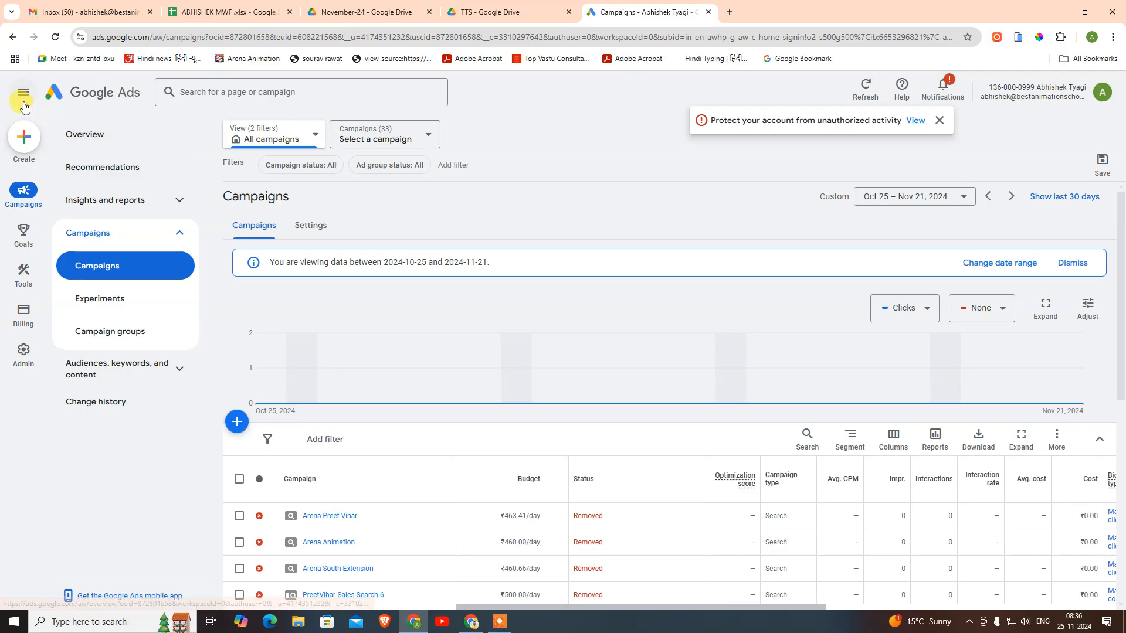
# - Expand the side navigation and open the Create menu on the Campaigns page
pyautogui.click(24, 92)
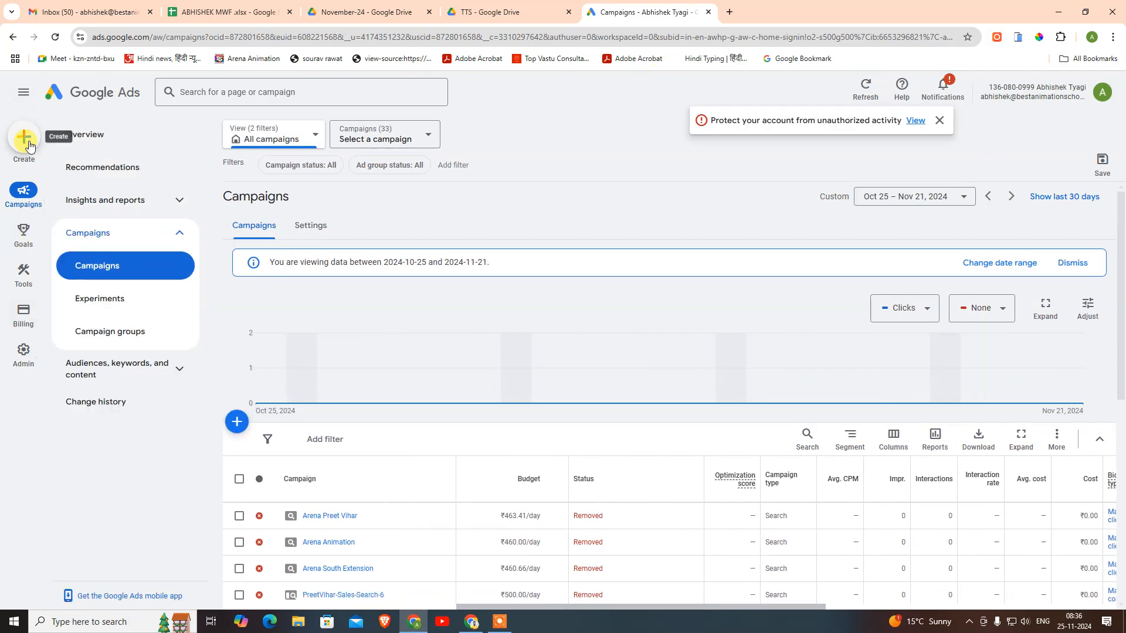
pyautogui.click(25, 141)
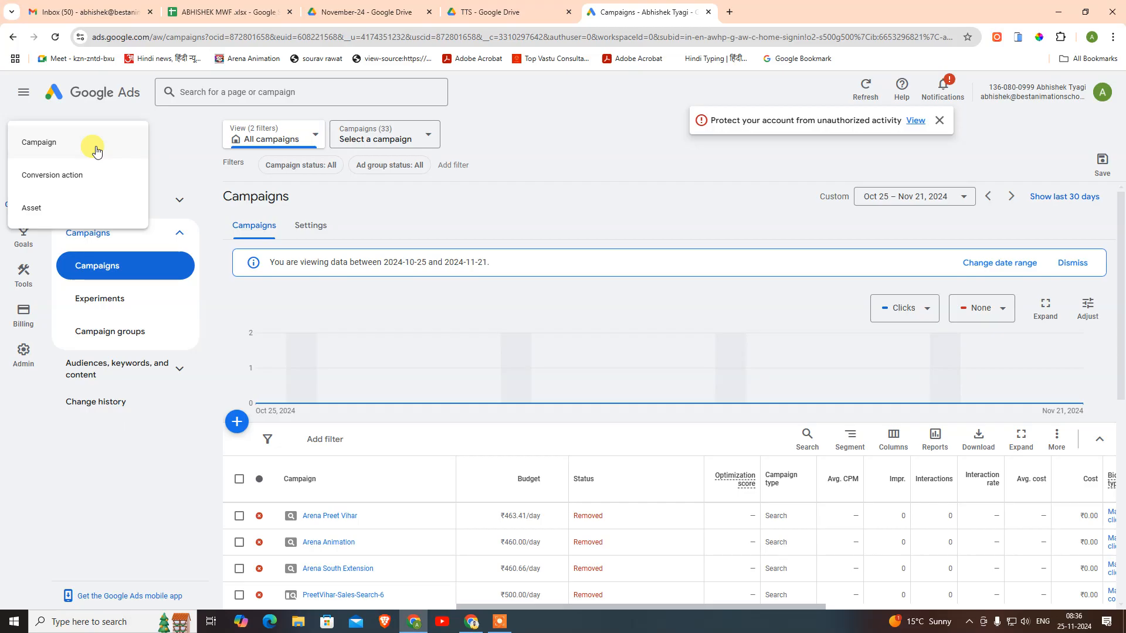
pyautogui.scroll(-8, 625, 384)
pyautogui.scroll(8, 625, 384)
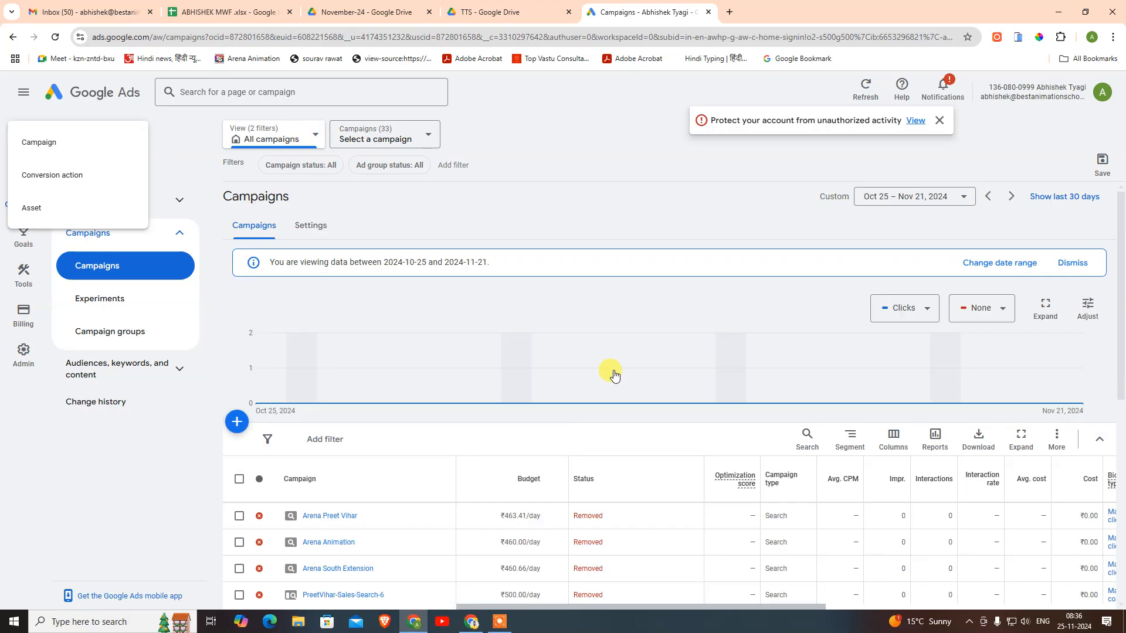
# - Start a new campaign and look at the Local store visits objective
pyautogui.click(41, 144)
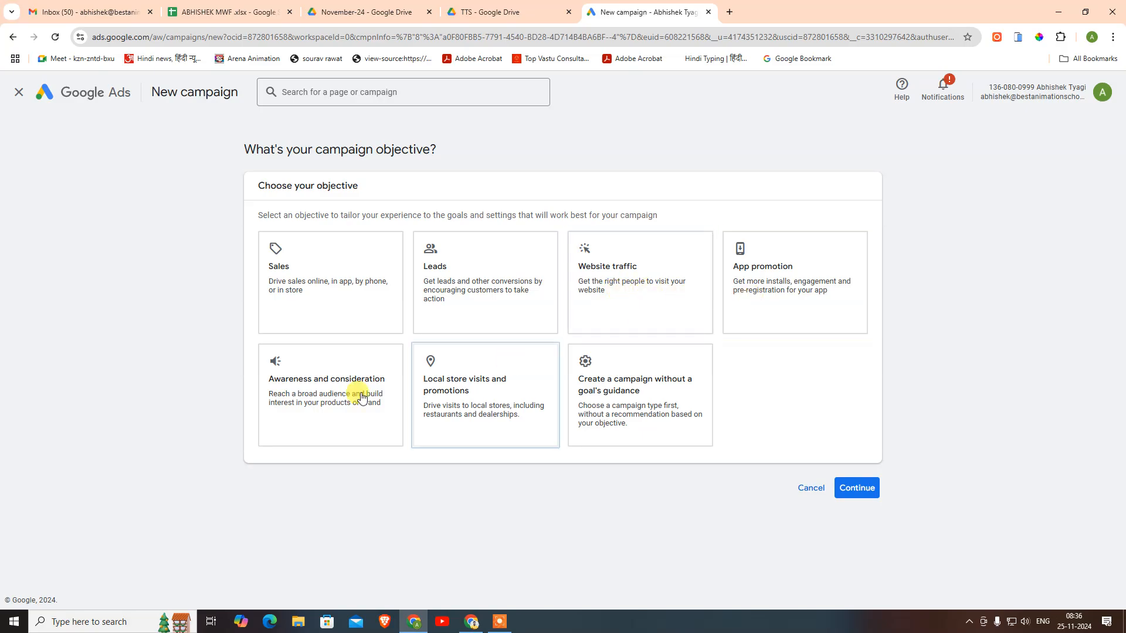
pyautogui.click(430, 374)
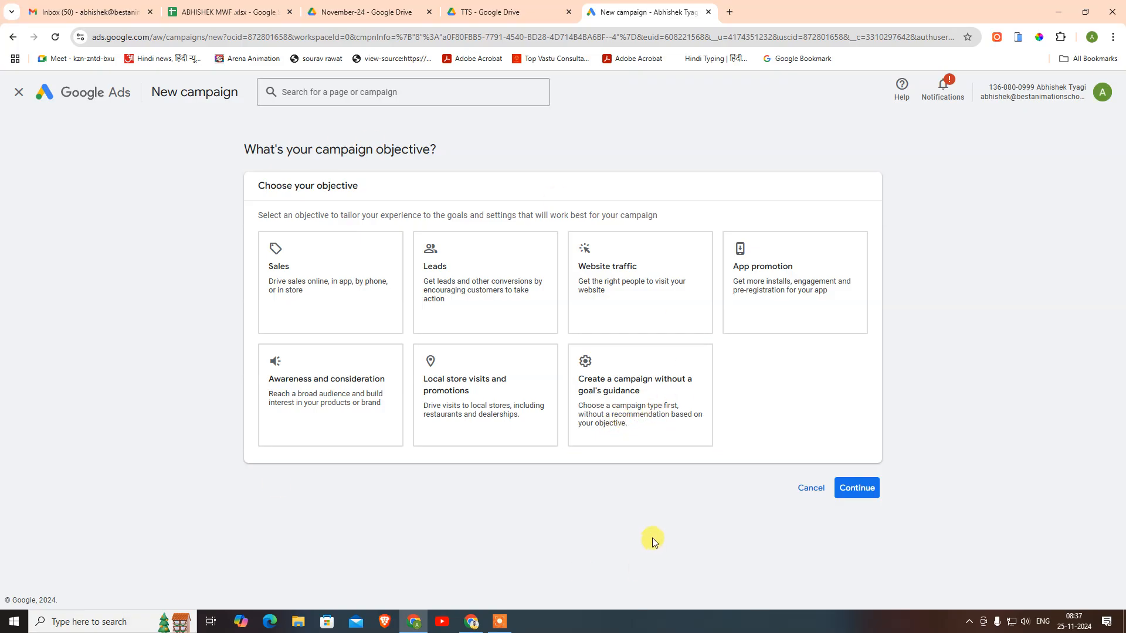
# - Build without a goal's guidance and pick Search from the seven listed campaign types
pyautogui.click(611, 402)
pyautogui.scroll(-5, 610, 399)
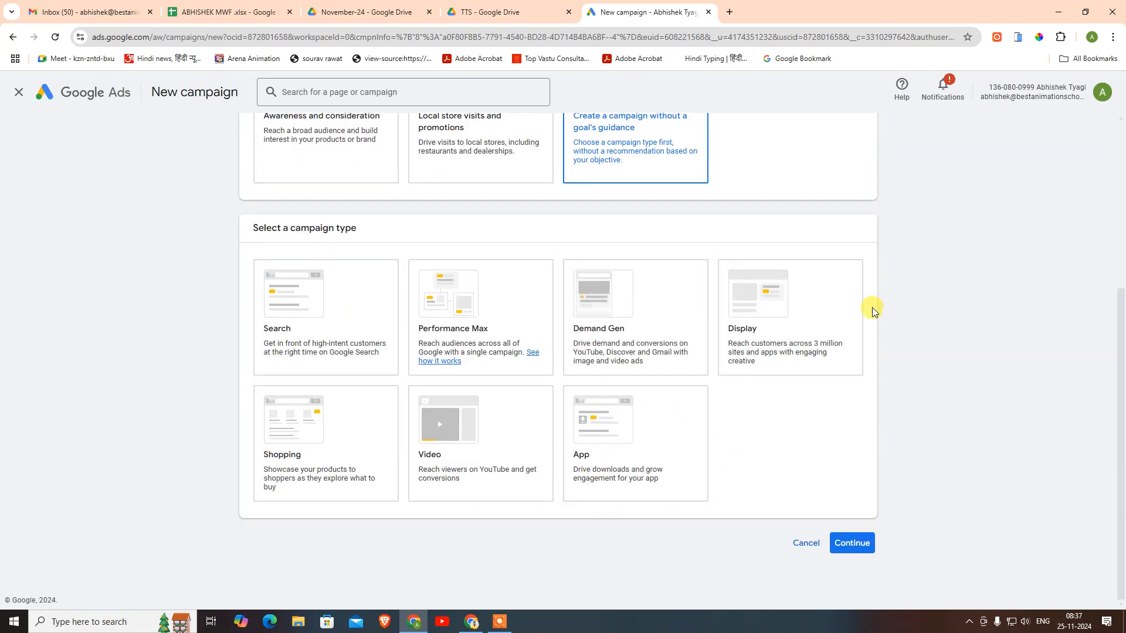
pyautogui.click(291, 330)
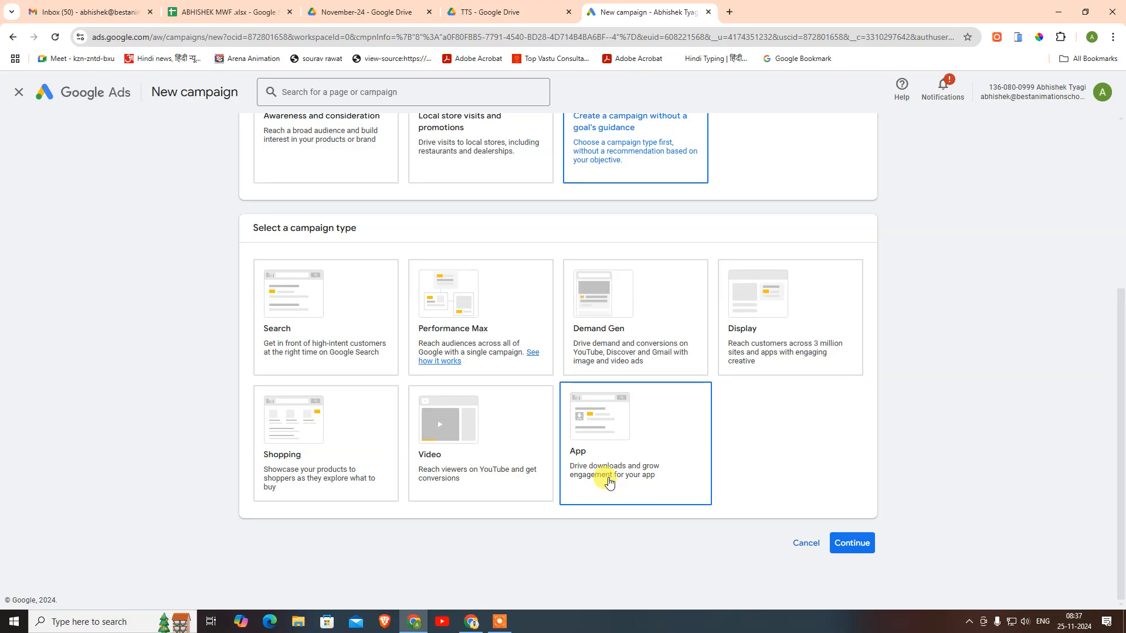
pyautogui.scroll(5, 610, 481)
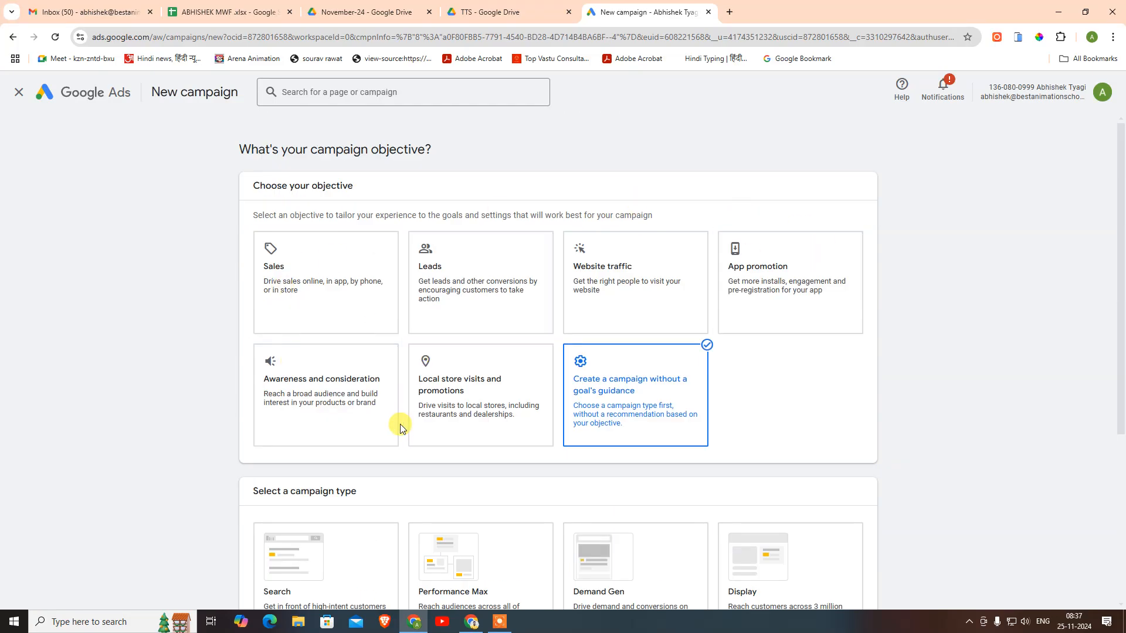
pyautogui.scroll(-3, 671, 333)
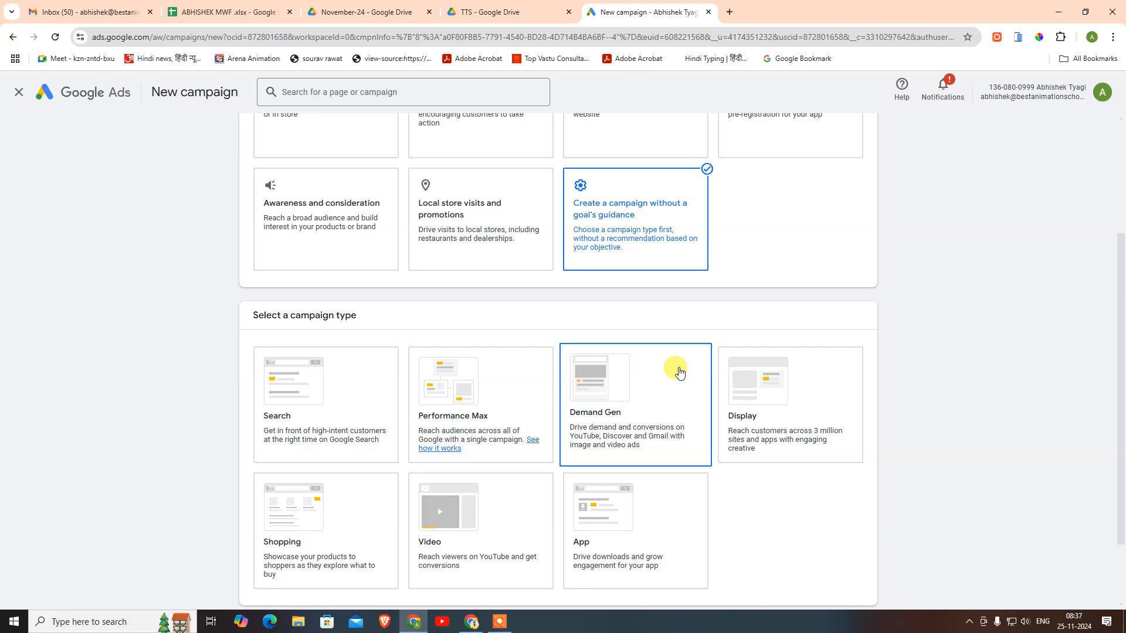
pyautogui.scroll(-2, 691, 503)
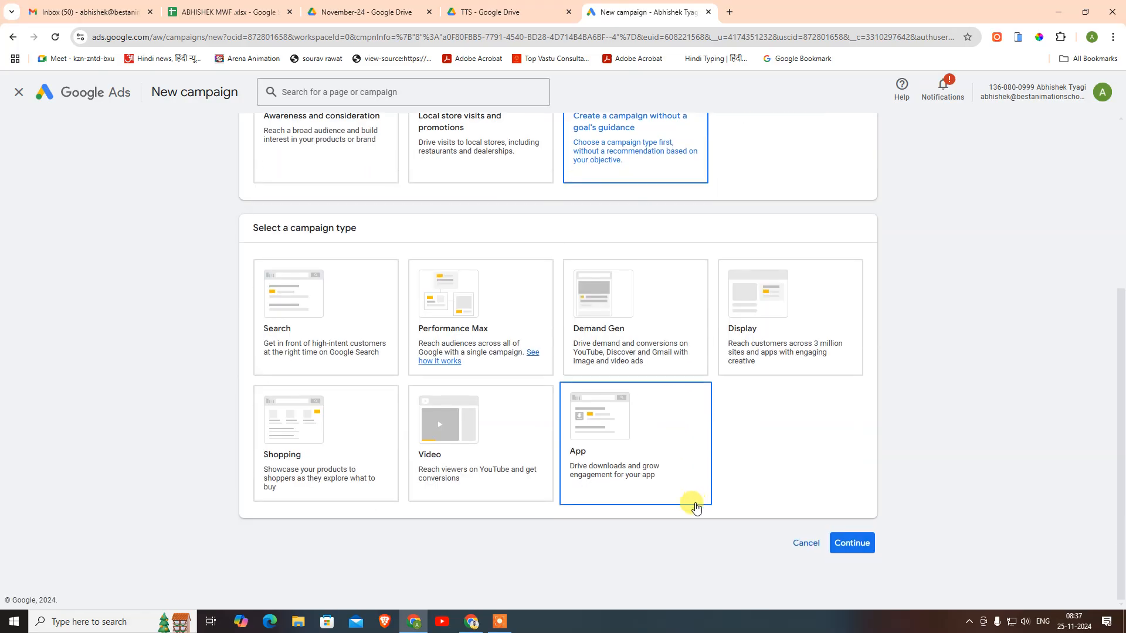
pyautogui.scroll(5, 643, 510)
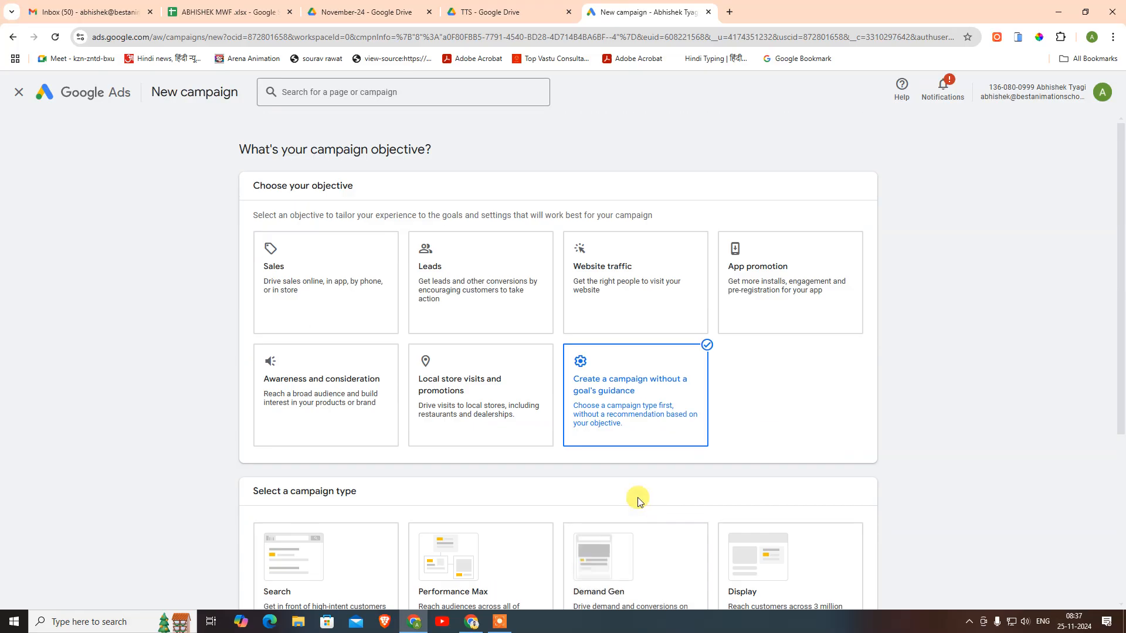
# - Confirm Sales, then Leads, as the objective to preview their campaign types
pyautogui.click(344, 307)
pyautogui.scroll(-3, 740, 416)
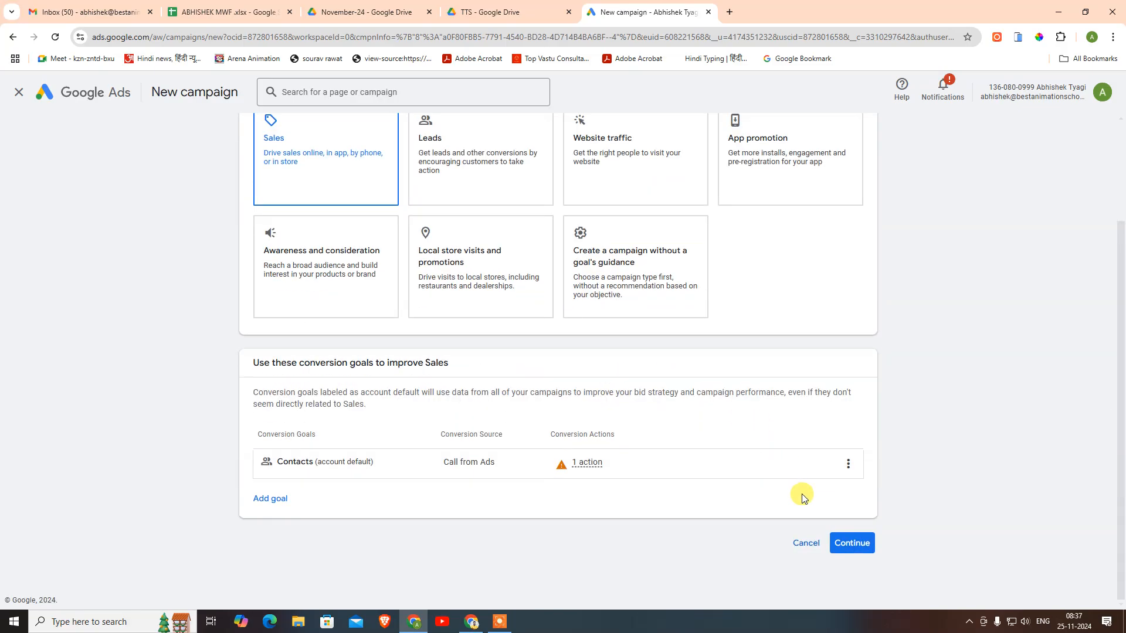
pyautogui.click(850, 542)
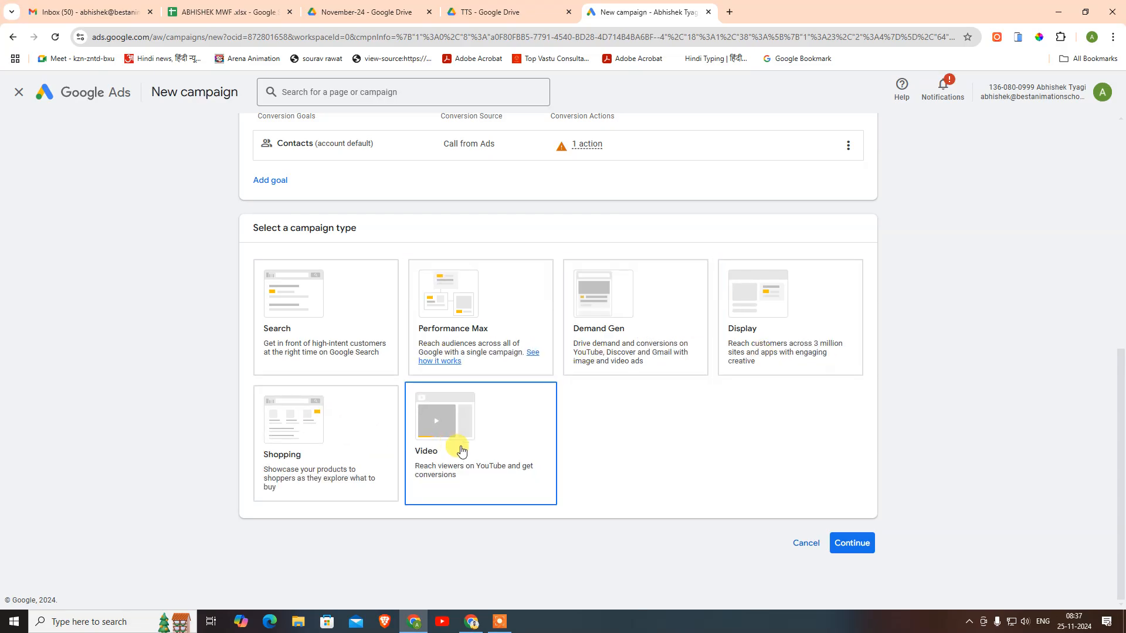
pyautogui.scroll(6, 462, 448)
pyautogui.click(493, 272)
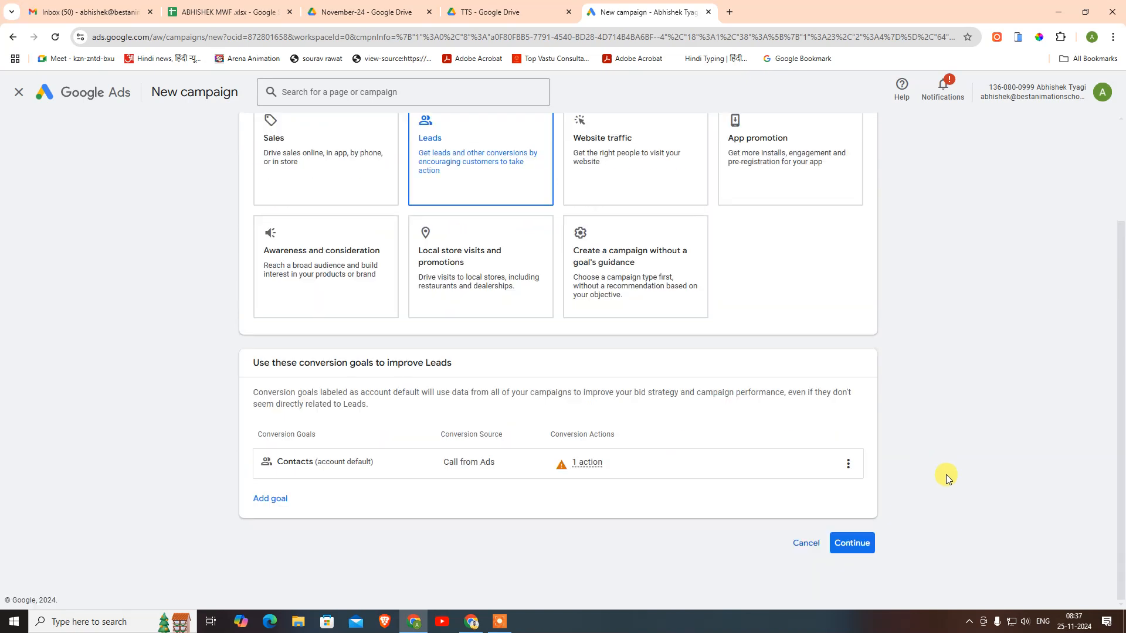
pyautogui.click(858, 545)
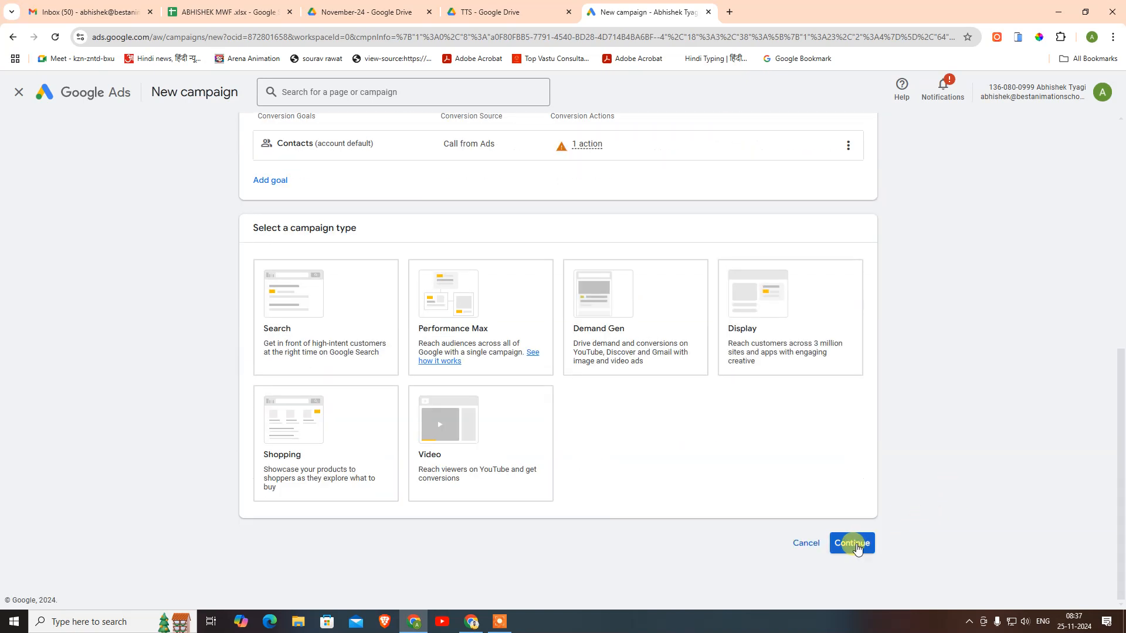
# - Switch the objective to Website traffic and confirm it
pyautogui.scroll(7, 1049, 541)
pyautogui.click(623, 240)
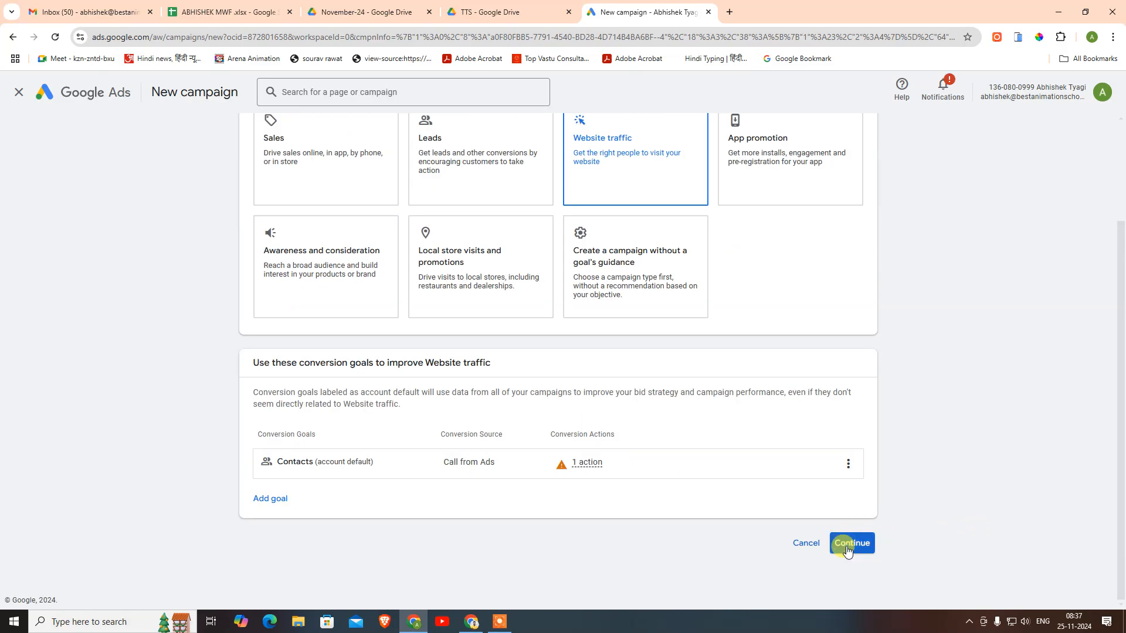
pyautogui.click(851, 543)
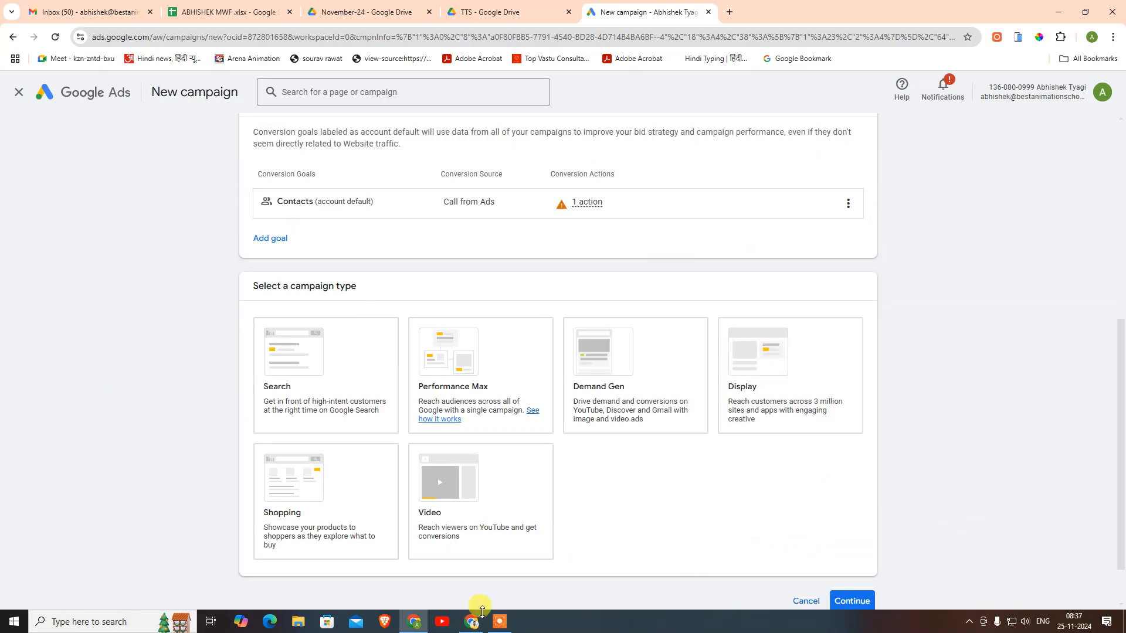
pyautogui.scroll(7, 311, 563)
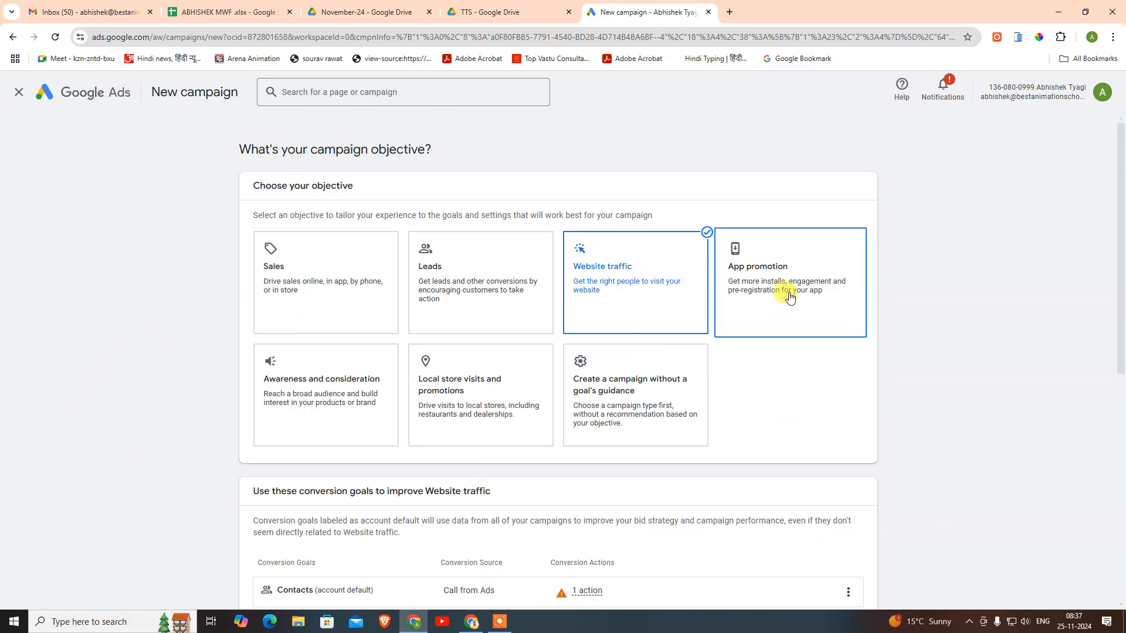
# - Try App promotion, then Awareness and consideration with the Display and Video types
pyautogui.click(789, 297)
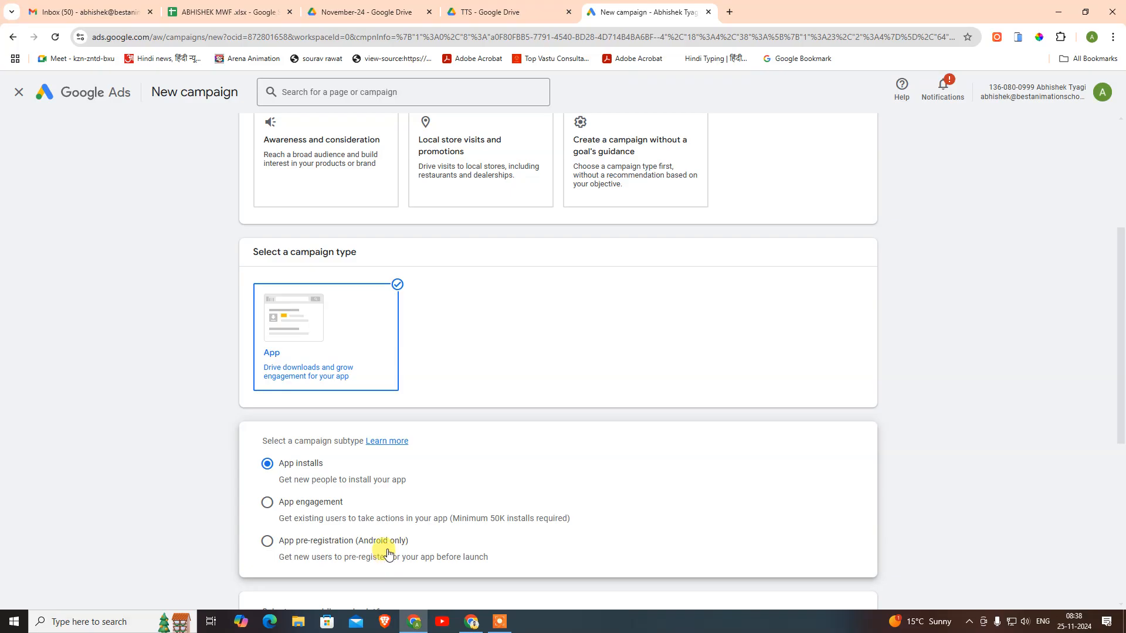
pyautogui.scroll(4, 722, 458)
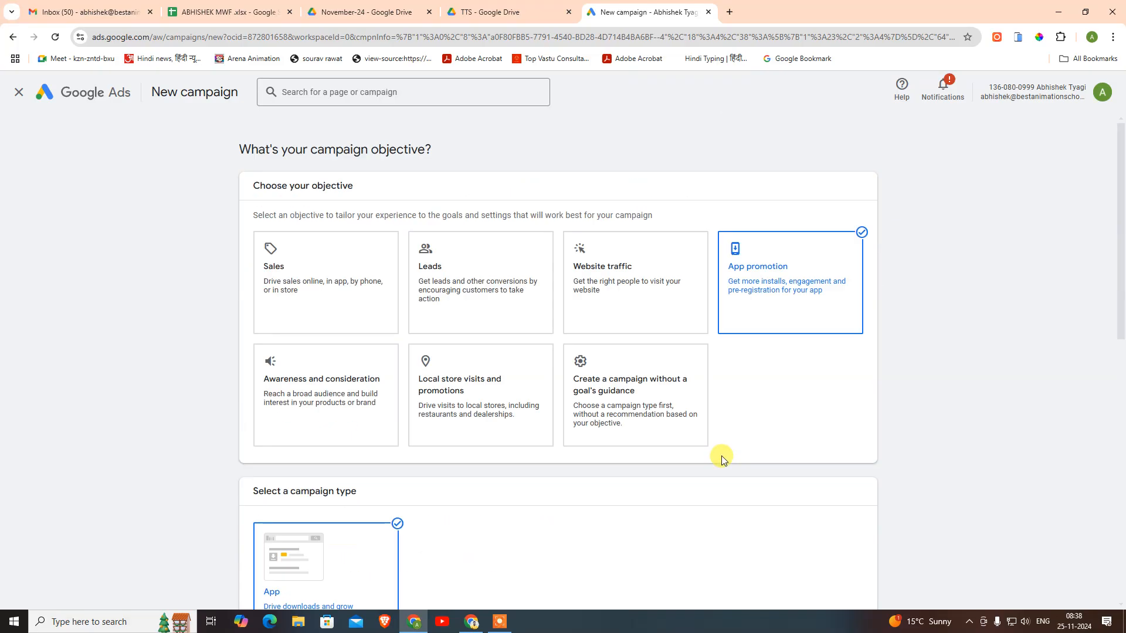
pyautogui.click(283, 403)
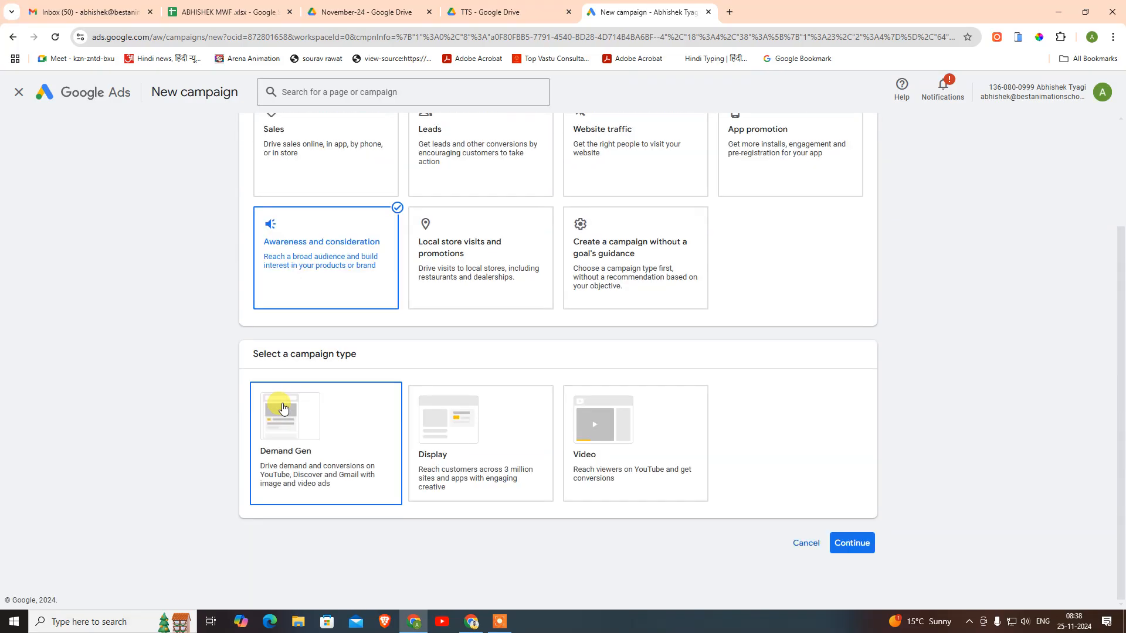
pyautogui.click(508, 483)
pyautogui.click(632, 483)
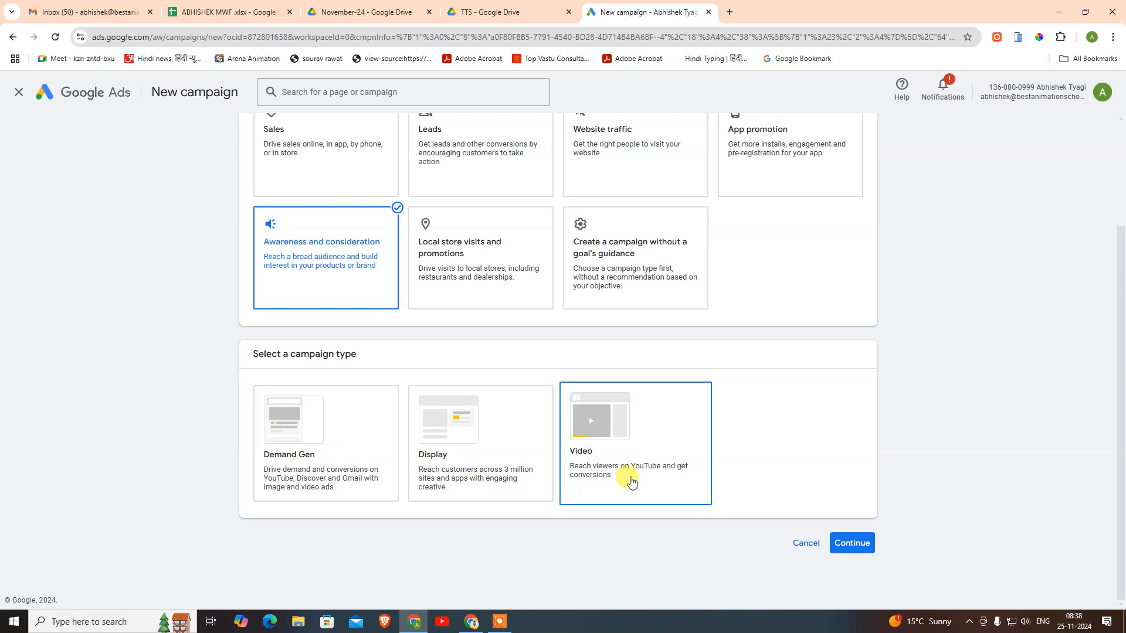
# - Switch to Local store visits, then go without goal guidance and pick Search
pyautogui.click(492, 278)
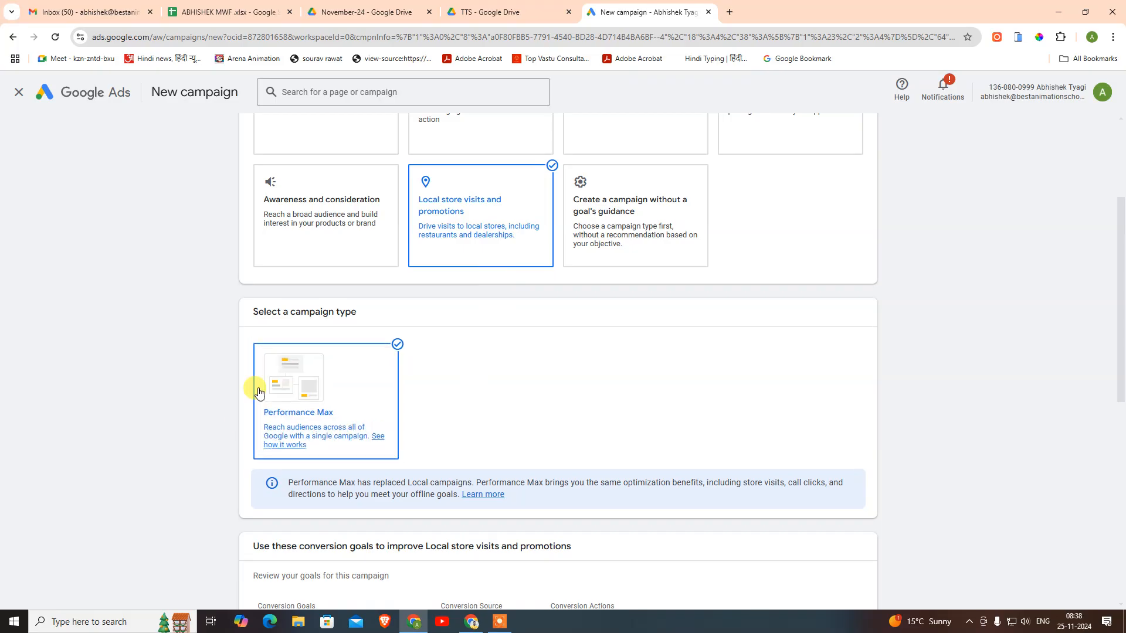
pyautogui.click(623, 223)
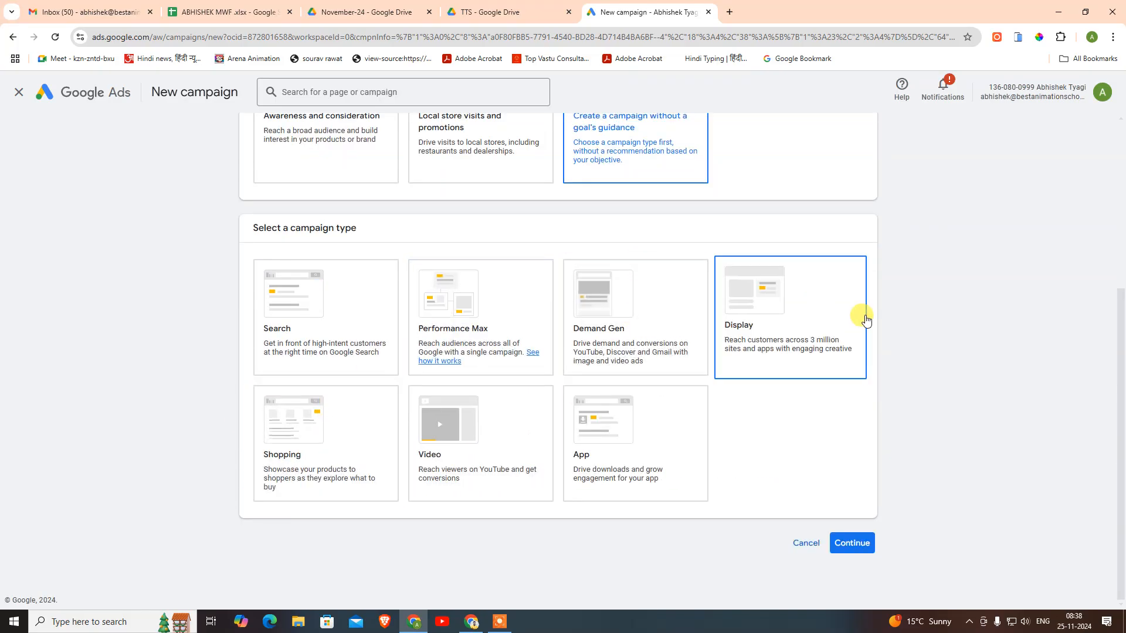
pyautogui.click(292, 305)
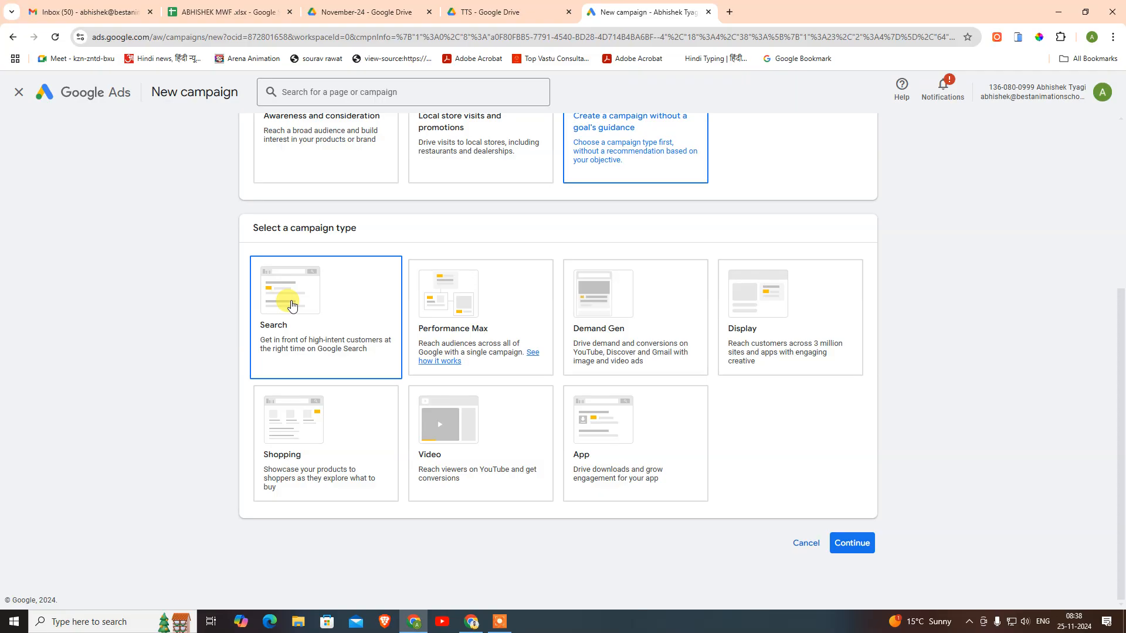
pyautogui.scroll(5, 292, 305)
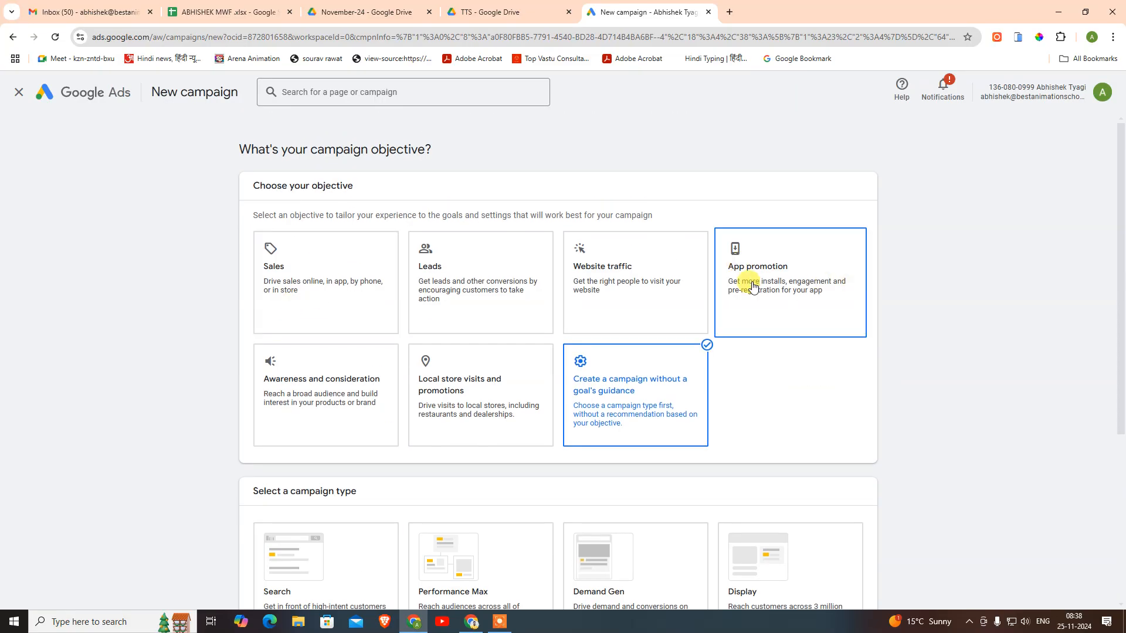
# - Scroll down the New campaign page to review the offered campaign types
pyautogui.scroll(-1, 867, 354)
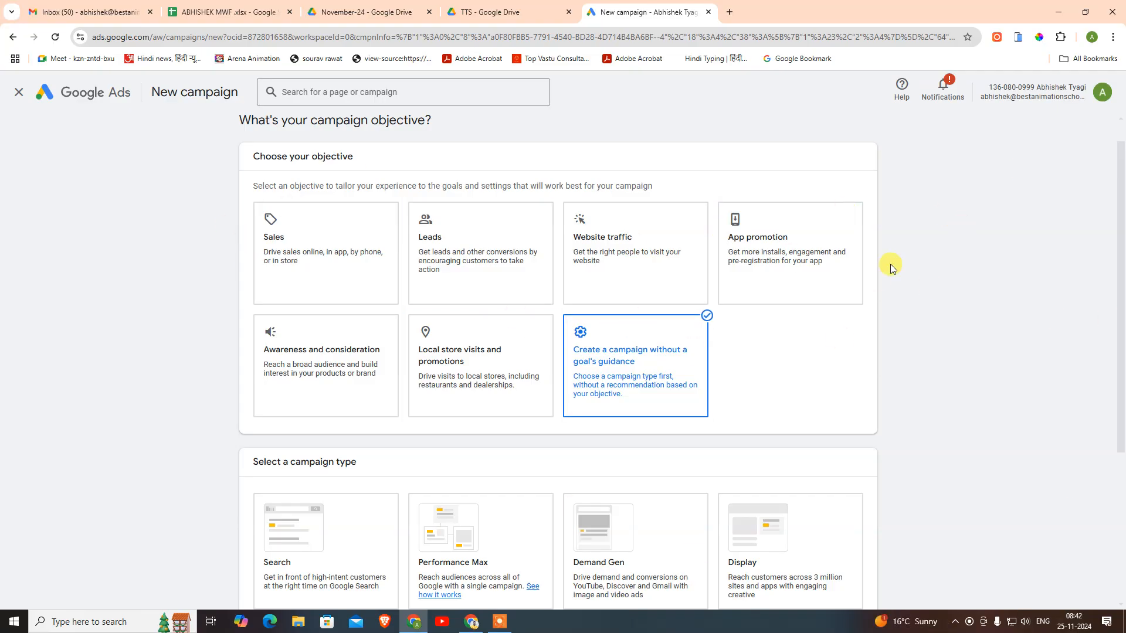
# - Confirm Sales as the objective and choose Search as the campaign type
pyautogui.click(354, 249)
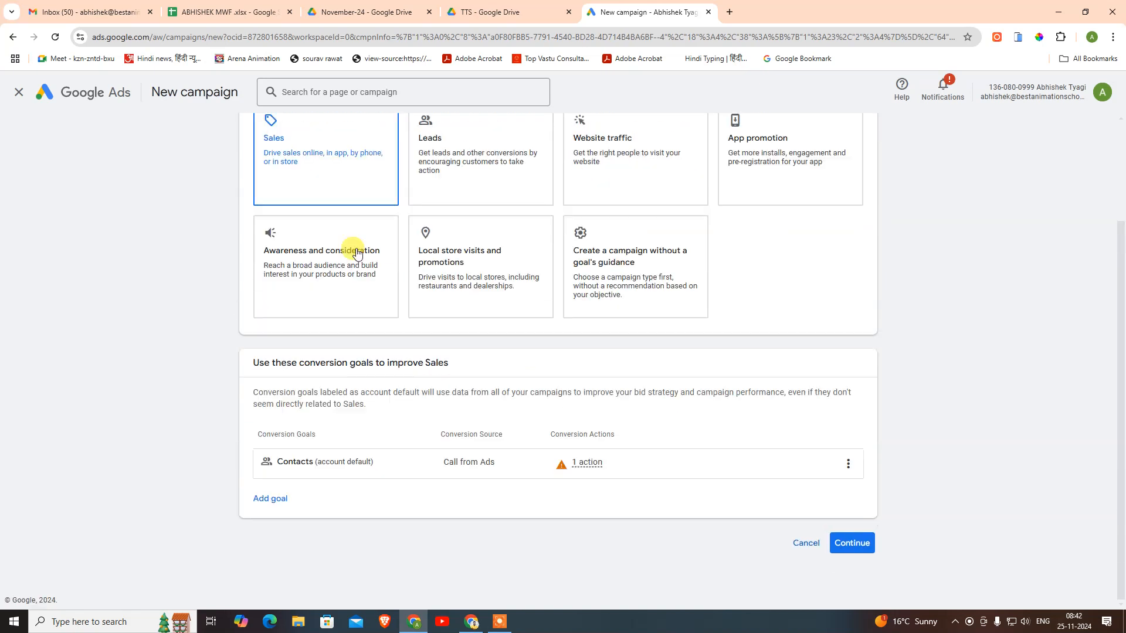
pyautogui.click(849, 544)
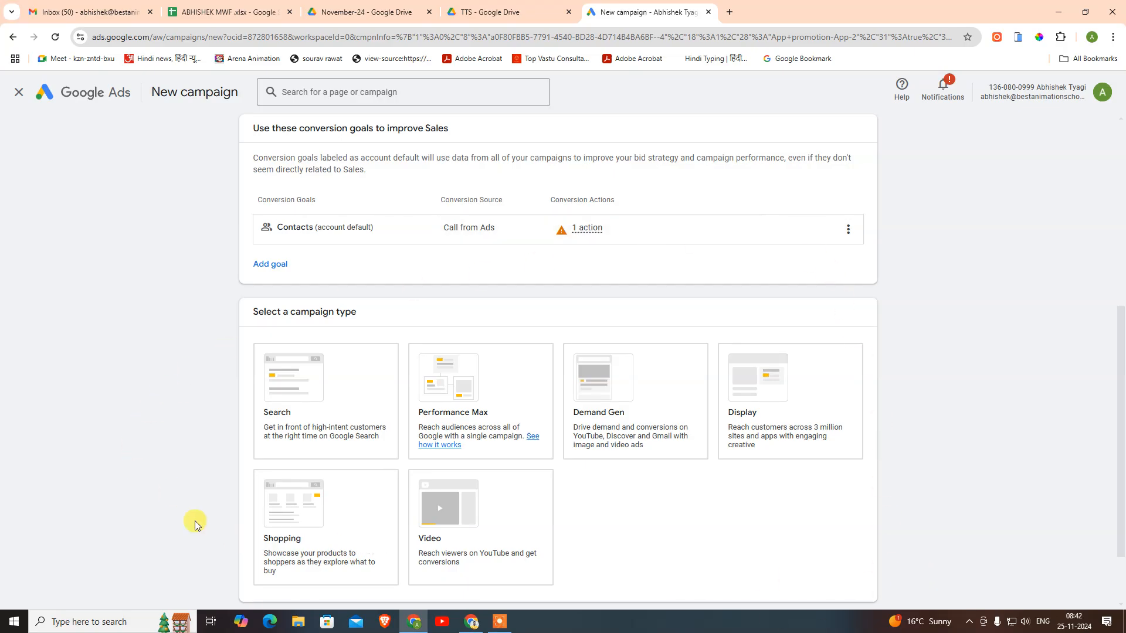
pyautogui.scroll(-1, 199, 521)
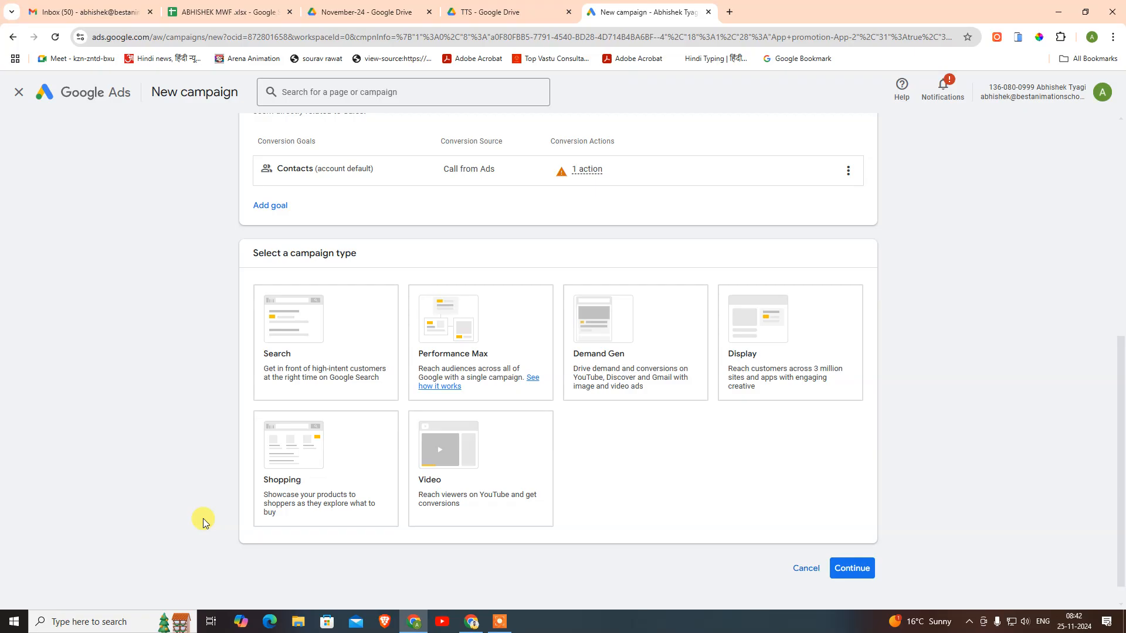
pyautogui.scroll(5, 204, 521)
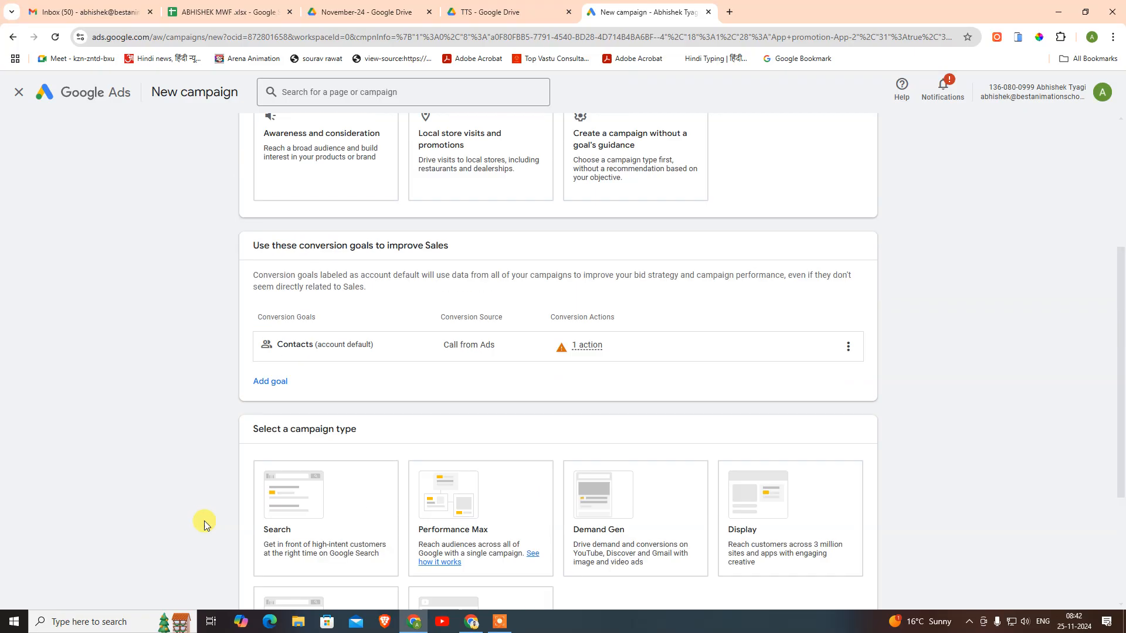
pyautogui.scroll(-5, 204, 521)
pyautogui.click(329, 352)
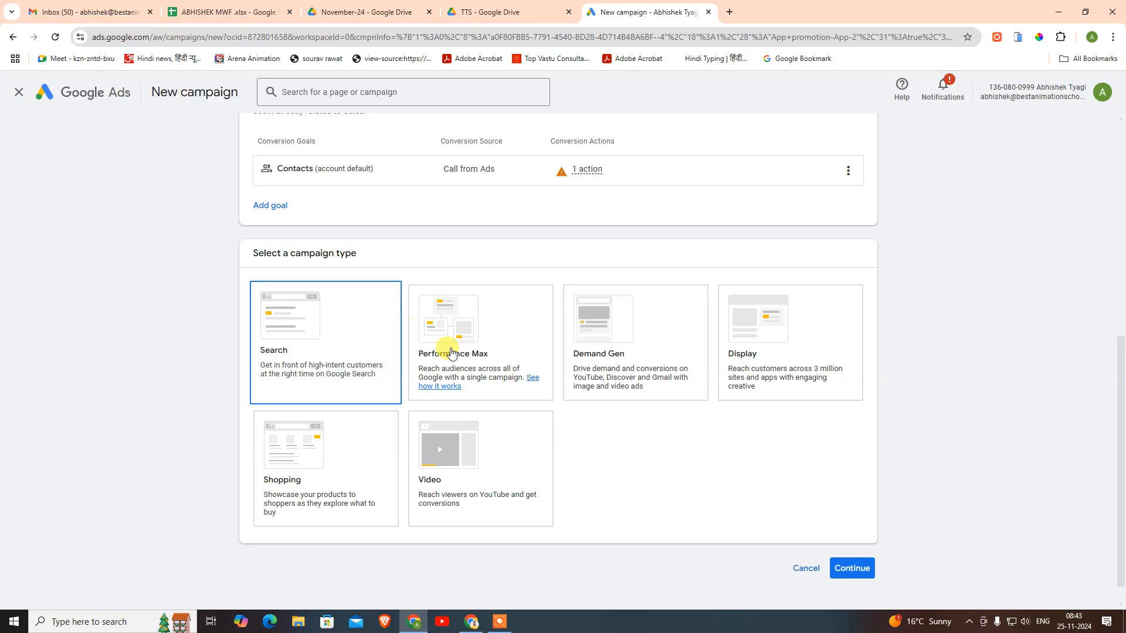
# - Try Performance Max, Demand Gen, Search and Display, settle on Shopping, then open a new browser tab
pyautogui.click(499, 375)
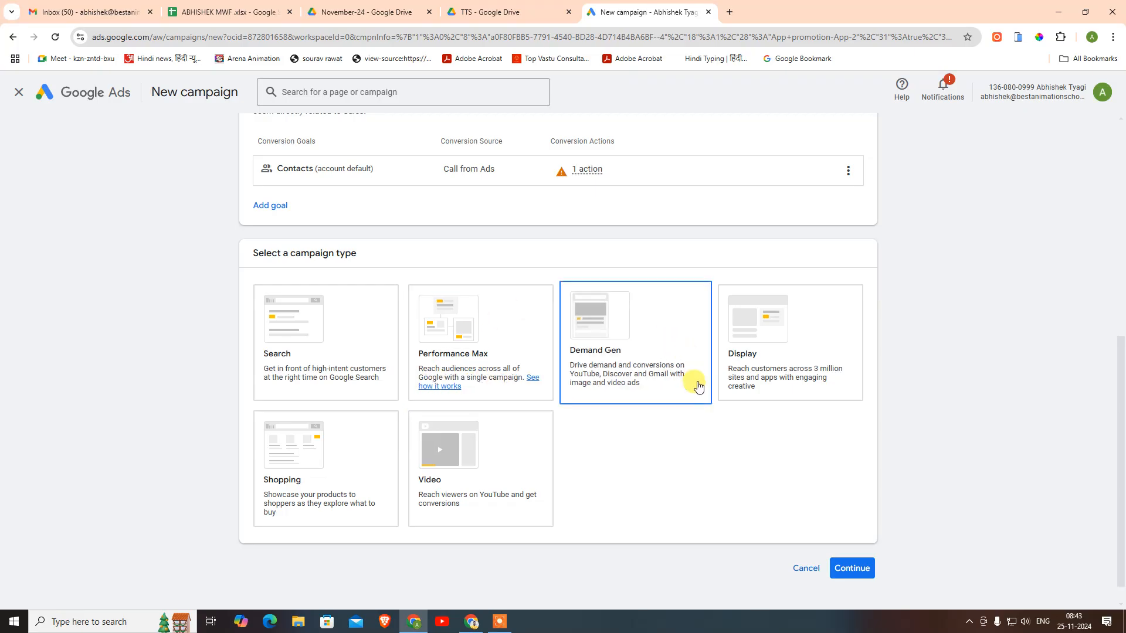
pyautogui.click(590, 392)
pyautogui.click(281, 300)
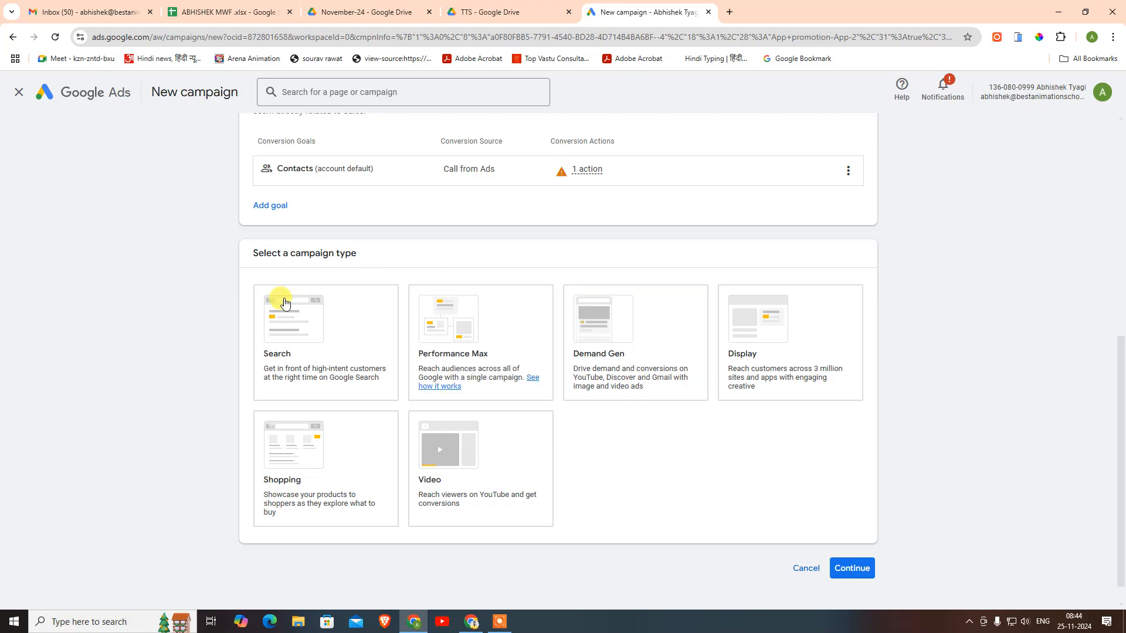
pyautogui.click(660, 338)
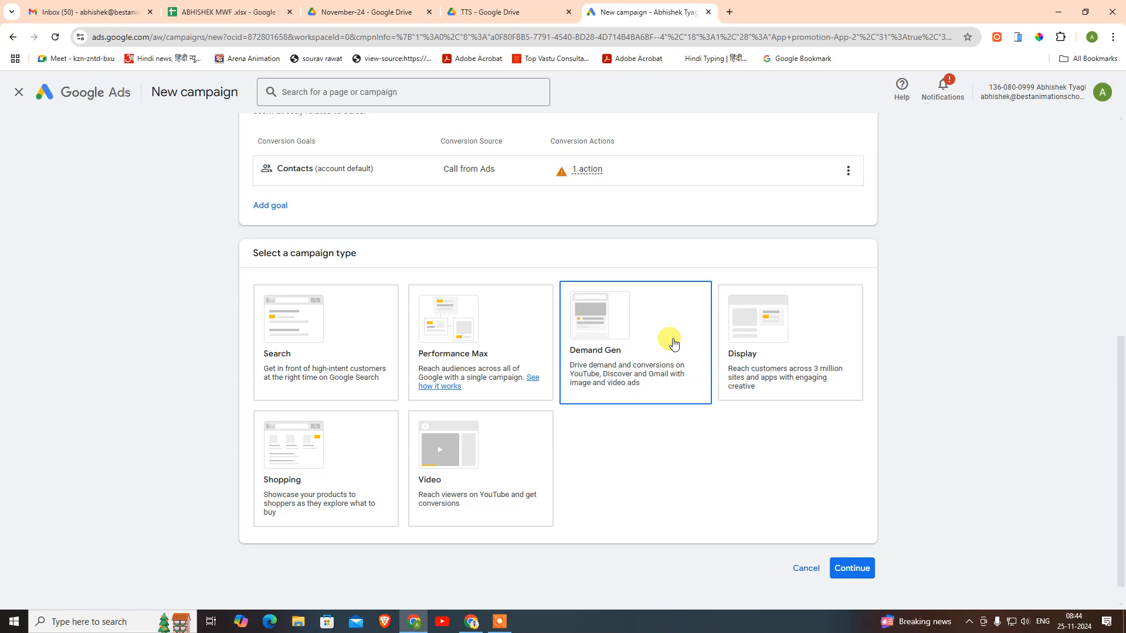
pyautogui.click(762, 337)
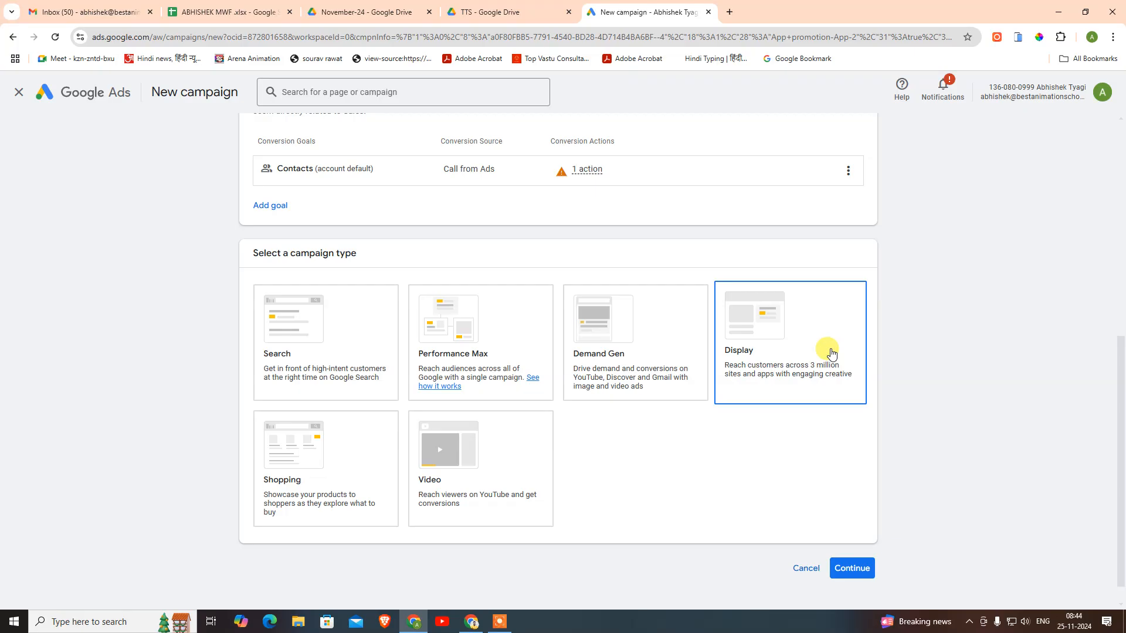
pyautogui.click(606, 364)
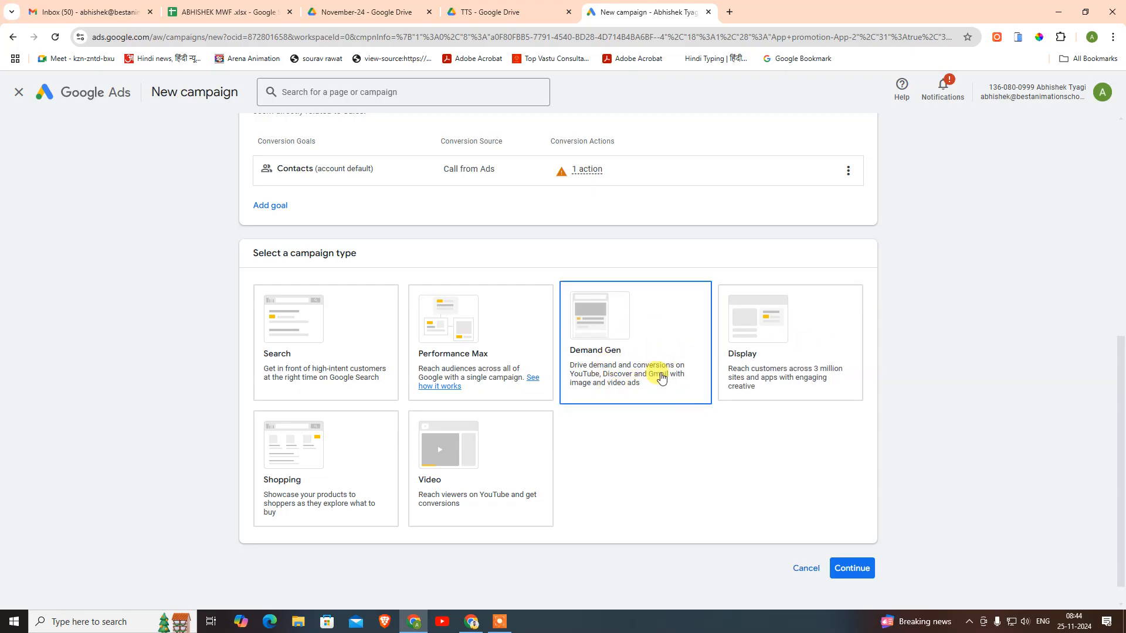
pyautogui.click(275, 524)
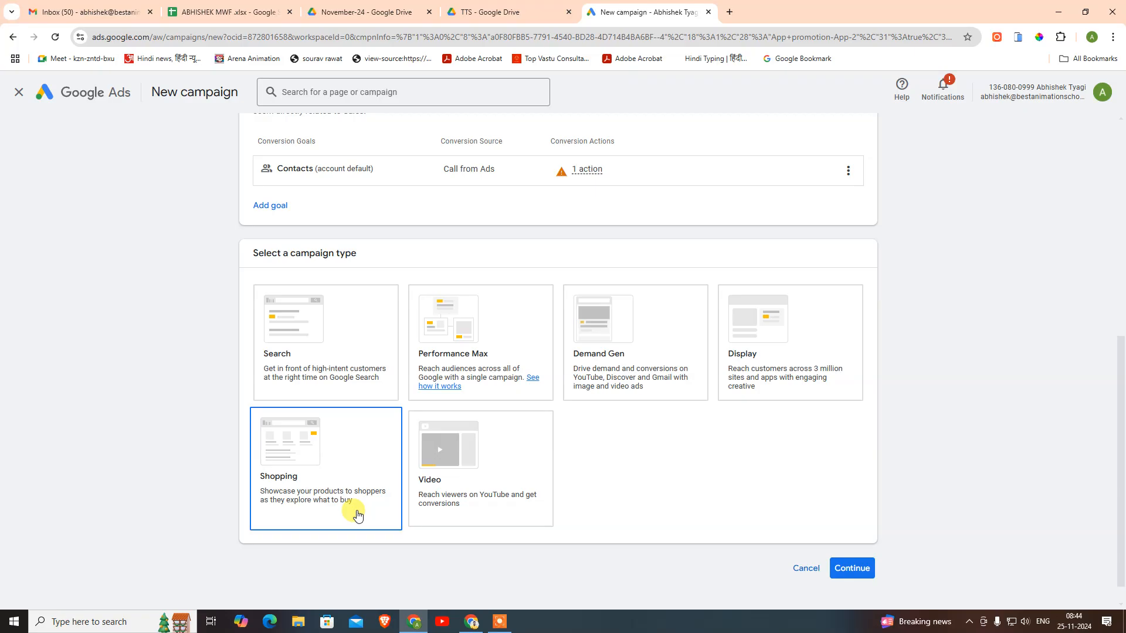
pyautogui.click(729, 12)
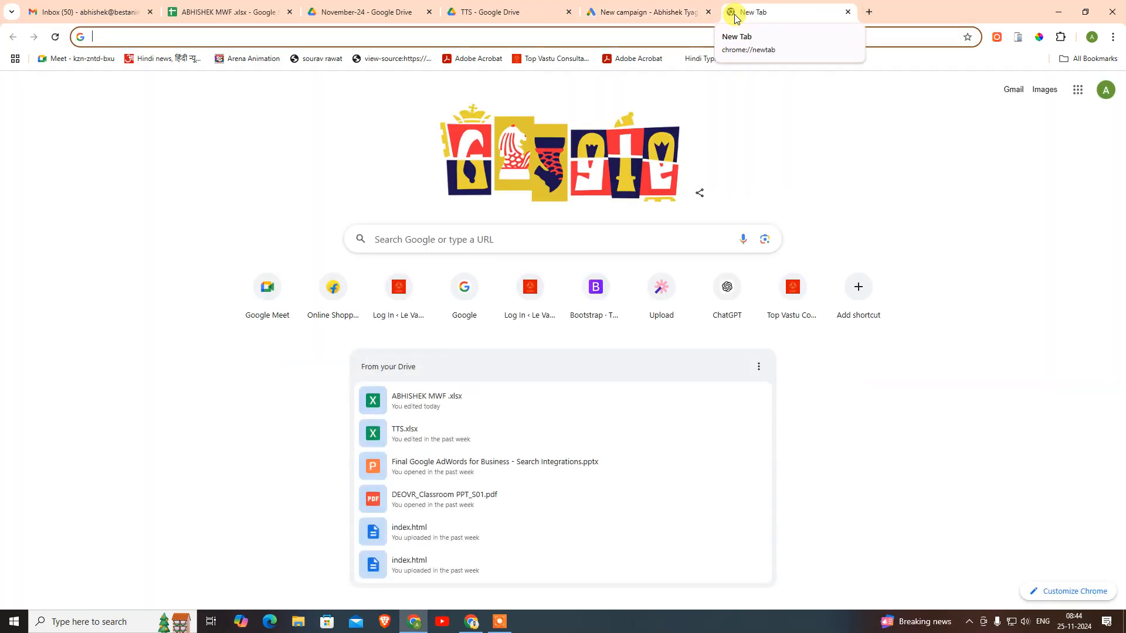
# - Search Google for 'ladies handbags' to study sponsored listings, then select Video in the campaign tab
pyautogui.write('ladies')
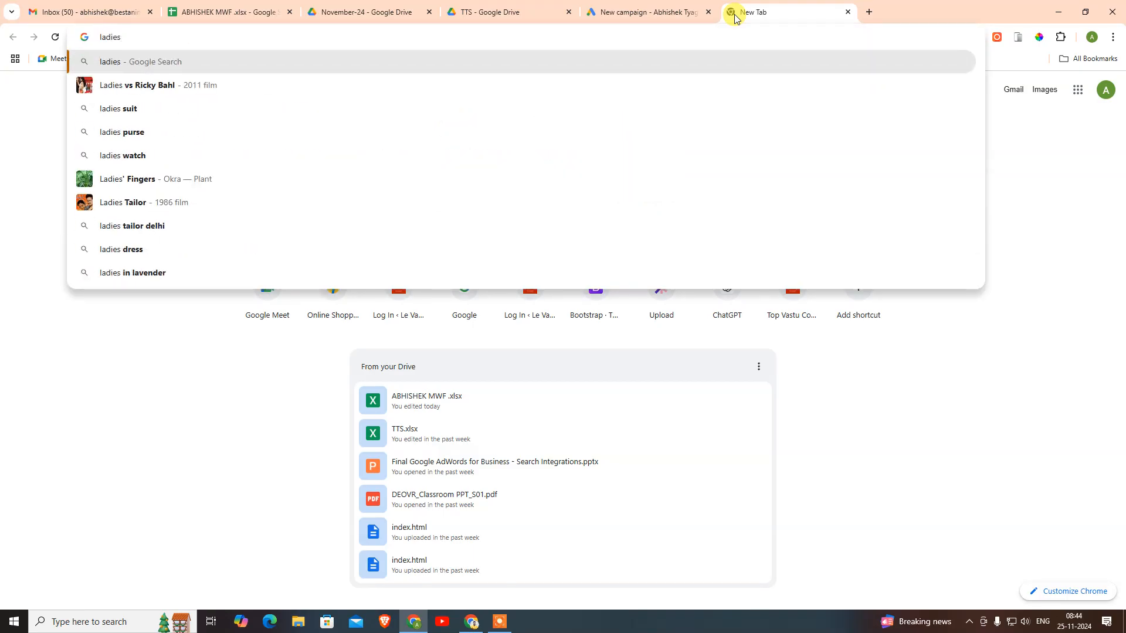
pyautogui.write(' handbags')
pyautogui.press('Return')
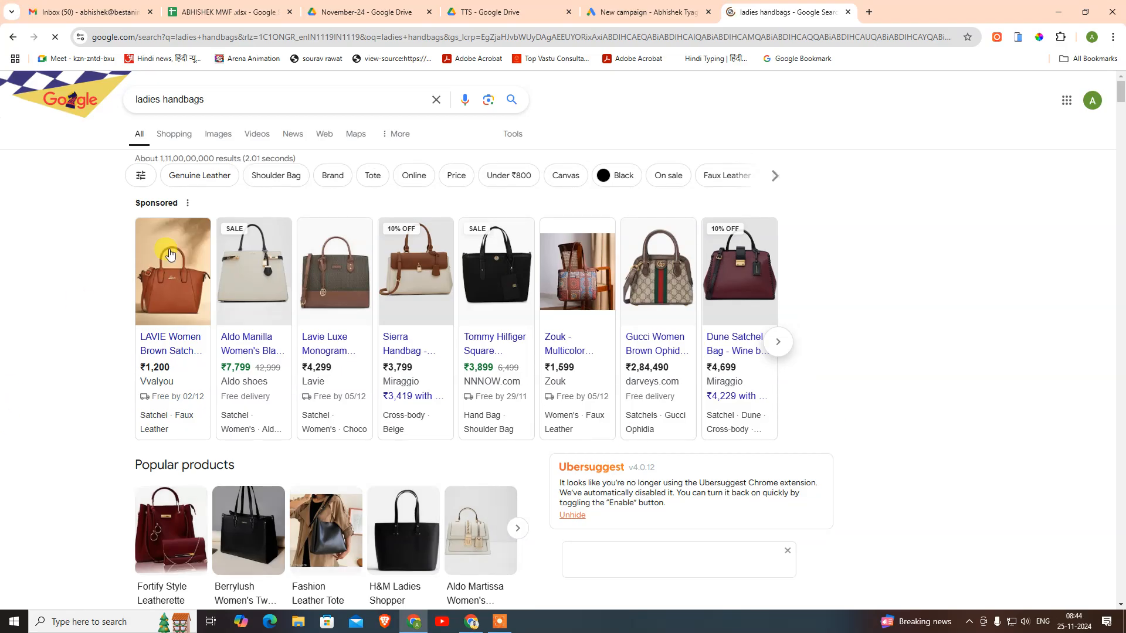
pyautogui.click(593, 11)
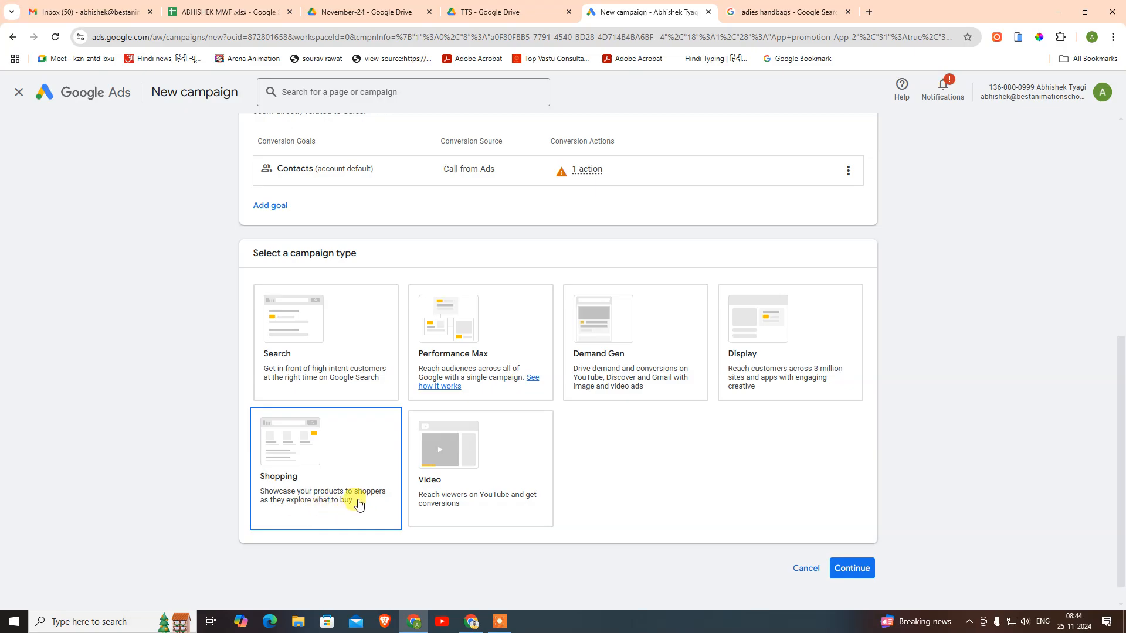
pyautogui.click(785, 12)
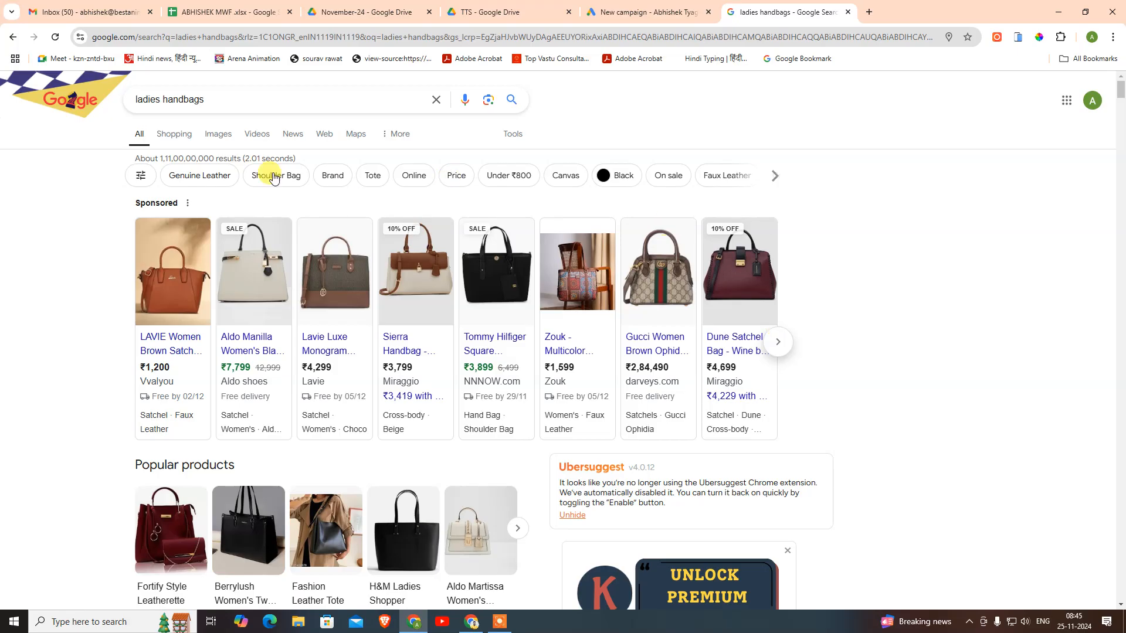
pyautogui.moveTo(748, 406)
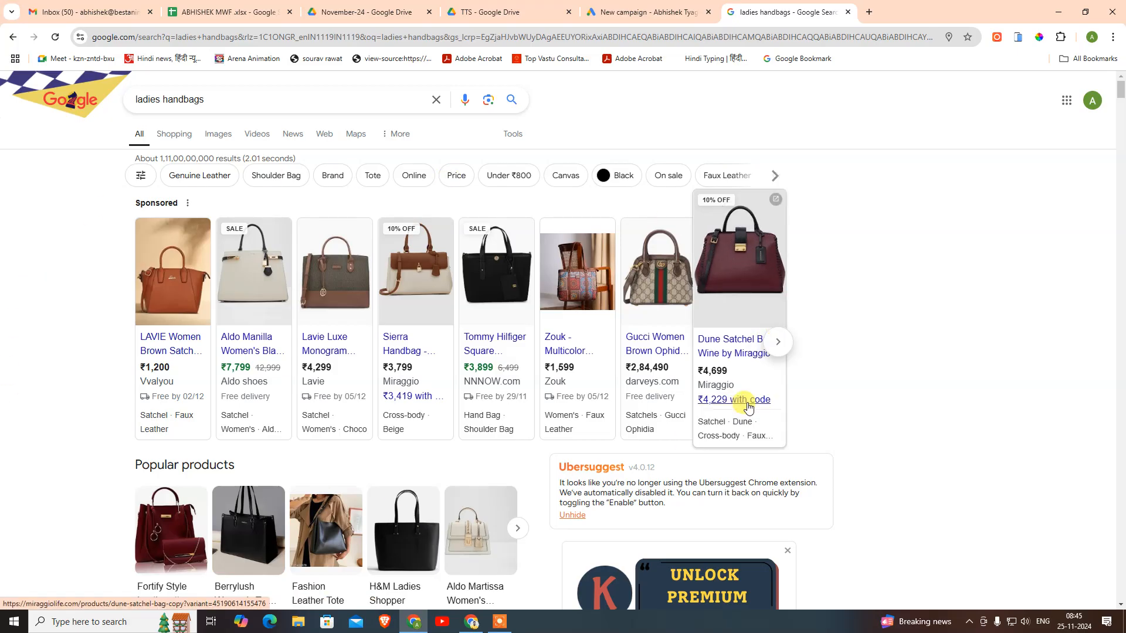
pyautogui.click(639, 12)
pyautogui.click(464, 465)
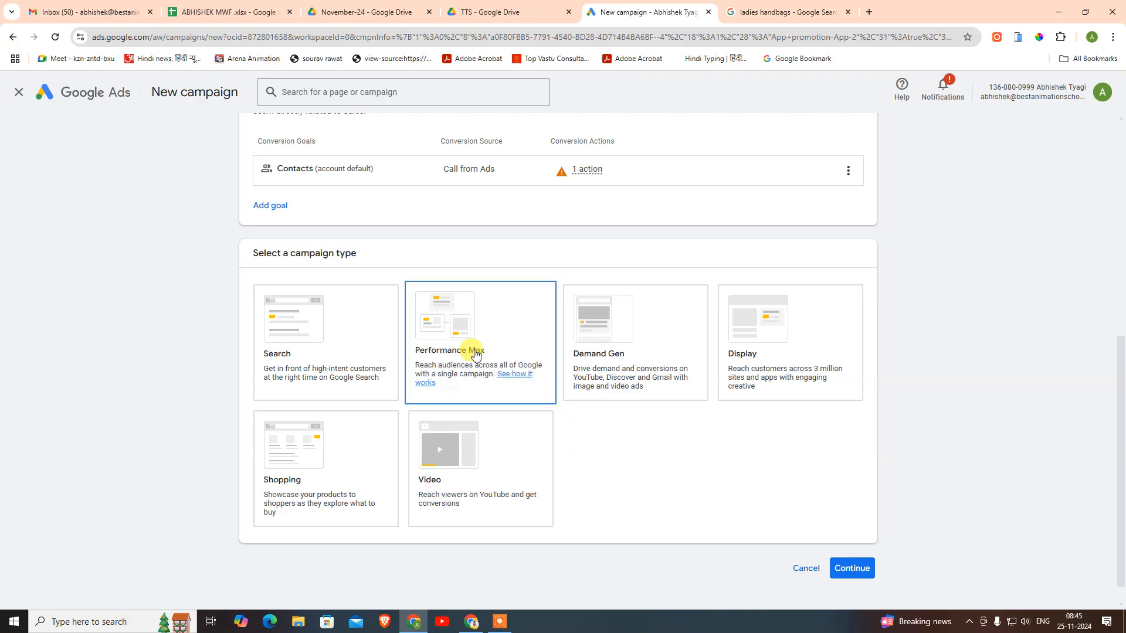
# - Review Performance Max's setup fields, then switch the campaign type back to Search
pyautogui.click(364, 360)
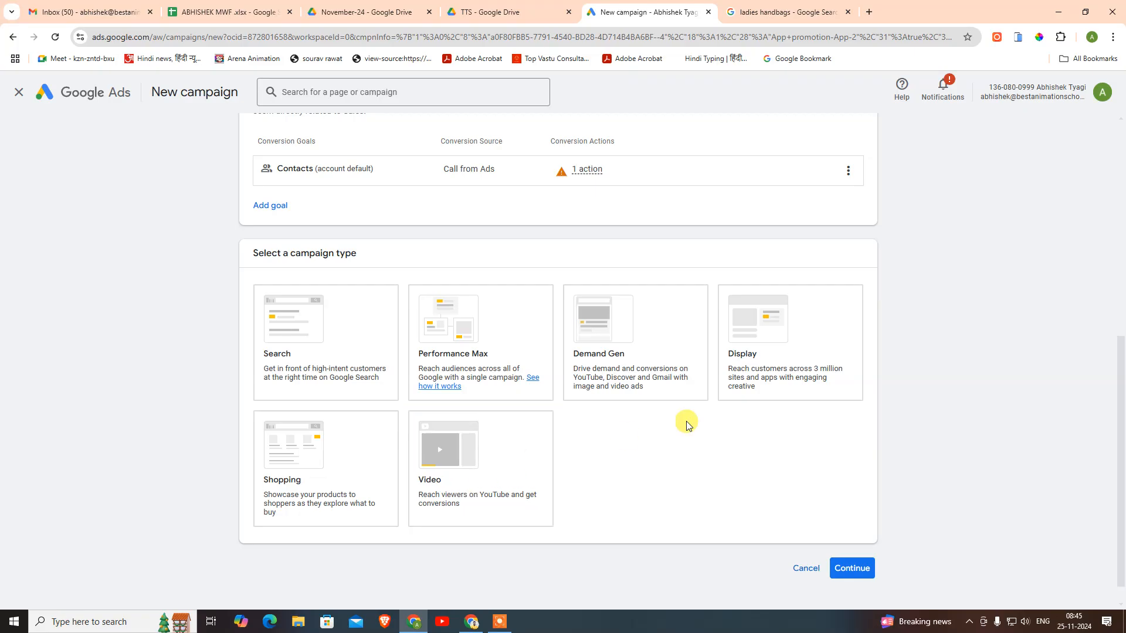
pyautogui.click(471, 340)
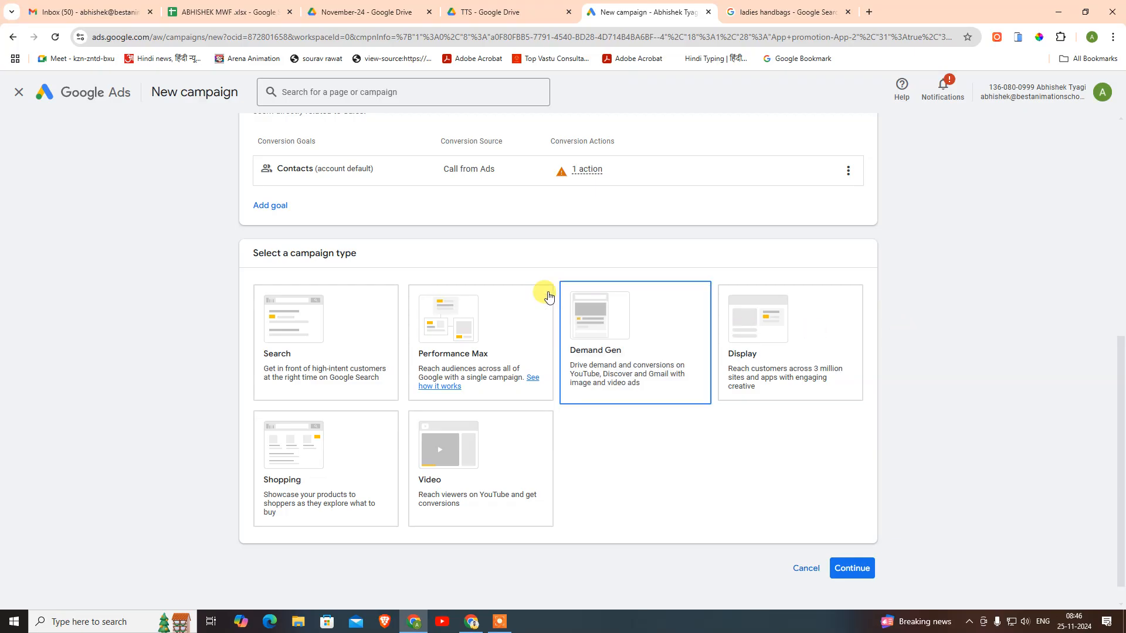
pyautogui.click(447, 322)
pyautogui.scroll(-3, 861, 539)
pyautogui.scroll(-3, 868, 531)
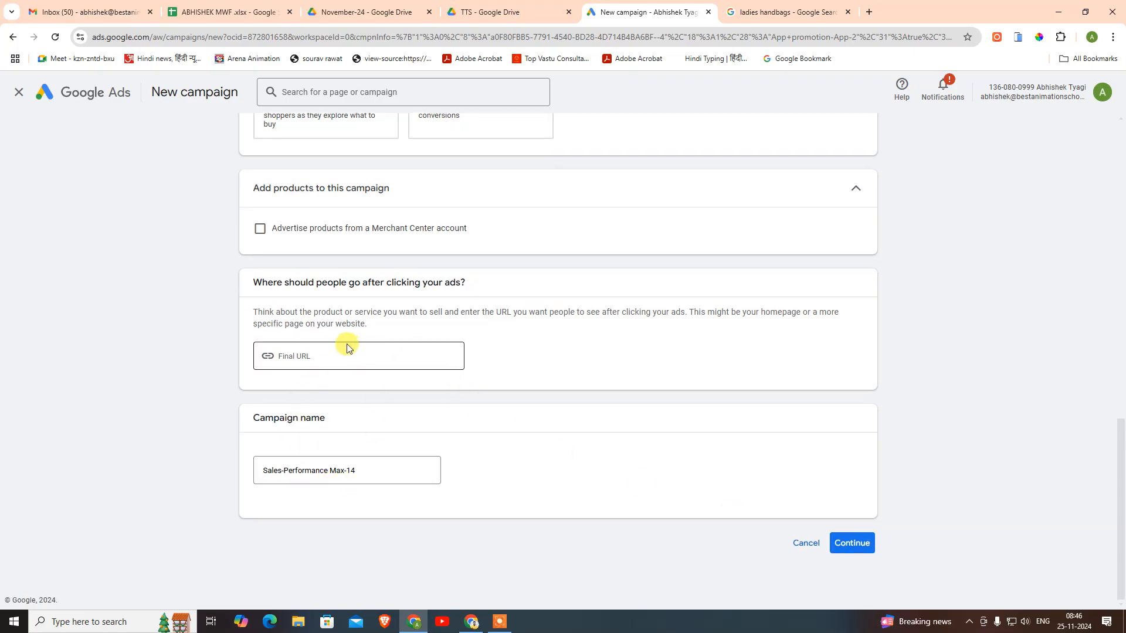
pyautogui.scroll(5, 345, 337)
pyautogui.click(369, 244)
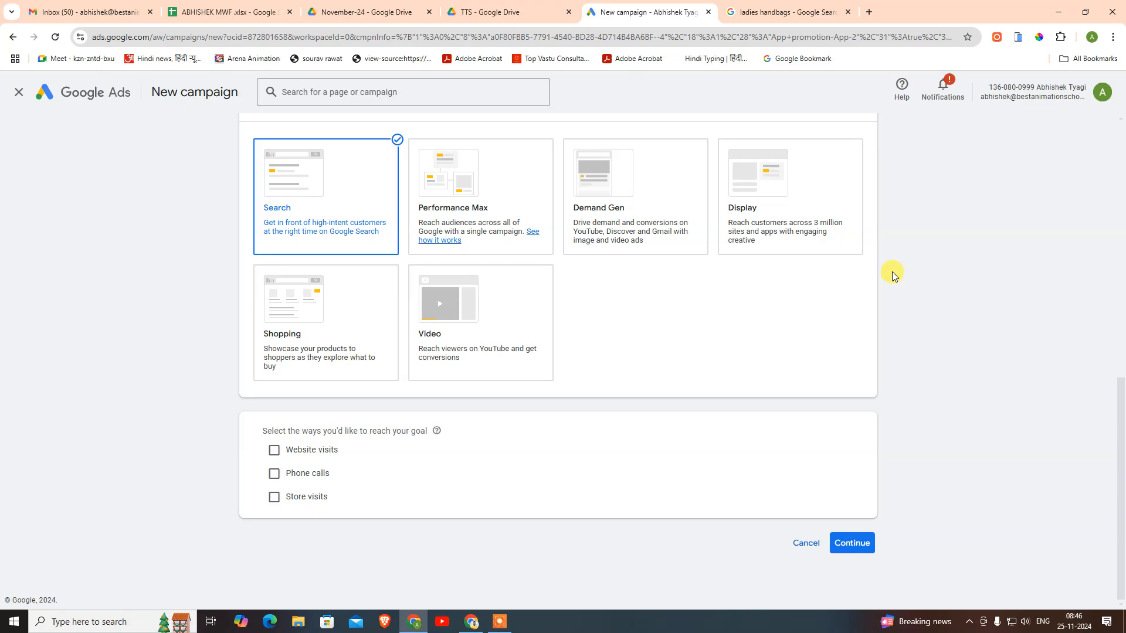
# - Search Google for 'arena animation' in a new tab
pyautogui.click(869, 12)
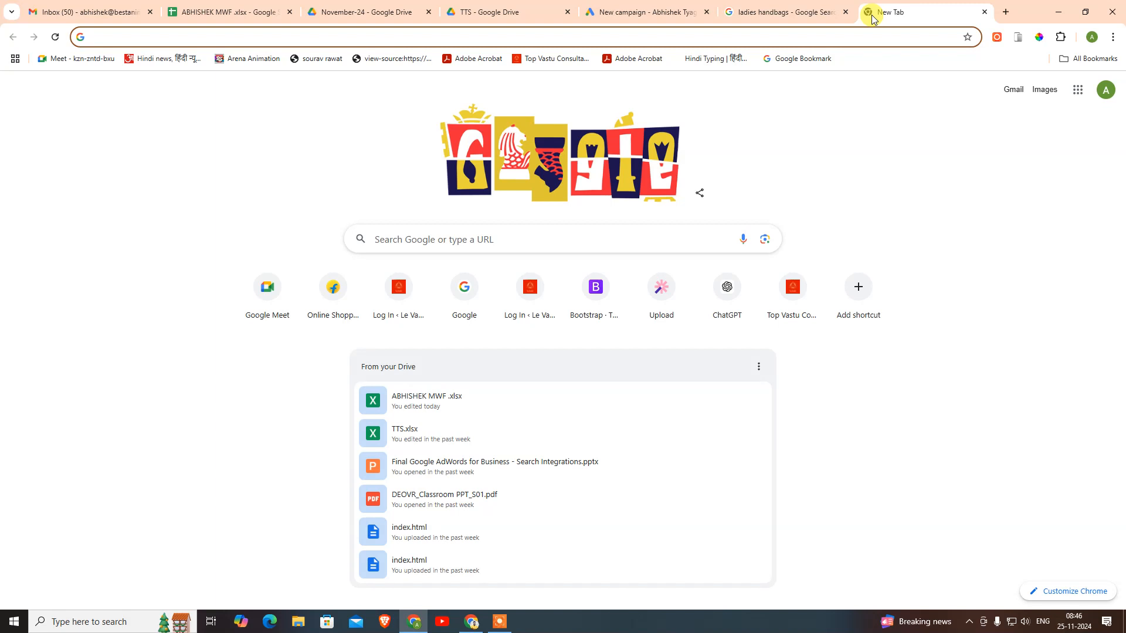
pyautogui.write('aren')
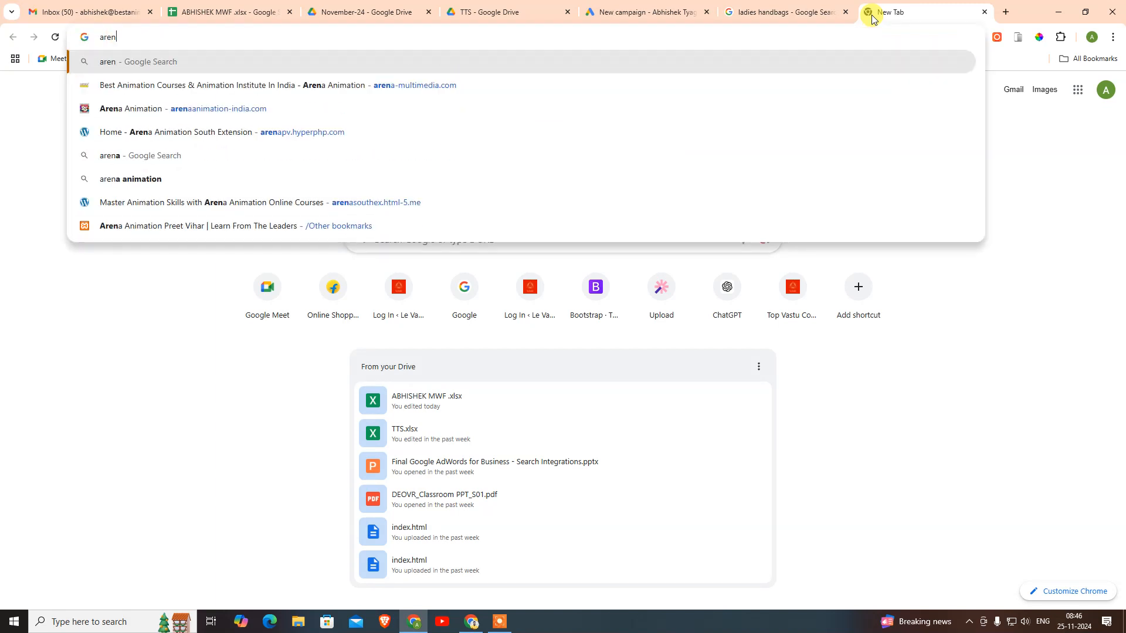
pyautogui.write('a animation')
pyautogui.press('Return')
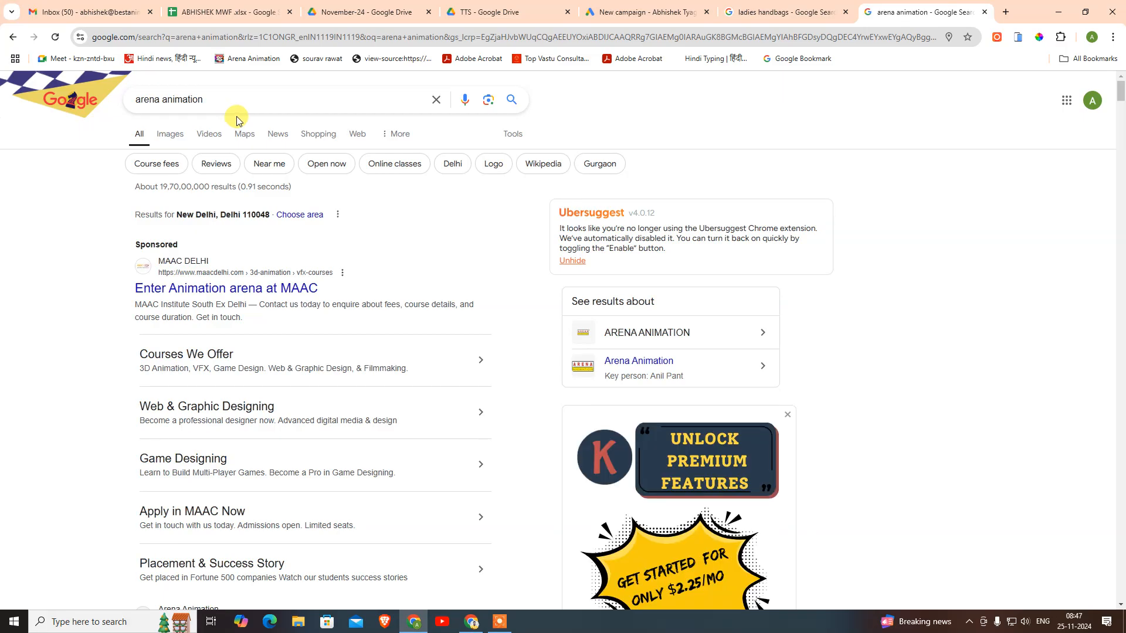
# - Expand the Locations map to review the Arena Animation branch centres
pyautogui.scroll(-7, 311, 176)
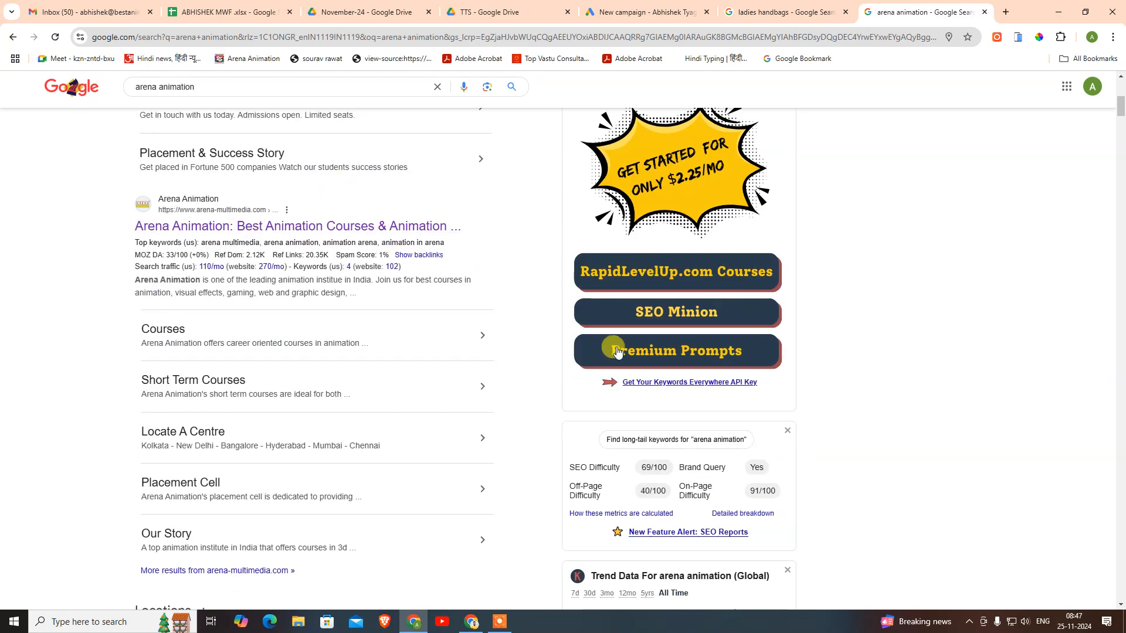
pyautogui.scroll(-8, 305, 237)
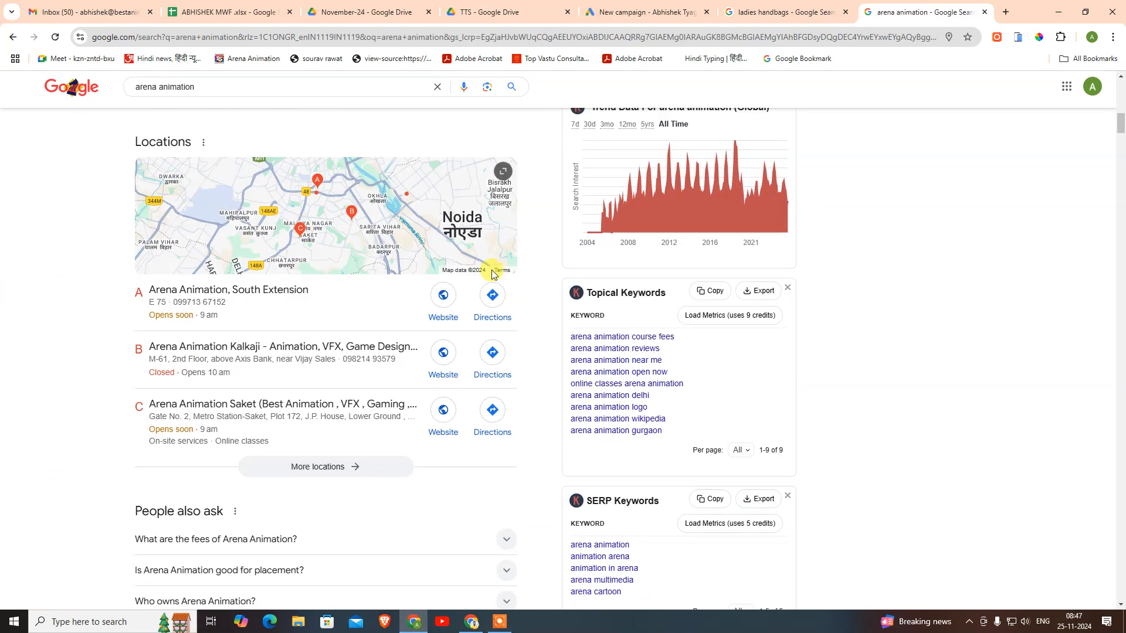
pyautogui.click(422, 268)
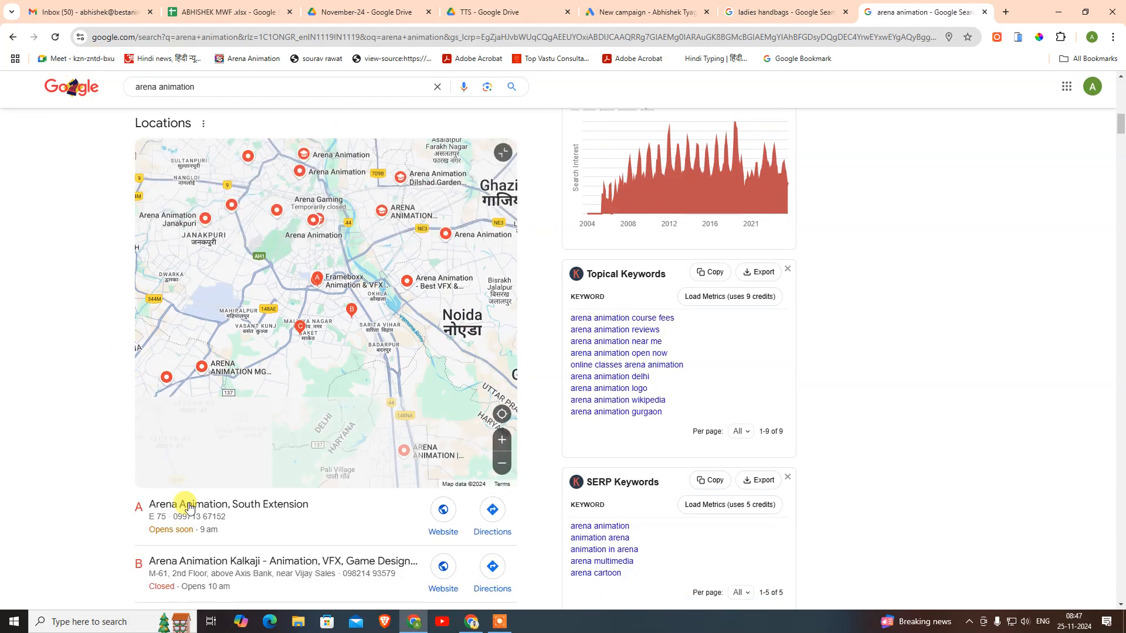
pyautogui.scroll(-2, 915, 417)
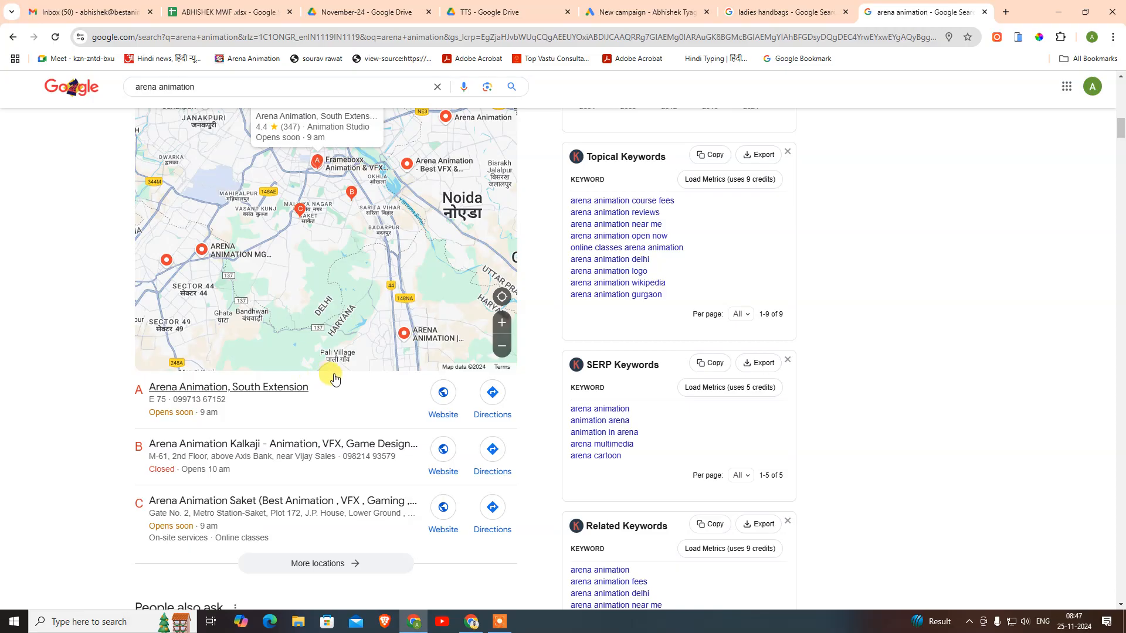
pyautogui.scroll(-4, 344, 380)
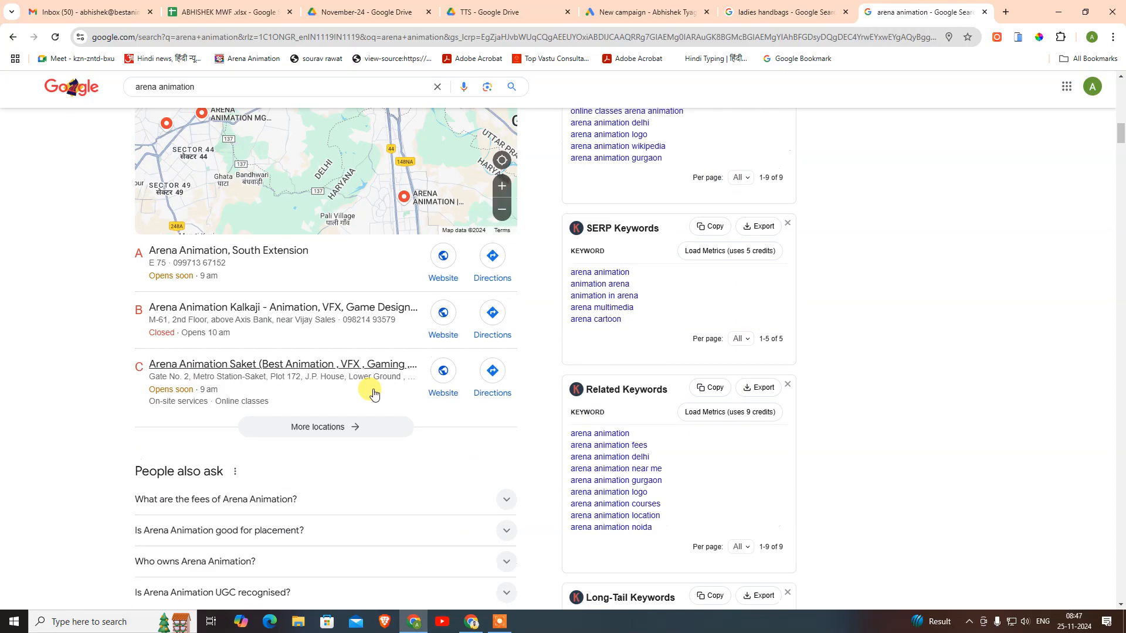
pyautogui.scroll(3, 329, 352)
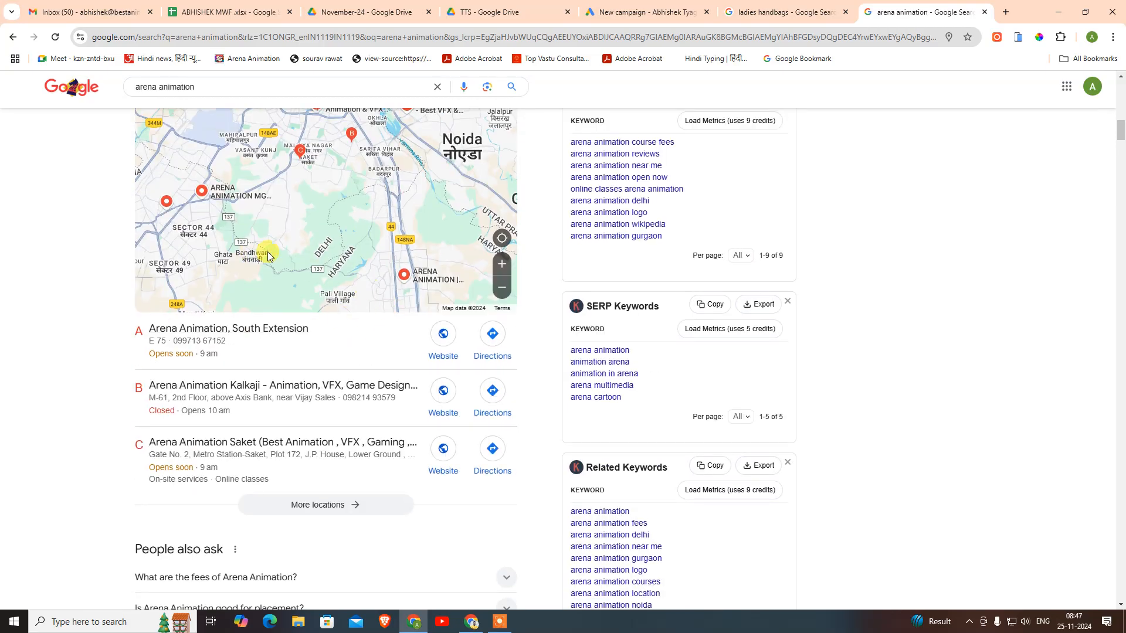
# - Open Business Profile Manager from Google apps to list Farm Bake and Prymus India
pyautogui.click(1007, 11)
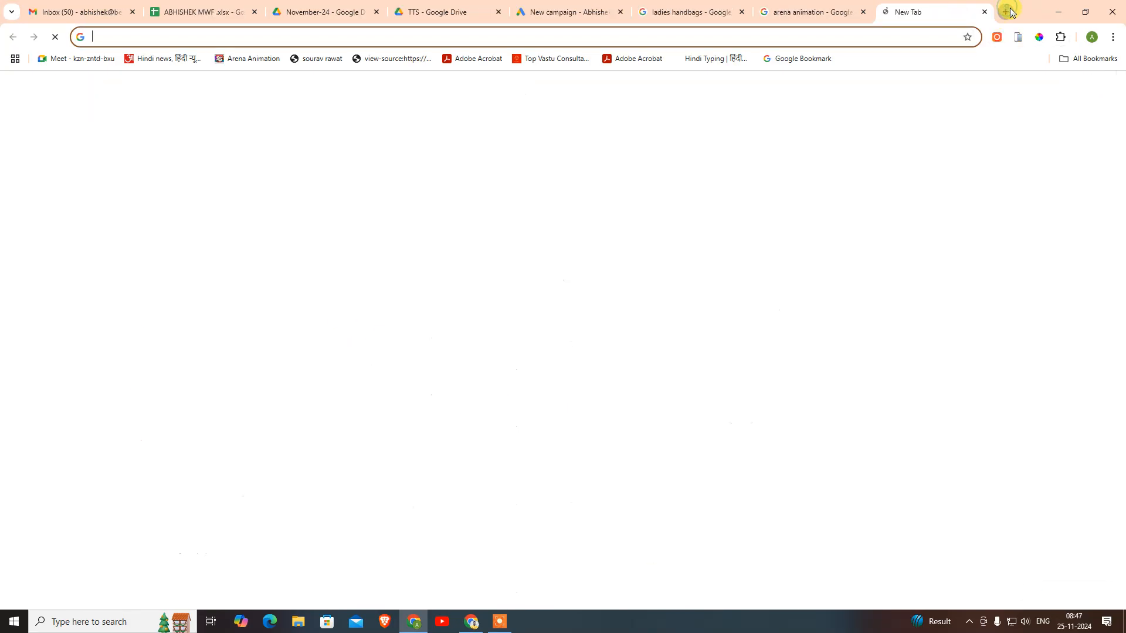
pyautogui.click(844, 12)
pyautogui.click(1066, 94)
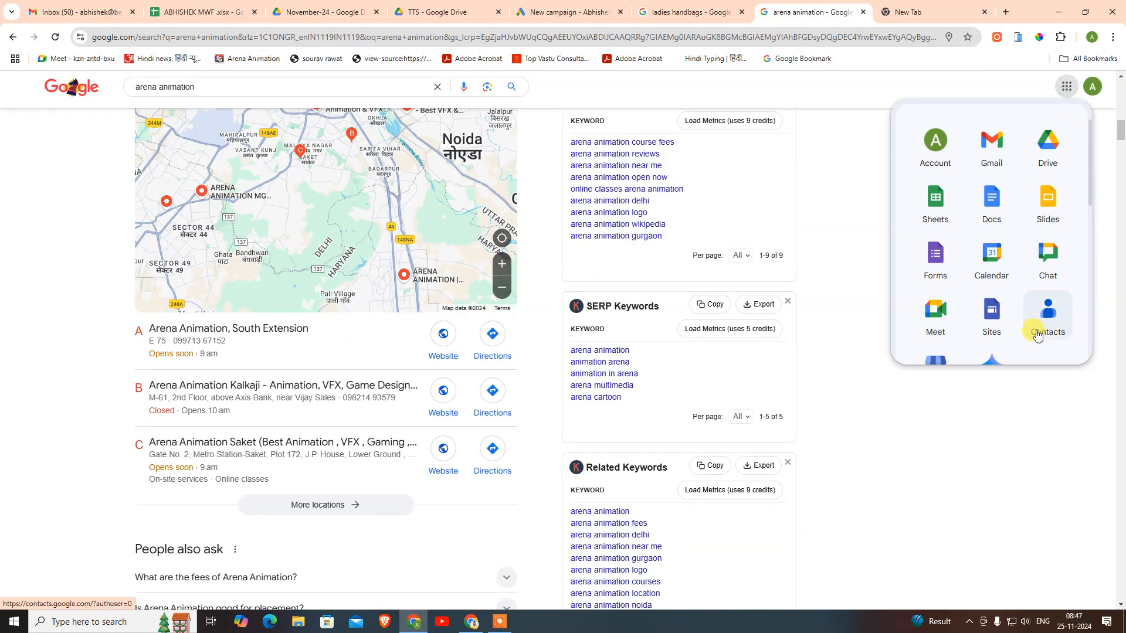
pyautogui.scroll(-2, 1027, 264)
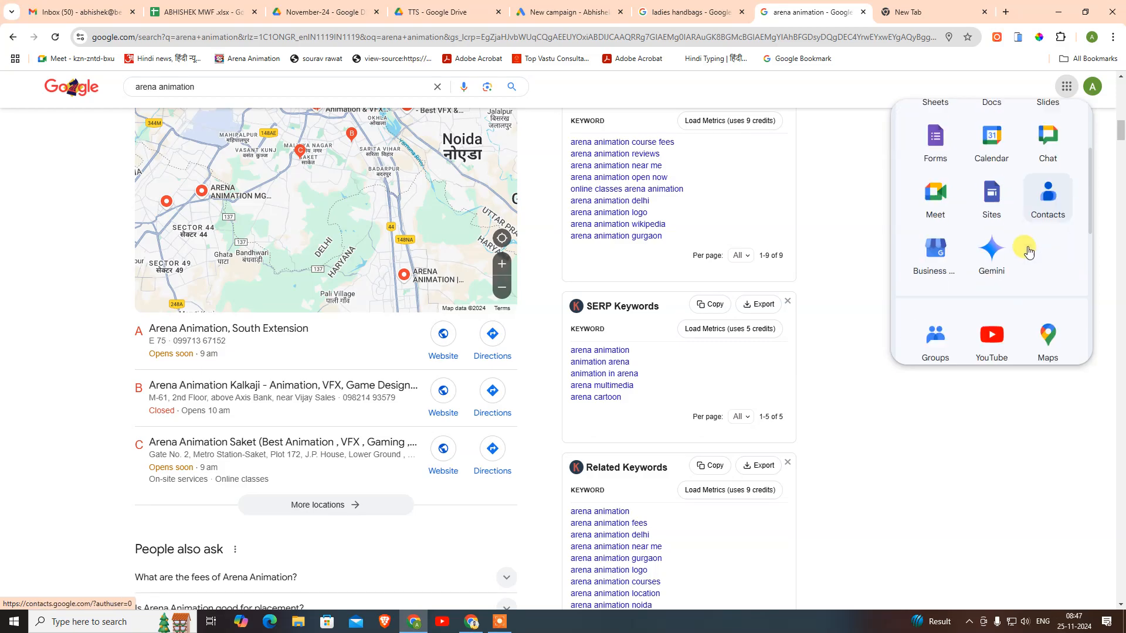
pyautogui.click(928, 267)
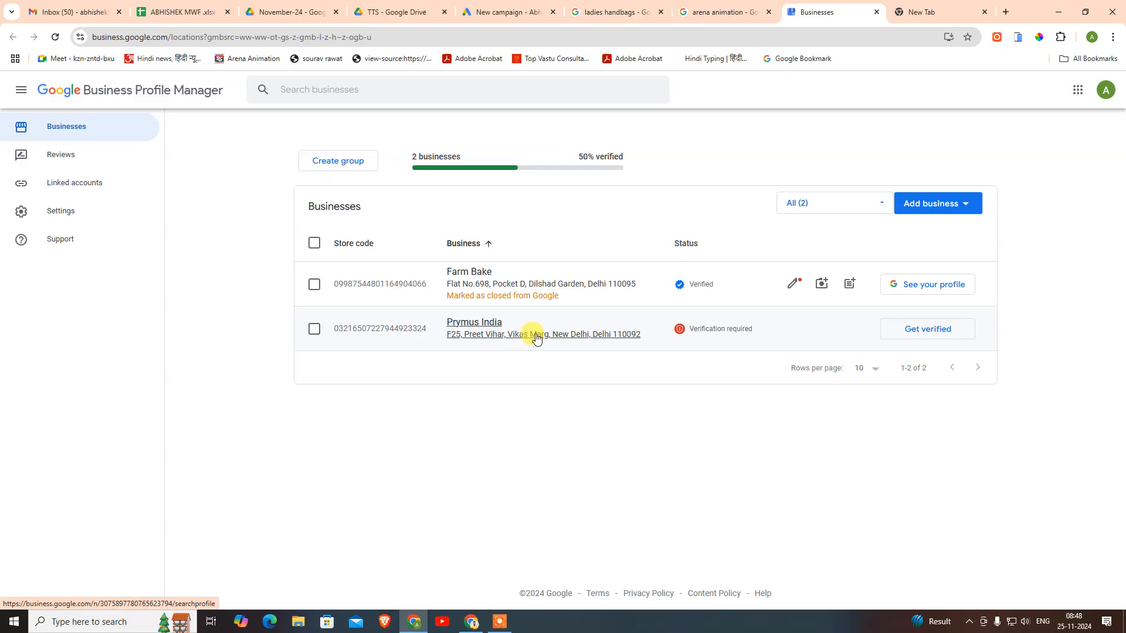
pyautogui.click(971, 208)
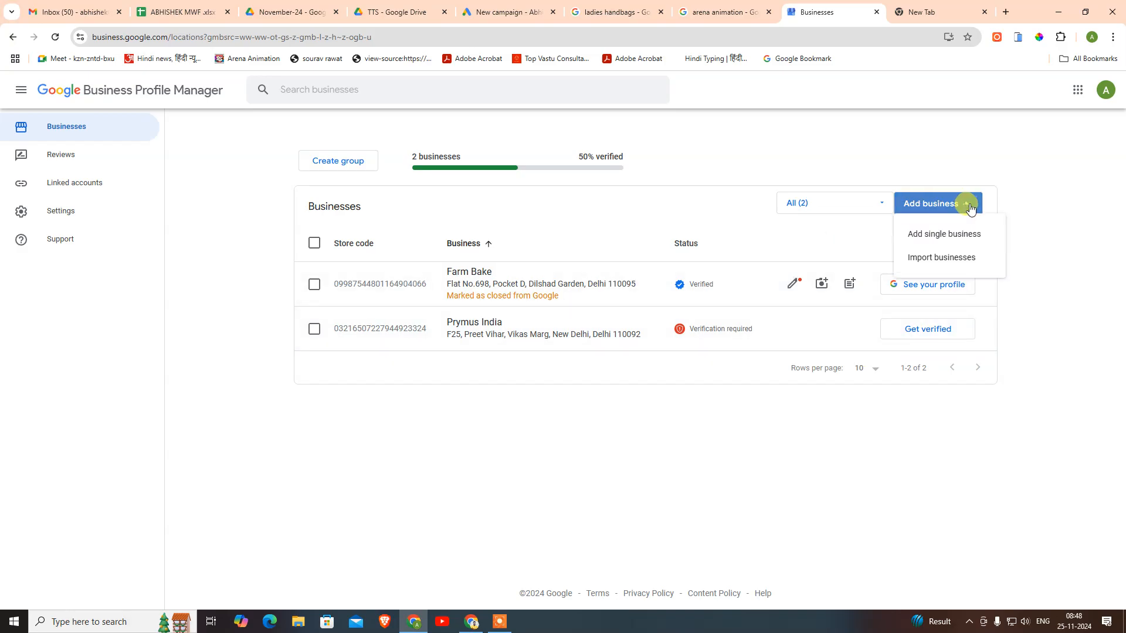
pyautogui.click(1072, 306)
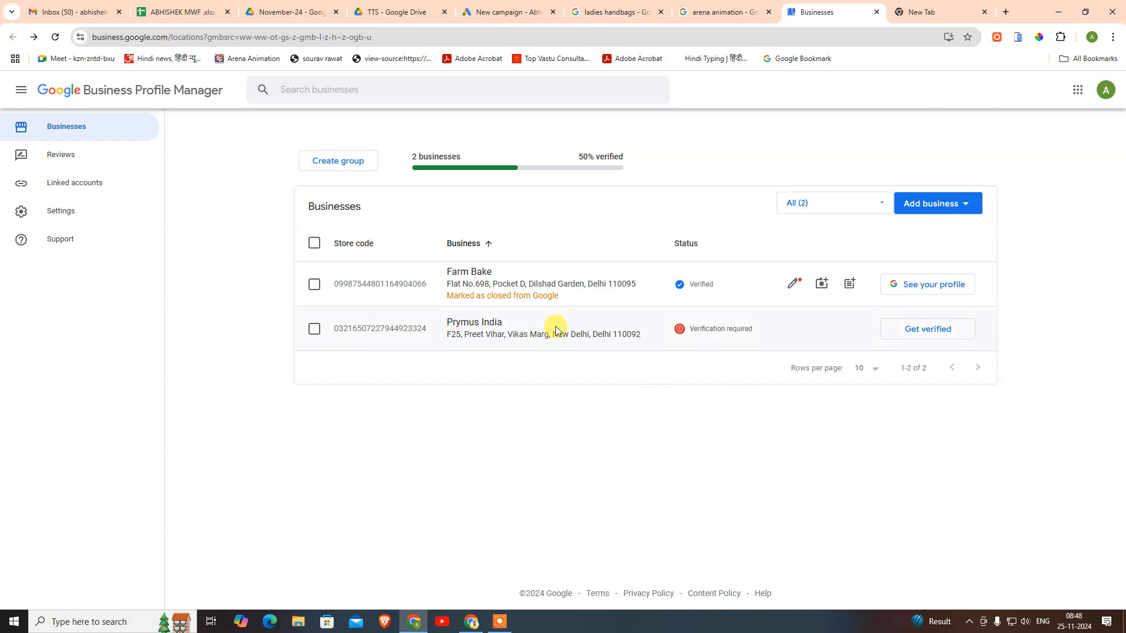
# - Back in the new Google Ads campaign, preview the Performance Max and Demand Gen types
pyautogui.click(508, 12)
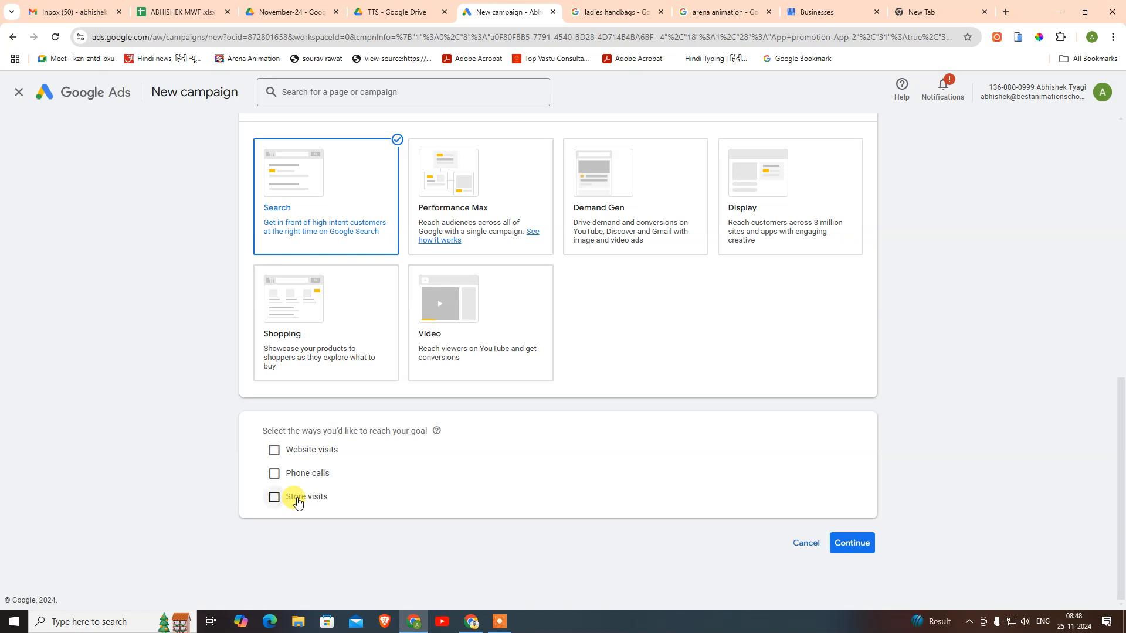
pyautogui.click(475, 232)
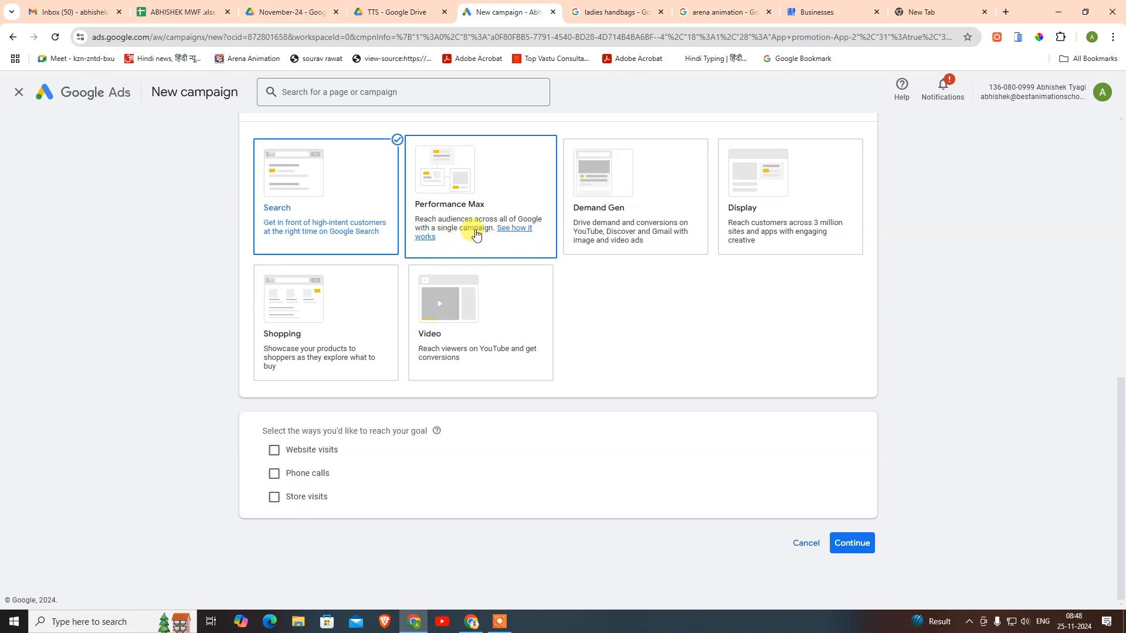
pyautogui.scroll(-4, 478, 264)
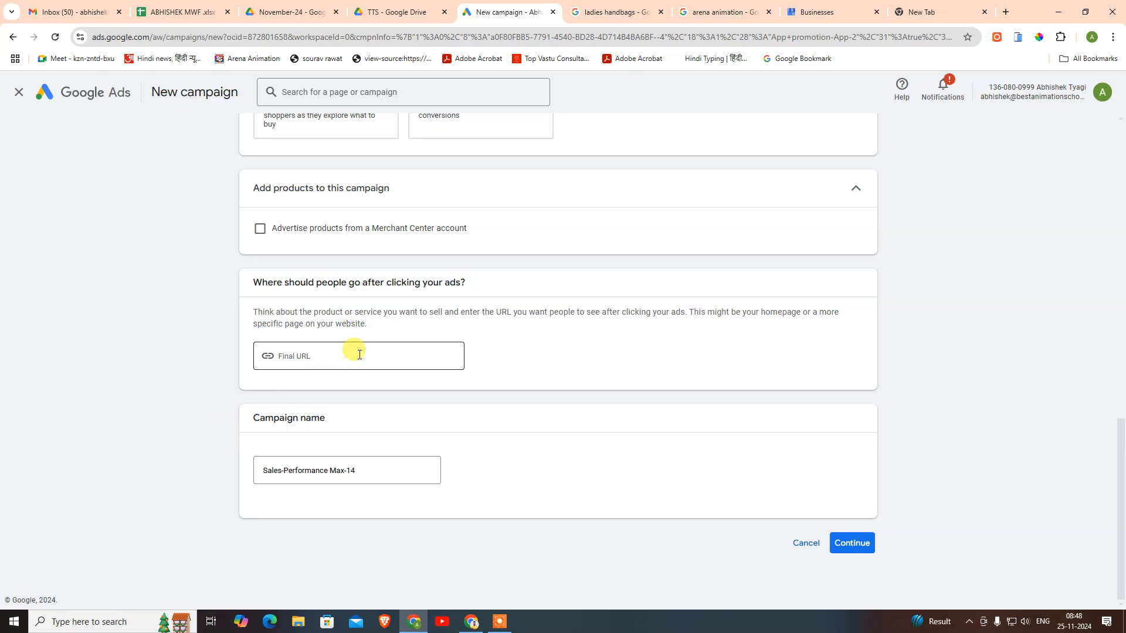
pyautogui.scroll(5, 463, 340)
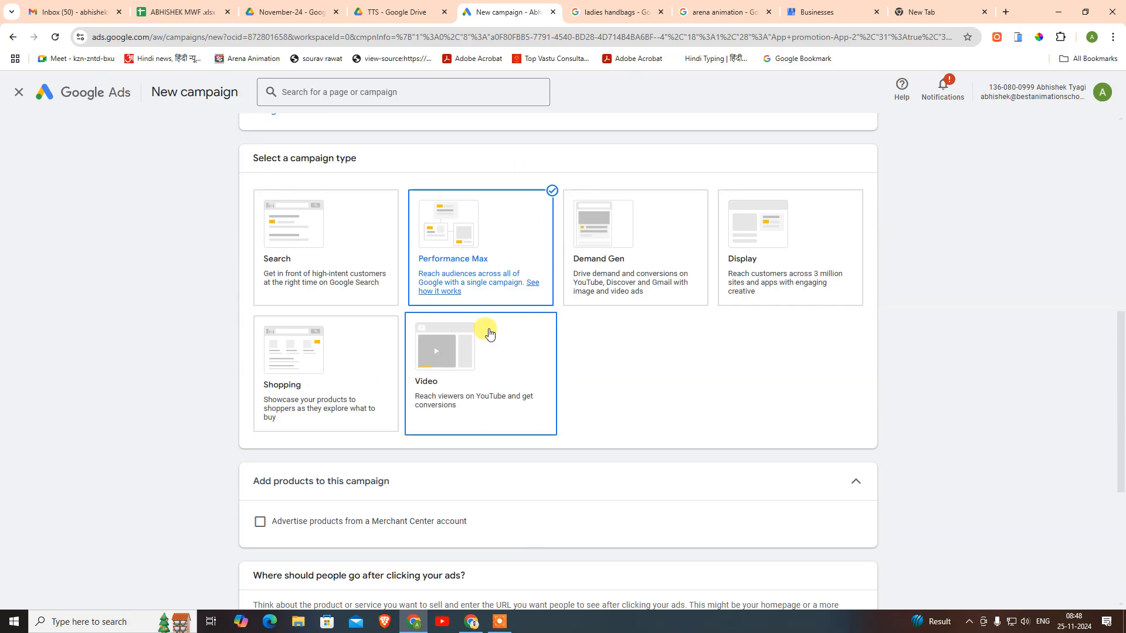
pyautogui.scroll(-5, 577, 252)
pyautogui.scroll(5, 585, 252)
pyautogui.click(586, 252)
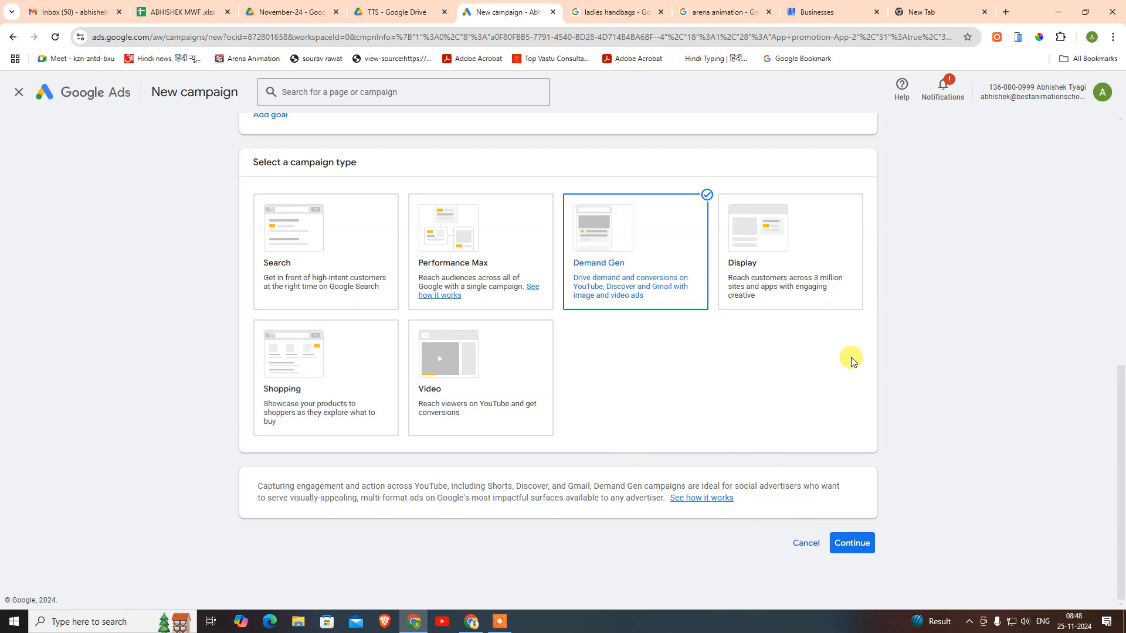
# - Preview the Display, Shopping and Video types, then choose Search as the campaign type
pyautogui.click(787, 283)
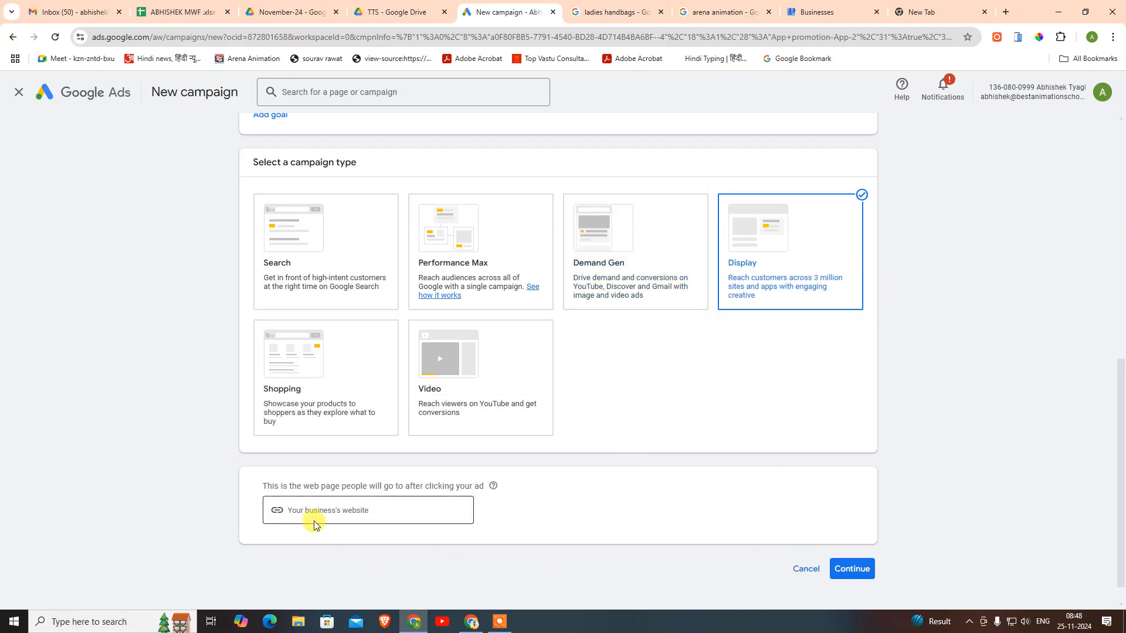
pyautogui.click(334, 380)
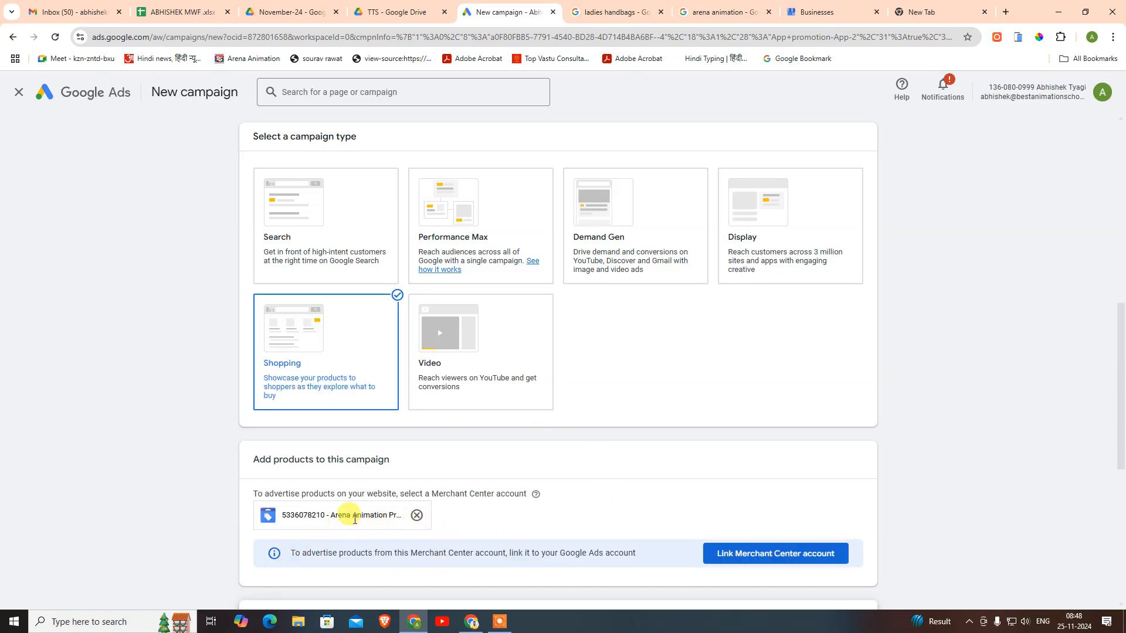
pyautogui.click(422, 381)
pyautogui.scroll(4, 428, 364)
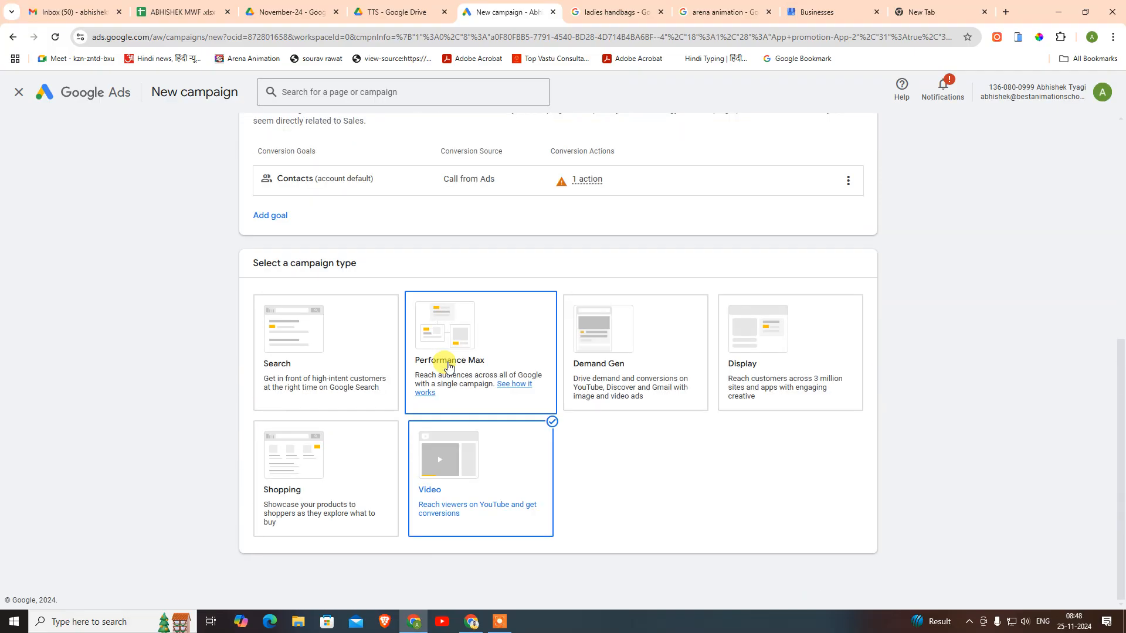
pyautogui.scroll(-2, 558, 537)
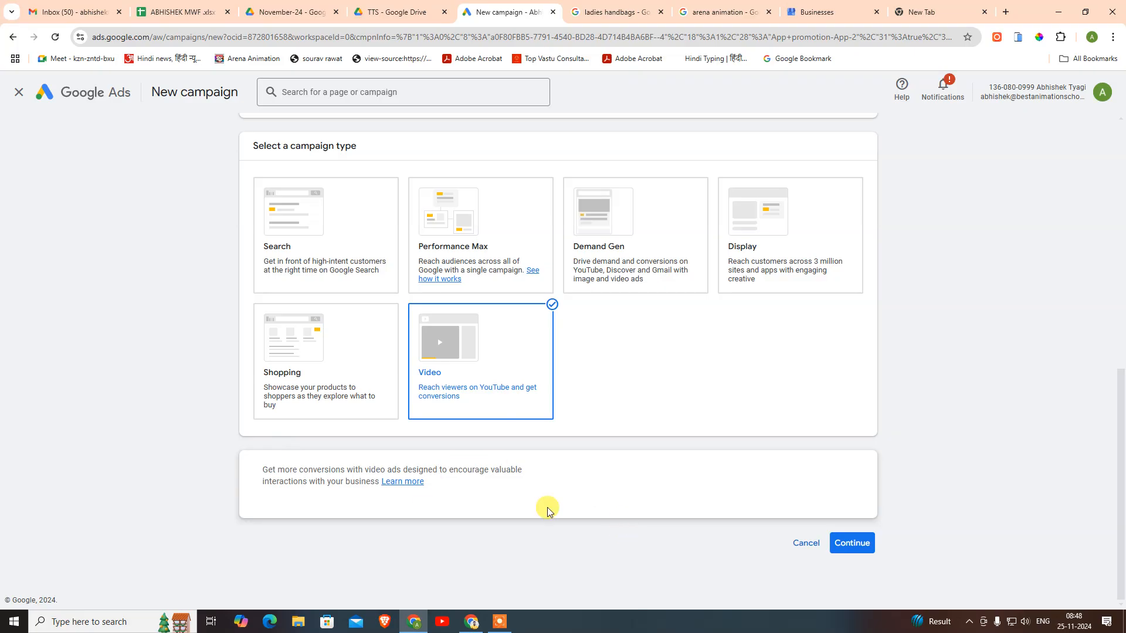
pyautogui.click(340, 238)
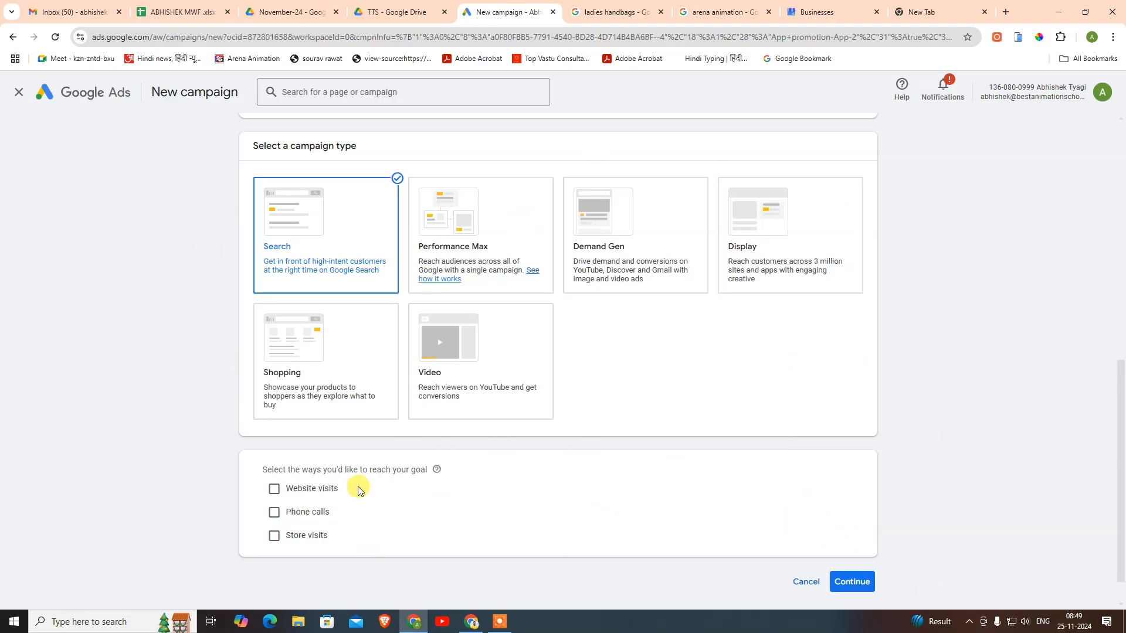
# - Continue with Search and name the campaign 'Sales-Search-46 25/11/24'
pyautogui.click(846, 582)
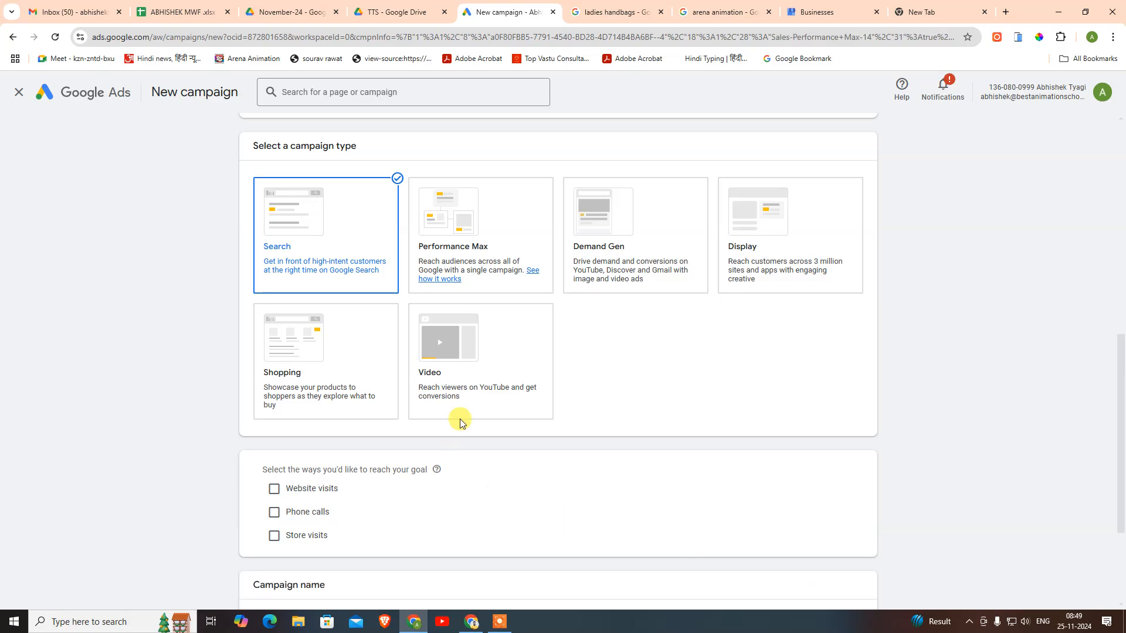
pyautogui.scroll(-3, 460, 420)
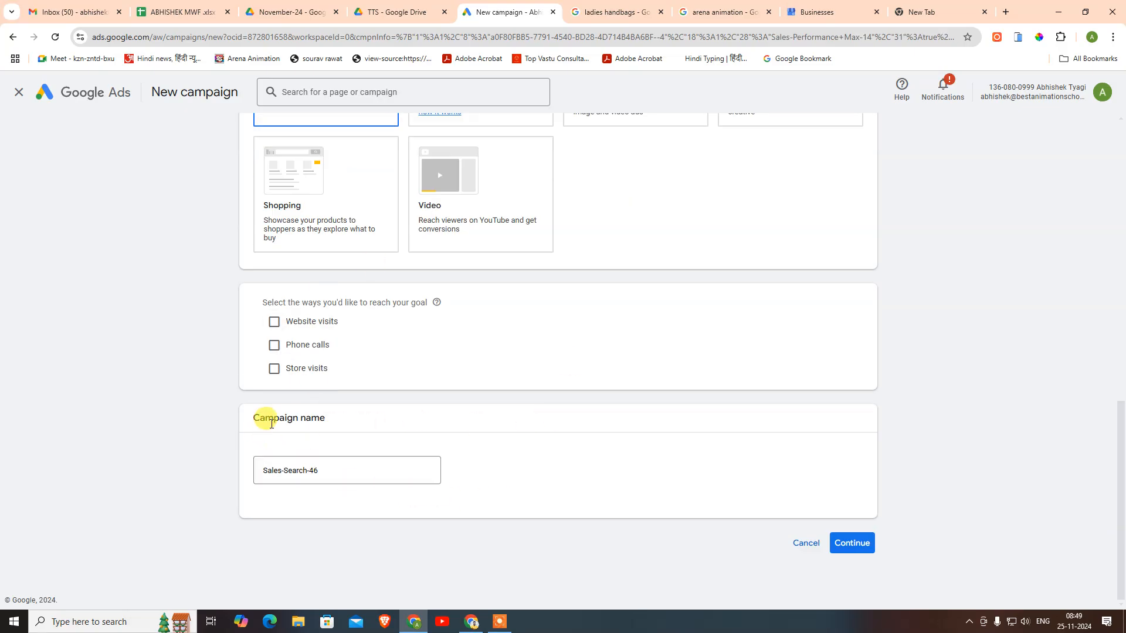
pyautogui.click(357, 467)
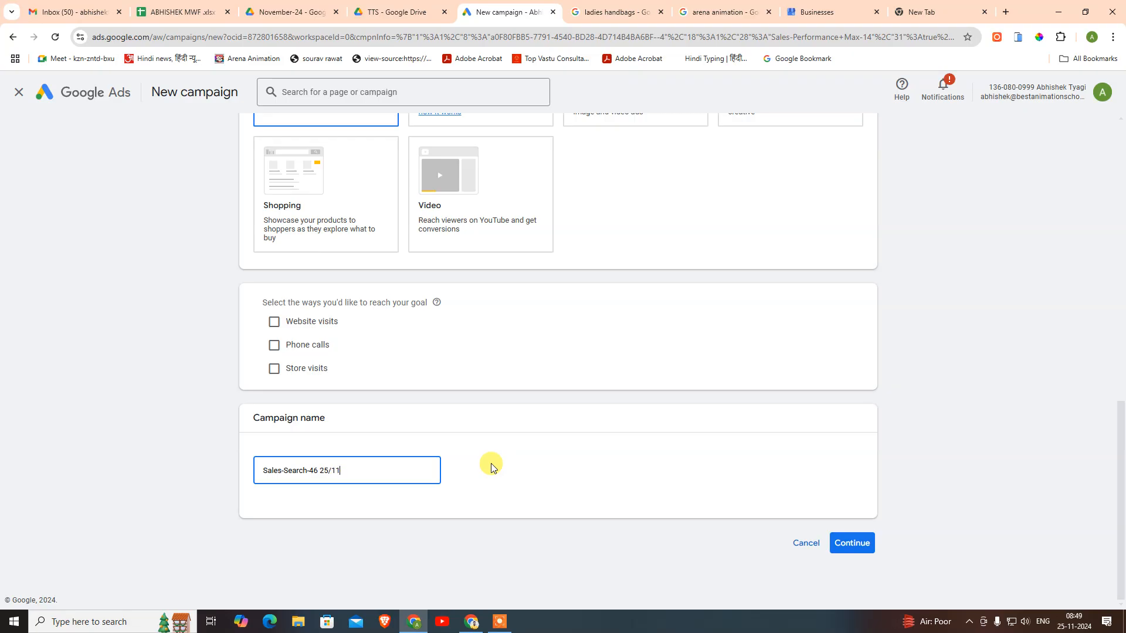
pyautogui.write('24')
pyautogui.click(504, 453)
# - Enable Website visits and Phone calls as the campaign's goals
pyautogui.click(322, 320)
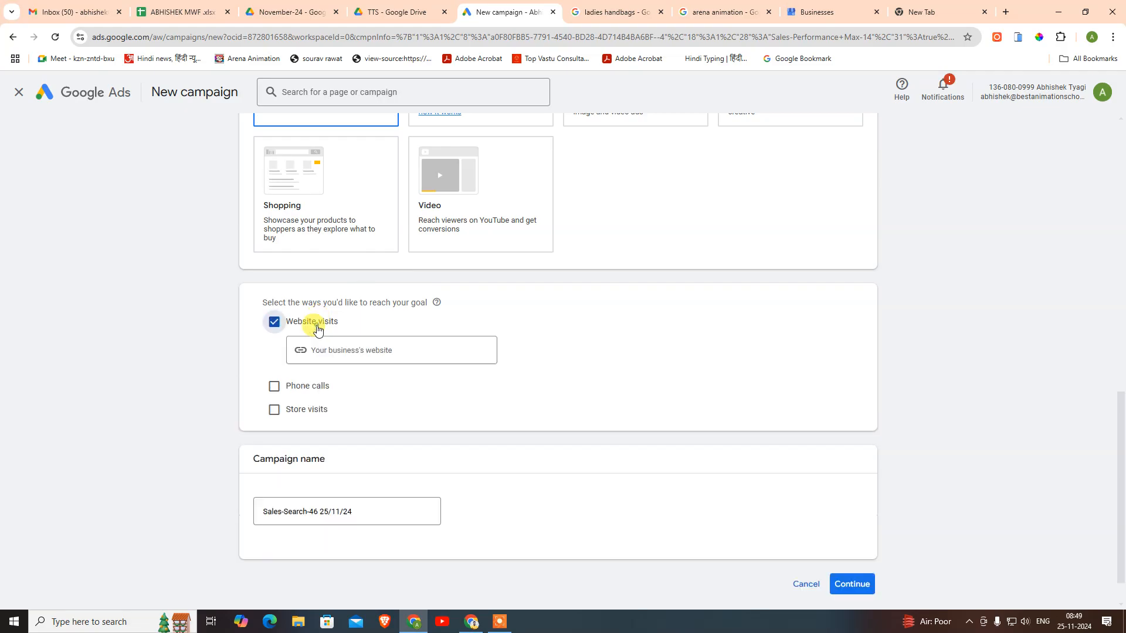
pyautogui.click(291, 387)
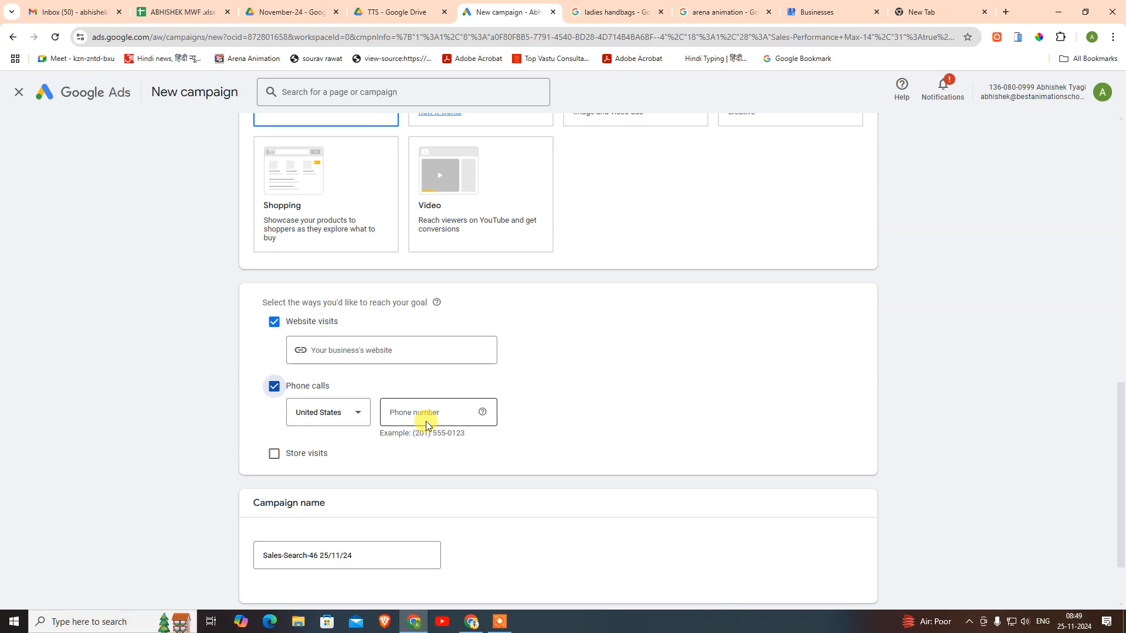
pyautogui.click(403, 350)
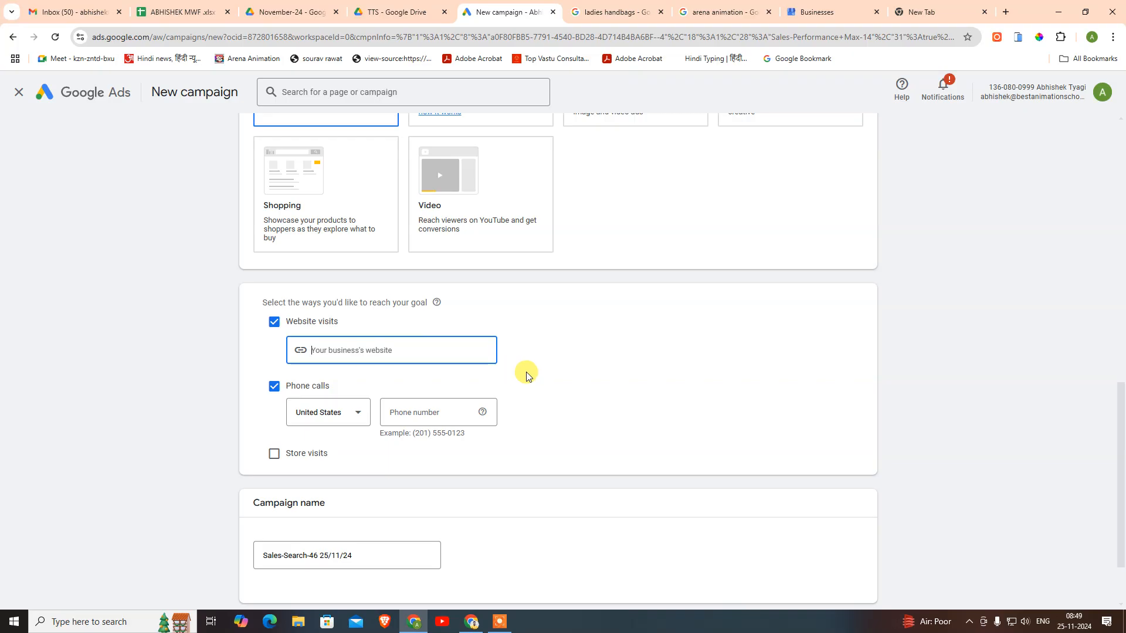
pyautogui.scroll(2, 526, 376)
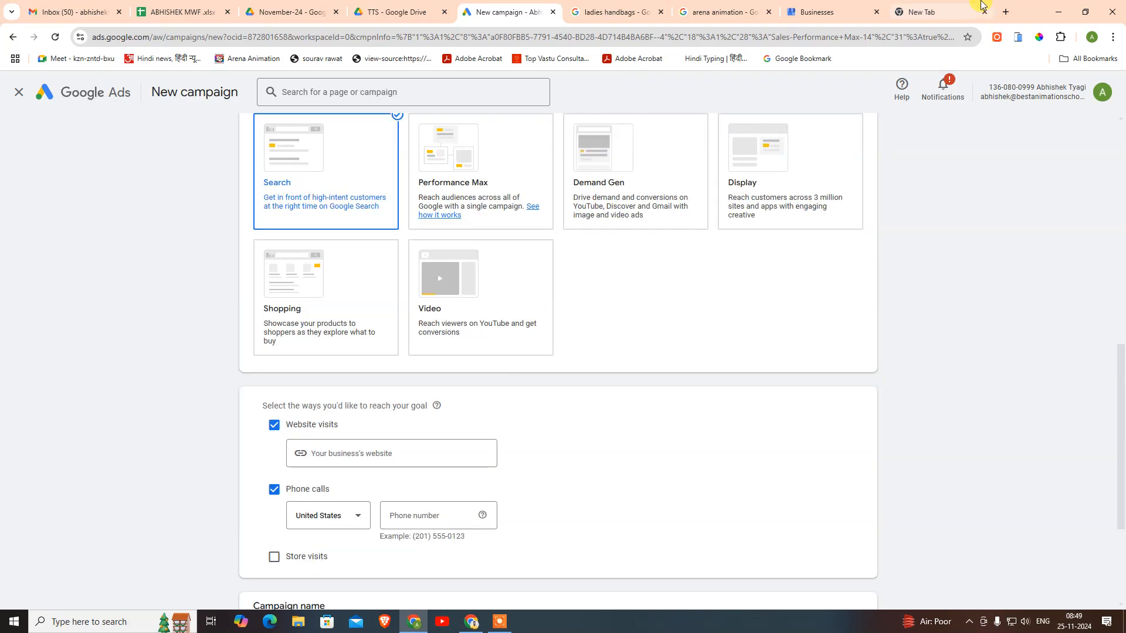
# - In a new tab, select the arenaanimation-india.com address from the suggestions
pyautogui.click(938, 12)
pyautogui.write('are')
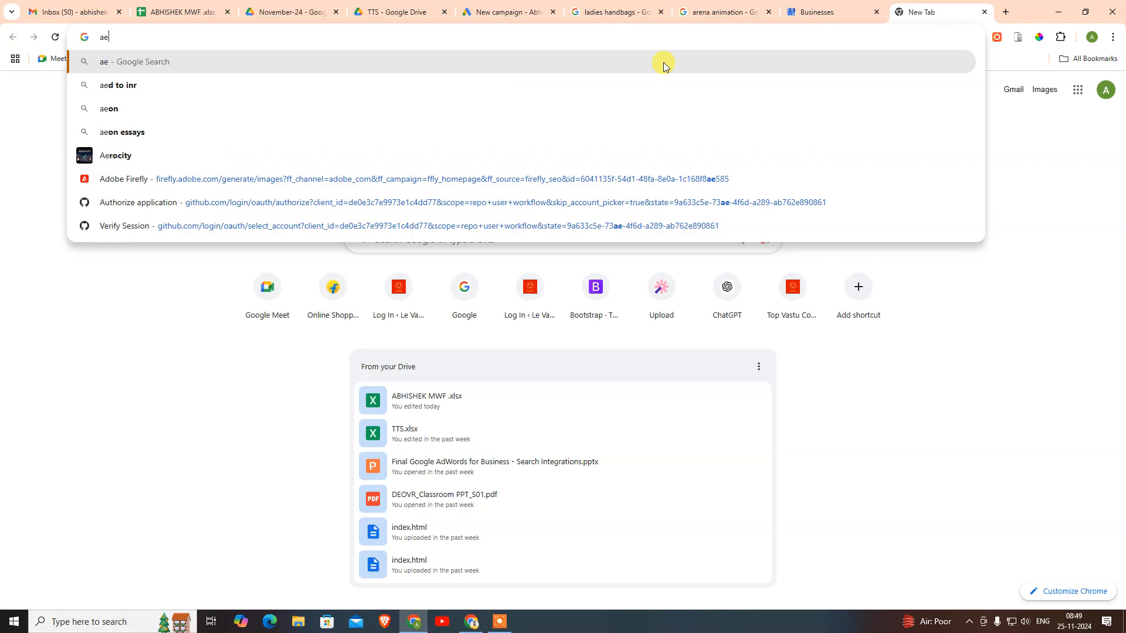
pyautogui.press('Down')
pyautogui.hotkey('ctrl', 'a')
# - Copy the arenaanimation-india.com address and paste it as the business website
pyautogui.hotkey('ctrl', 'c')
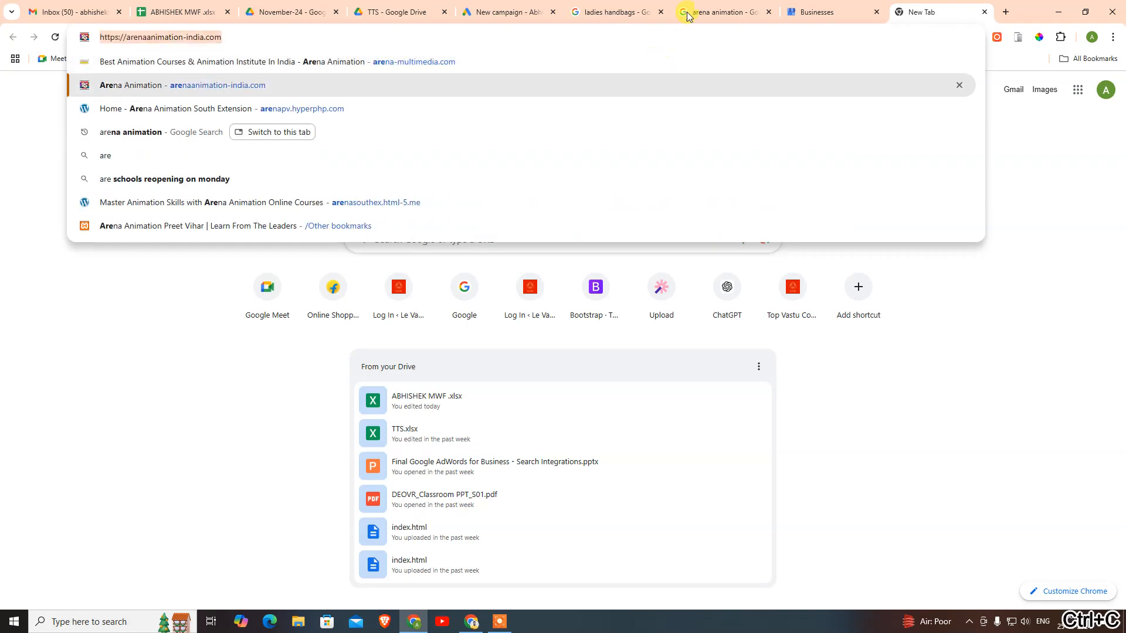
pyautogui.click(847, 11)
pyautogui.click(520, 11)
pyautogui.click(349, 457)
pyautogui.hotkey('ctrl', 'v')
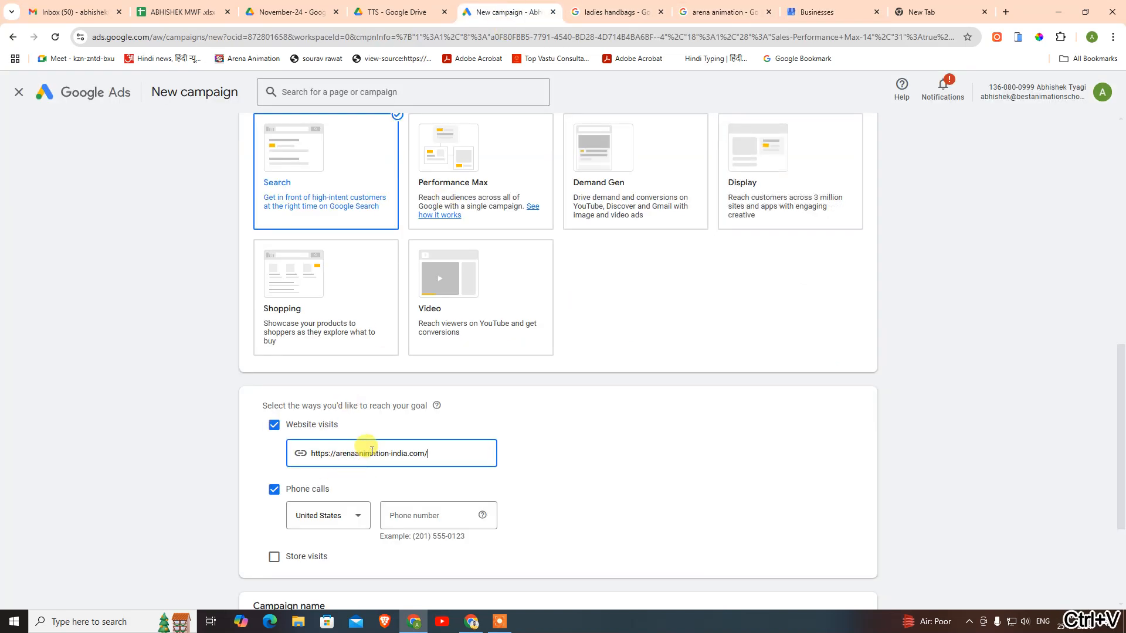
# - Set the phone country to India and enter the business phone number
pyautogui.click(354, 514)
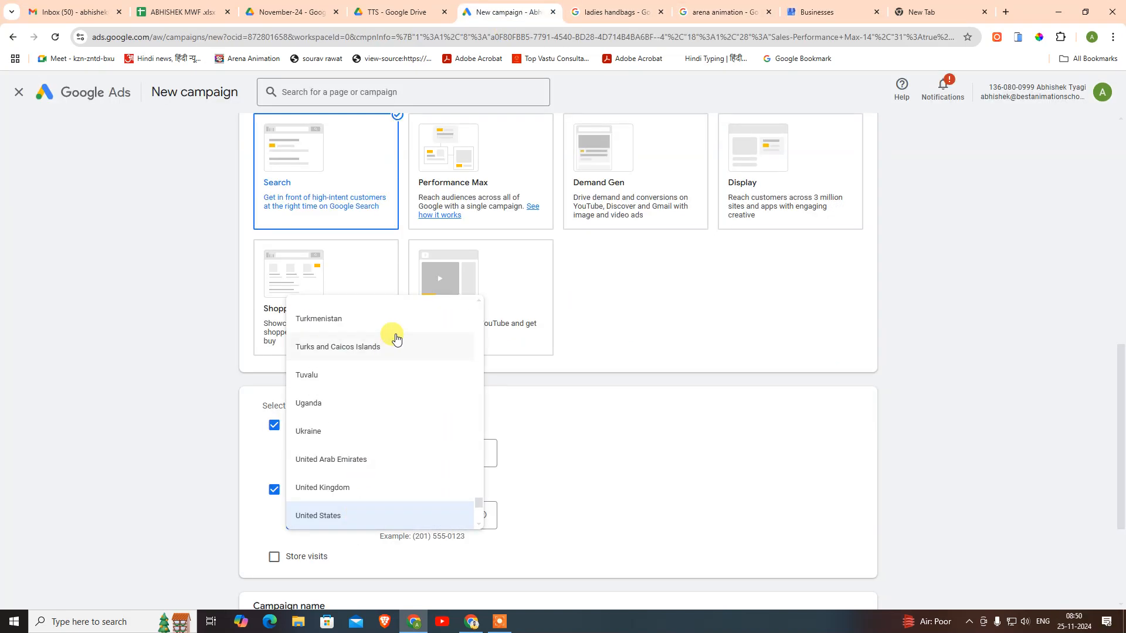
pyautogui.write('india')
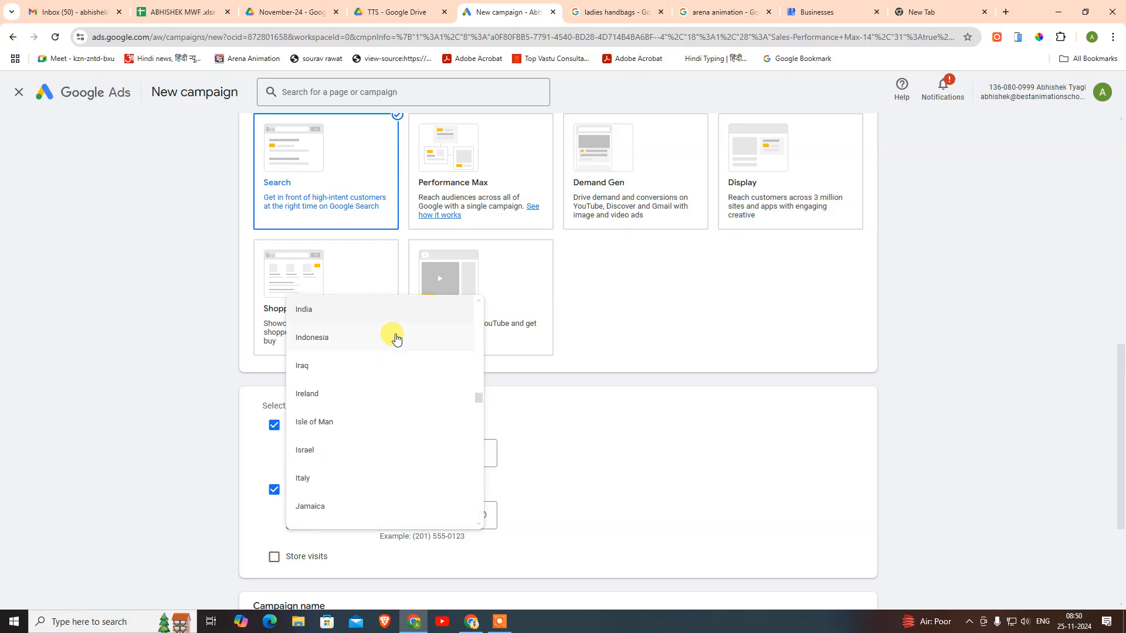
pyautogui.click(410, 311)
pyautogui.click(410, 515)
# - Leave Store visits unchecked and continue to the next campaign step
pyautogui.scroll(-3, 486, 469)
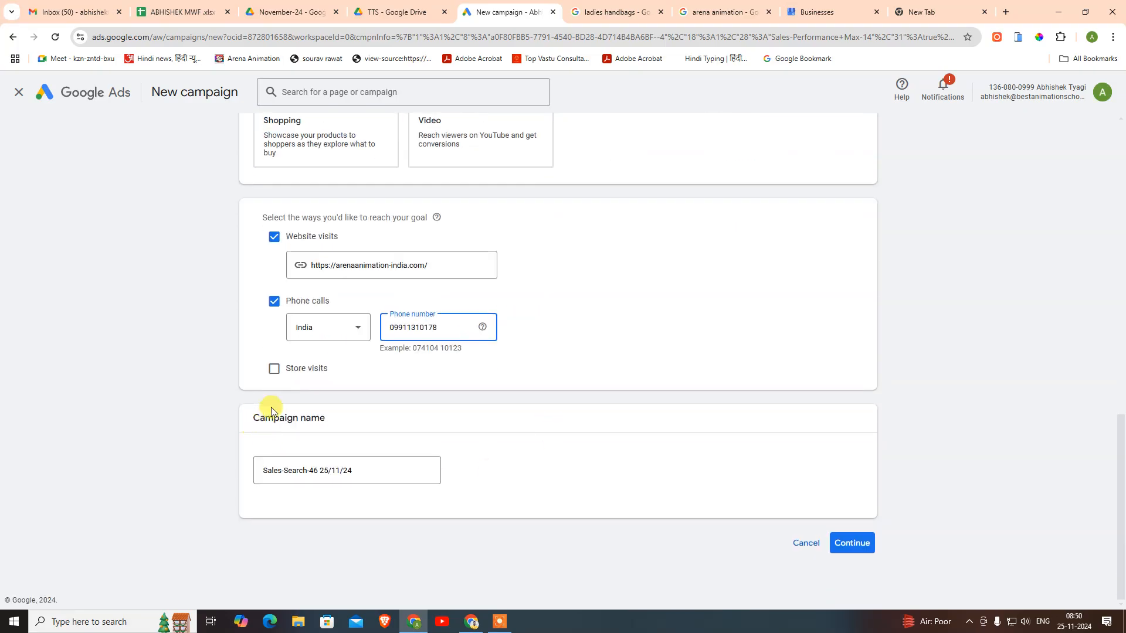
pyautogui.click(296, 368)
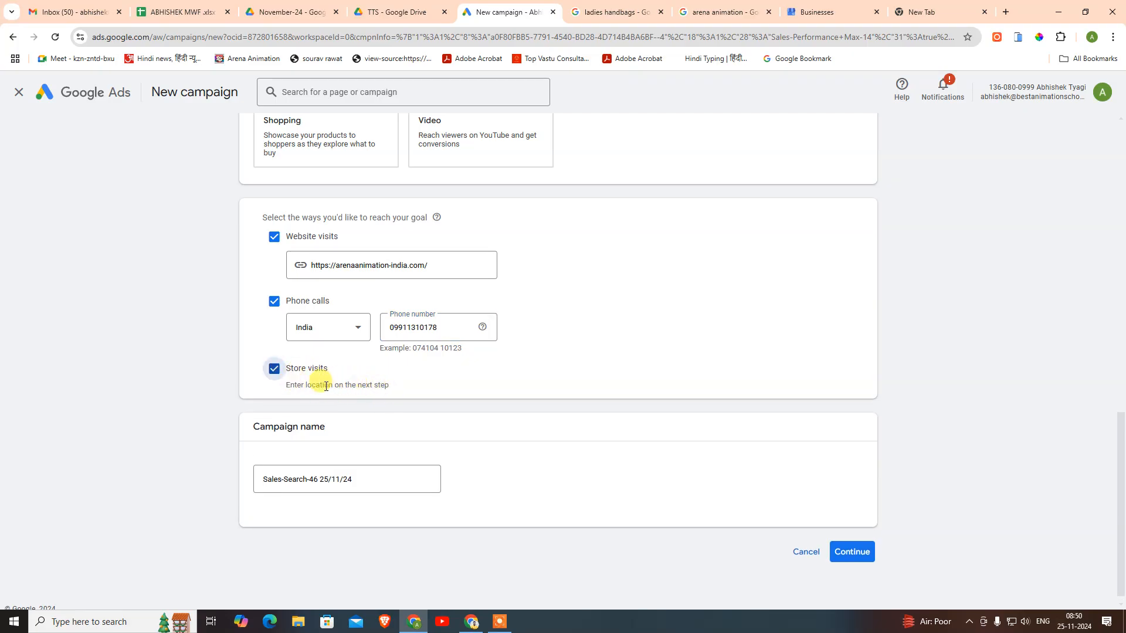
pyautogui.click(314, 369)
pyautogui.click(852, 542)
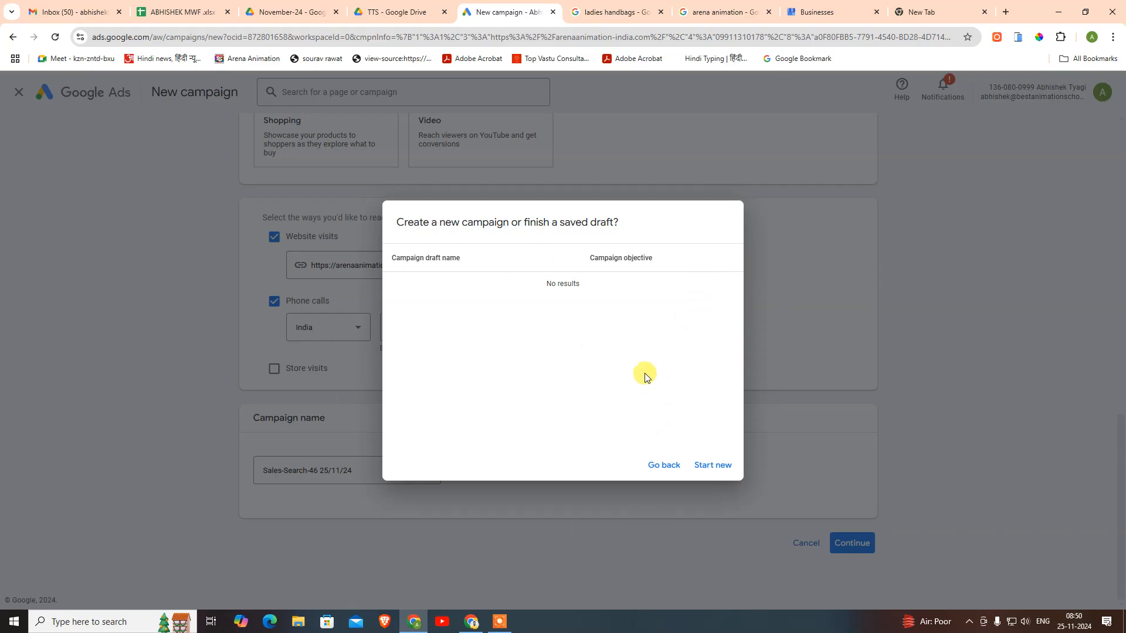
# - Start a new campaign and set the bidding focus to Conversions after trying Conversion value
pyautogui.click(699, 465)
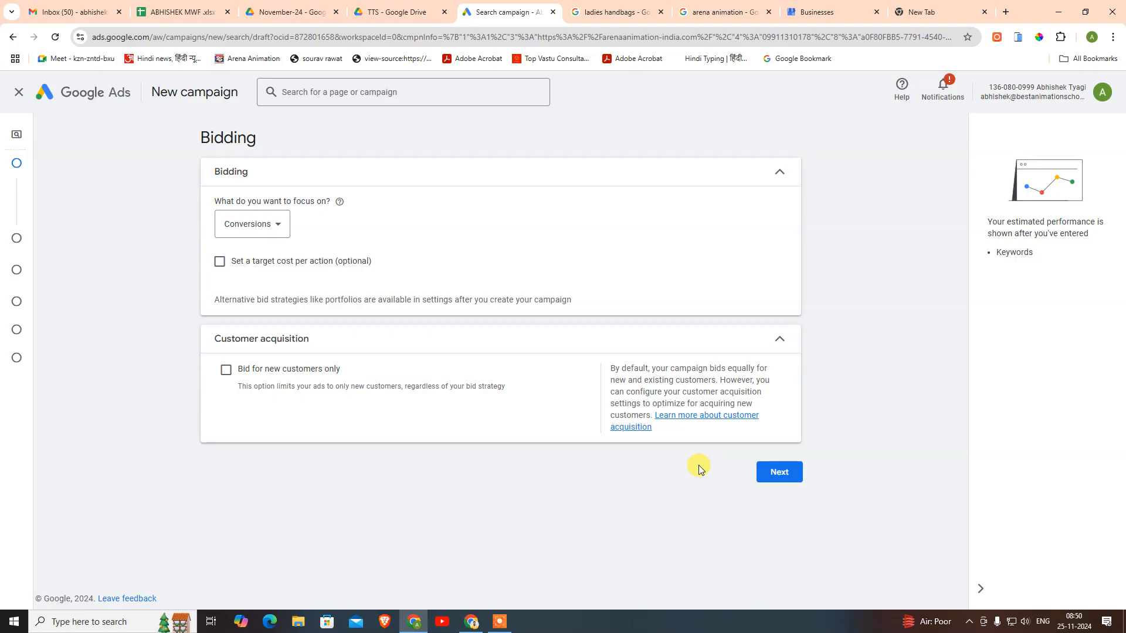
pyautogui.click(245, 222)
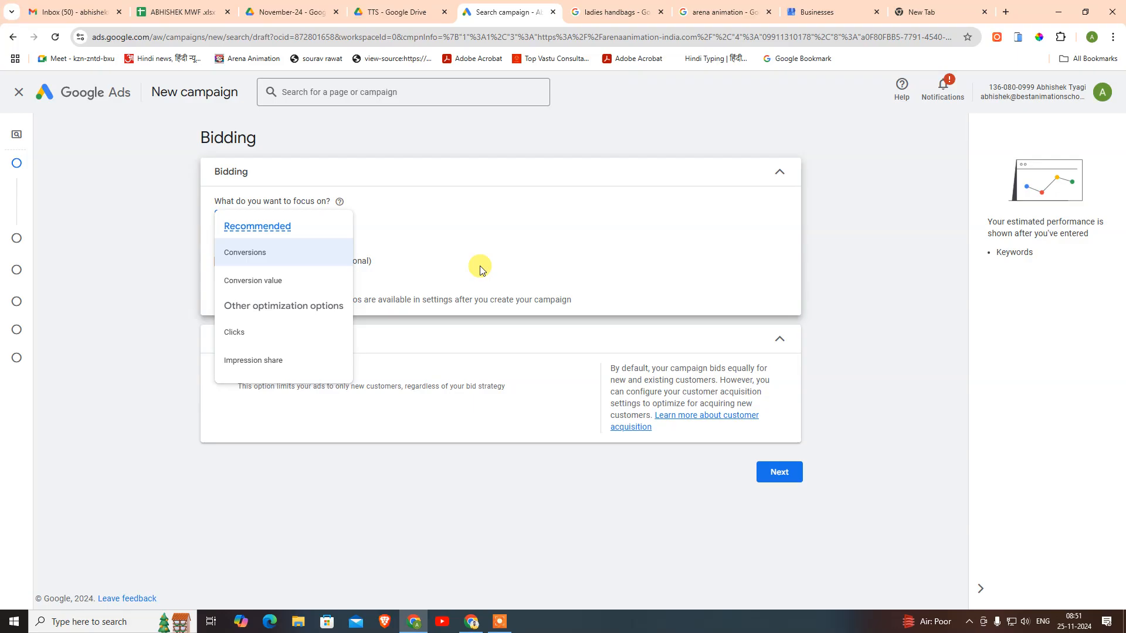
pyautogui.click(305, 285)
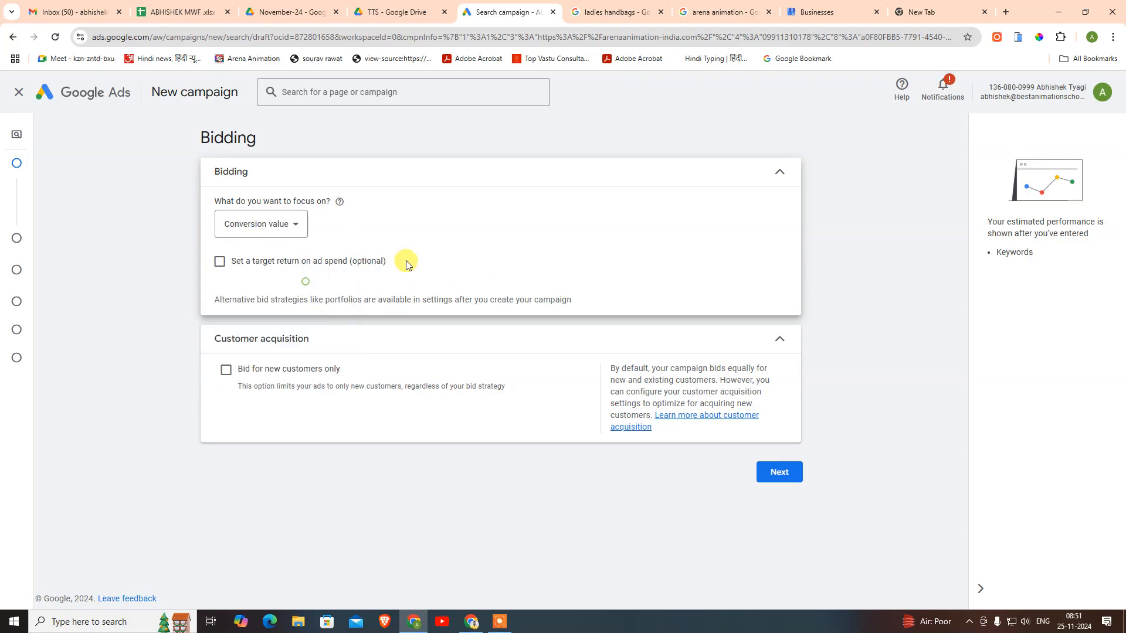
pyautogui.click(296, 222)
pyautogui.click(292, 253)
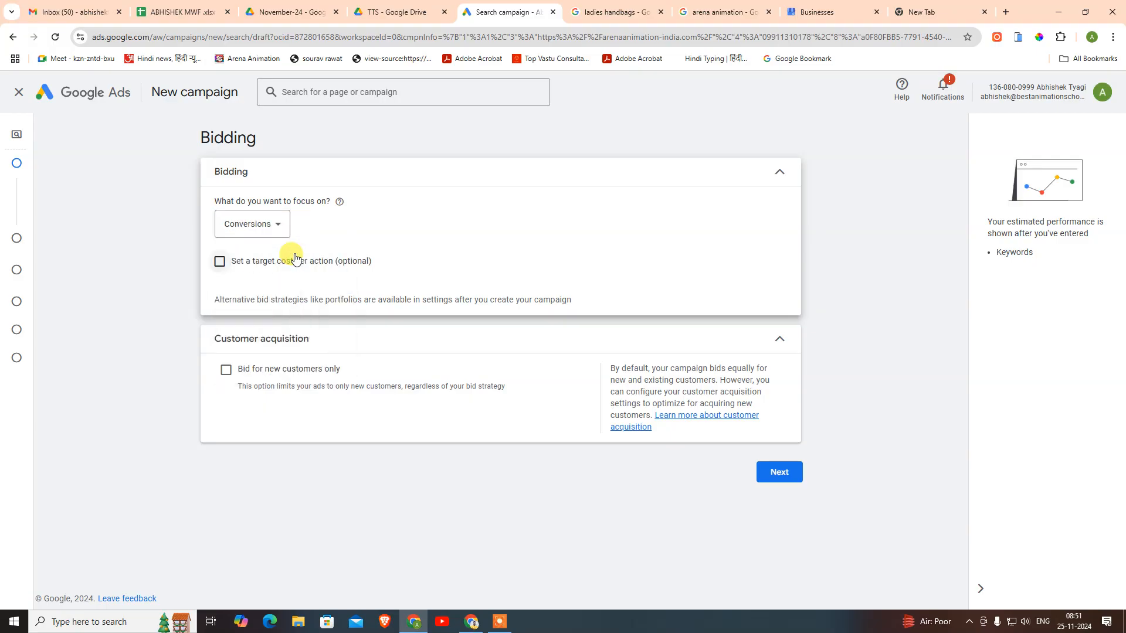
pyautogui.click(286, 220)
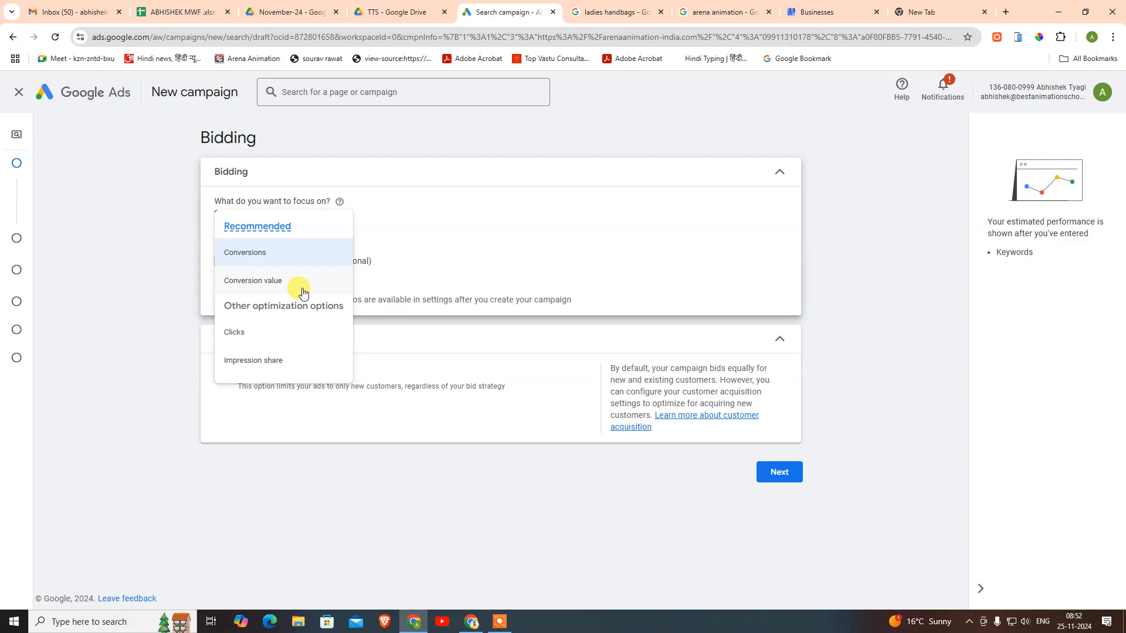
# - Open google.com in a new tab and search for 'arena animation'
pyautogui.click(1008, 13)
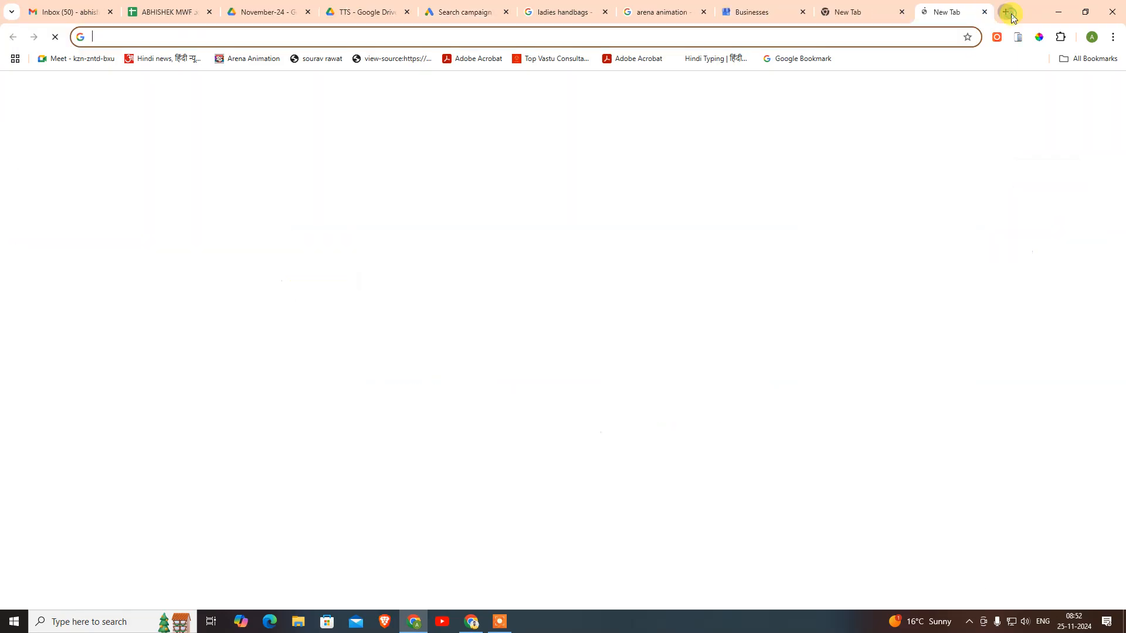
pyautogui.write('google.com')
pyautogui.press('Return')
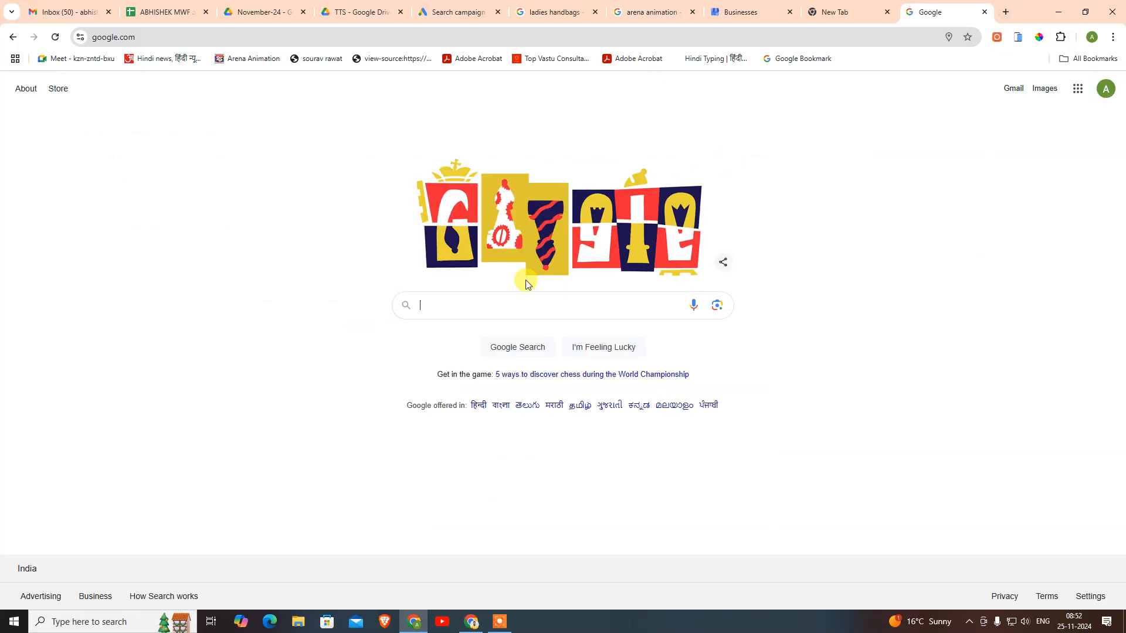
pyautogui.write('arena animation')
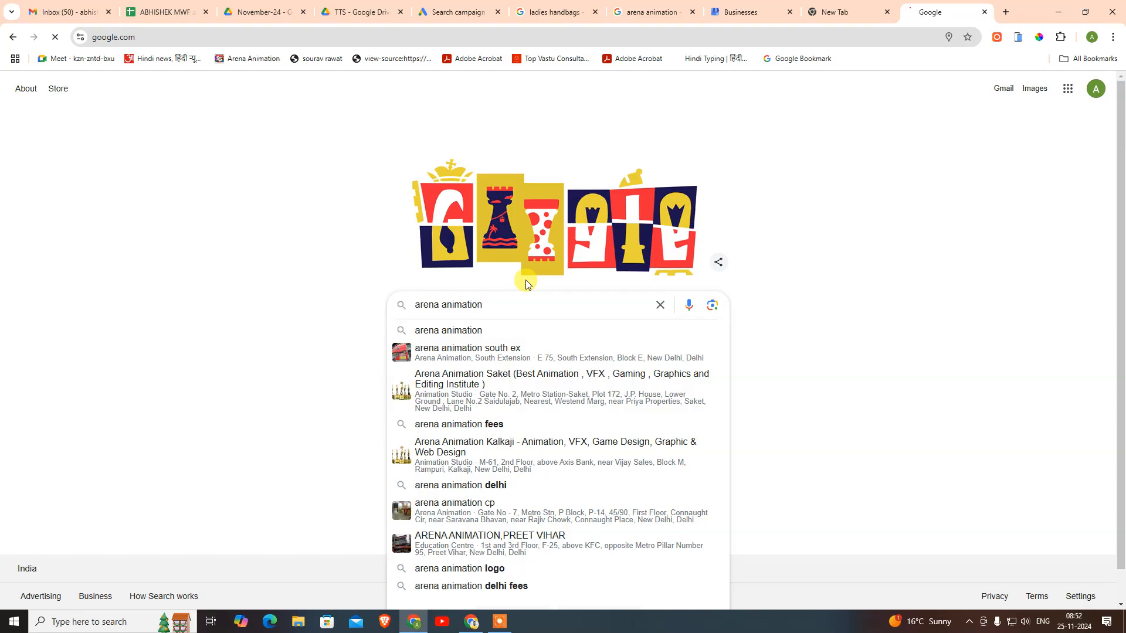
pyautogui.press('Return')
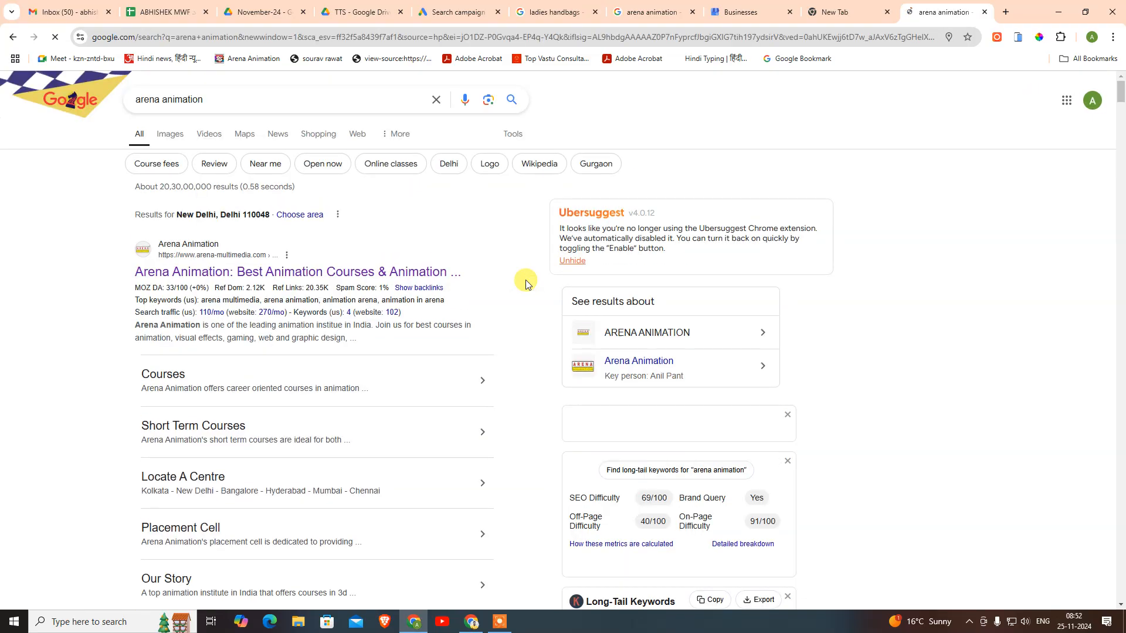
# - Replace the query with 'graphic design courses' and scroll the results to the ads
pyautogui.click(210, 100)
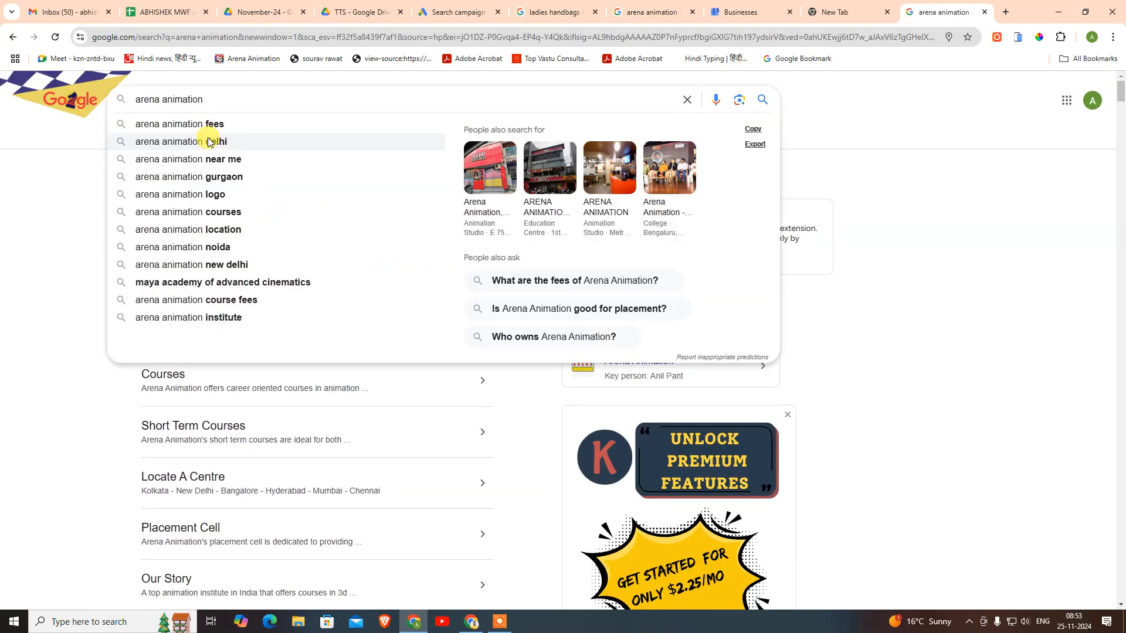
pyautogui.hotkey('ctrl', 'a')
pyautogui.press('BackSpace')
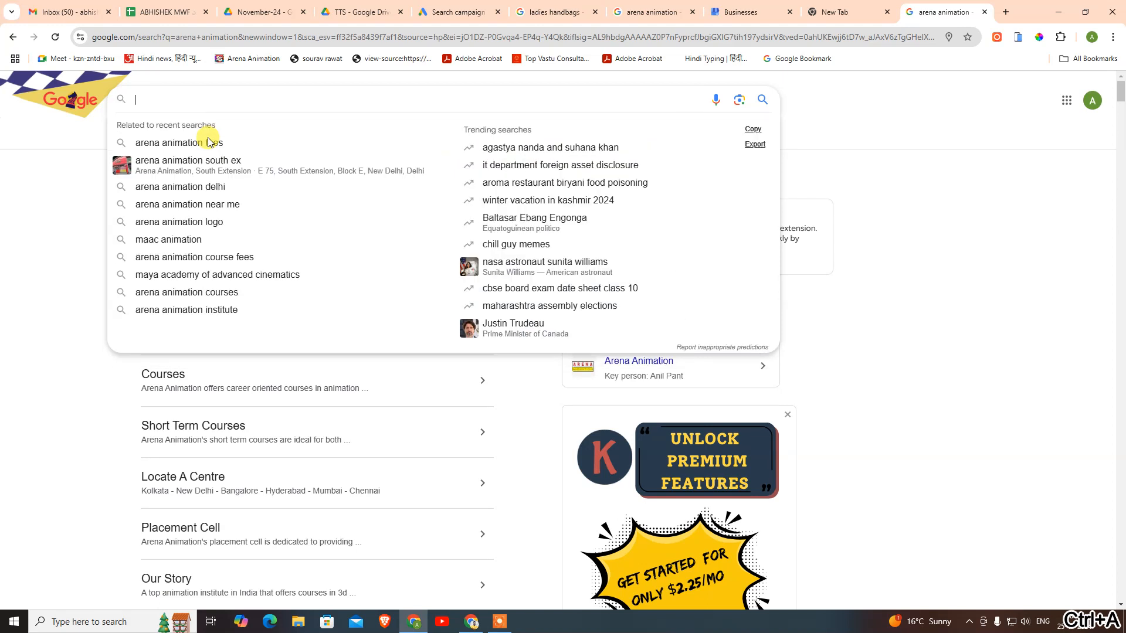
pyautogui.write('grapg')
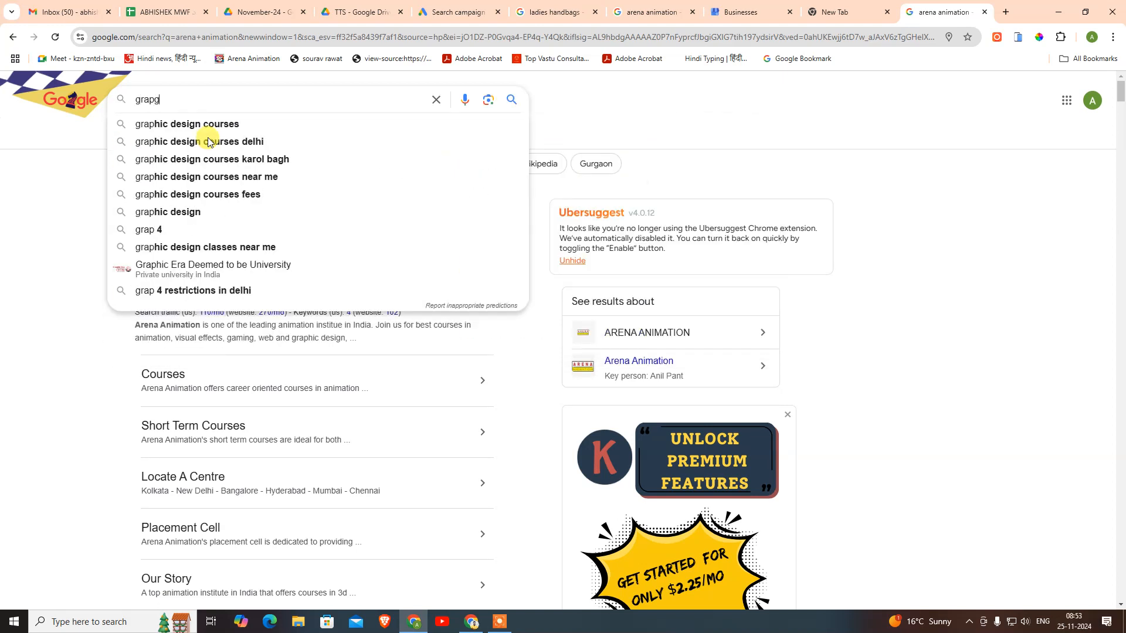
pyautogui.click(202, 127)
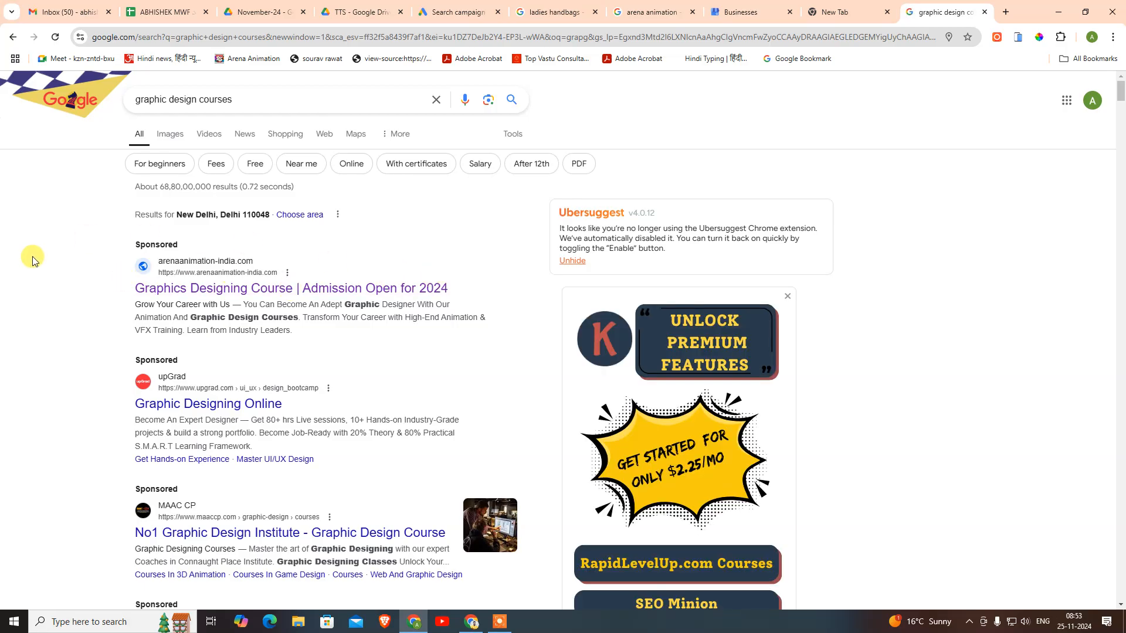
pyautogui.scroll(-4, 432, 305)
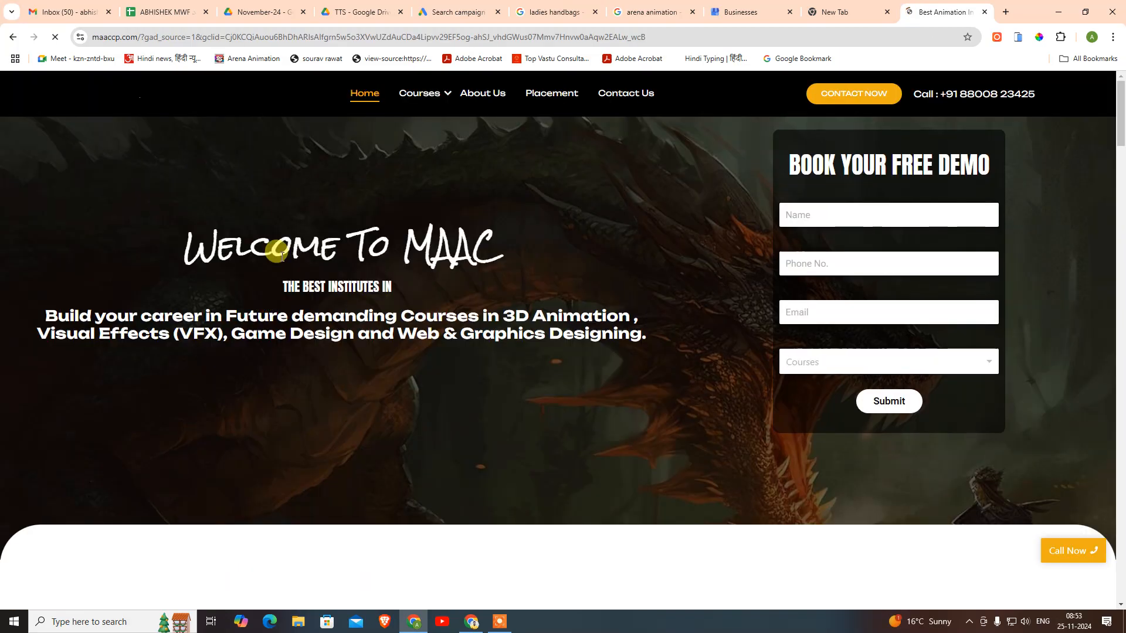
pyautogui.click(205, 36)
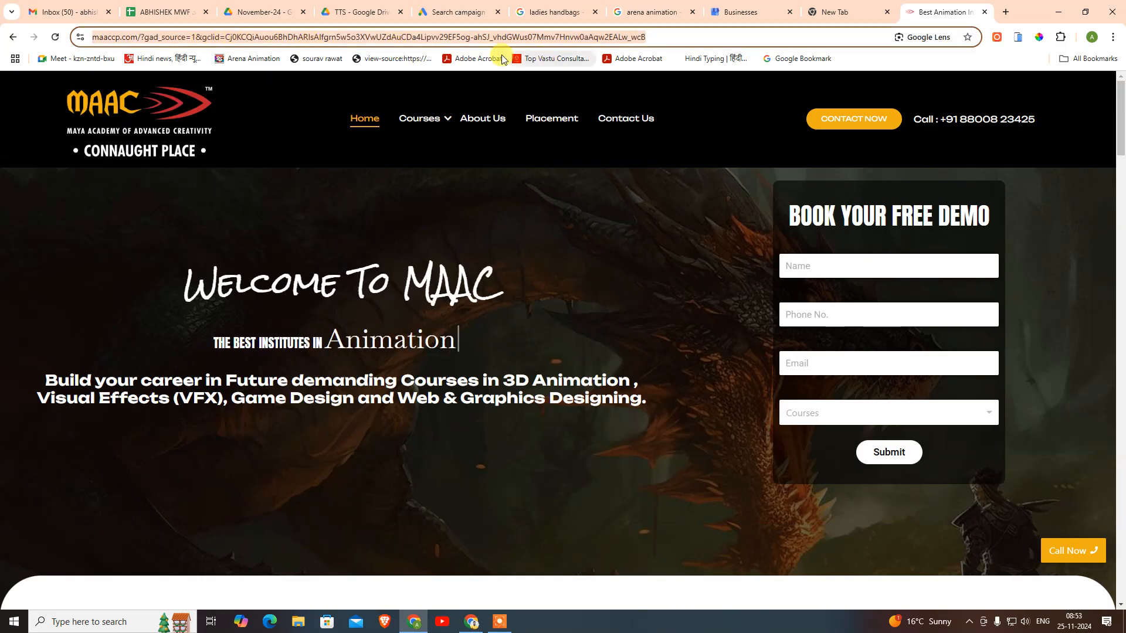
pyautogui.click(228, 36)
pyautogui.moveTo(254, 37); pyautogui.dragTo(676, 37)
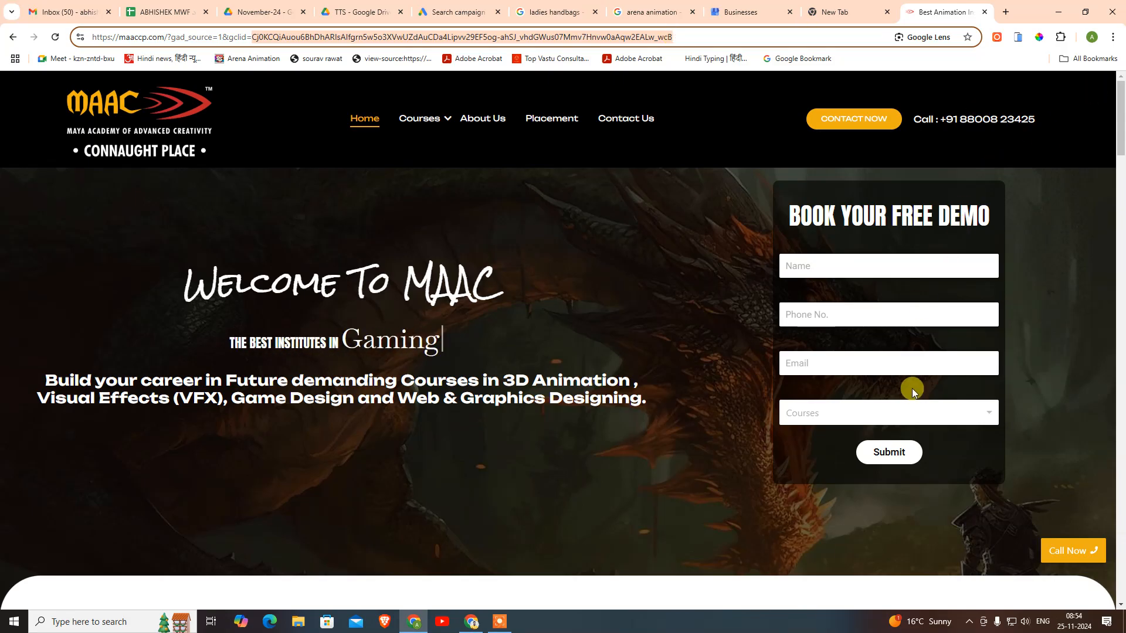
pyautogui.click(608, 42)
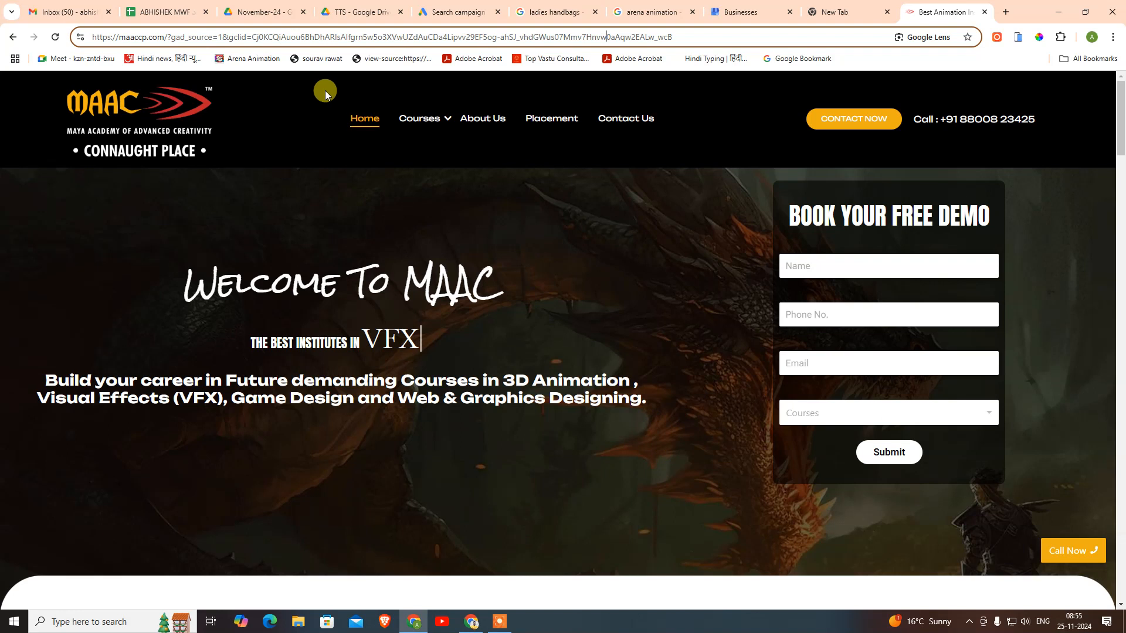
# - Mark the gclid value in the address and scroll through the maaccp.com courses section
pyautogui.moveTo(252, 37); pyautogui.dragTo(685, 31)
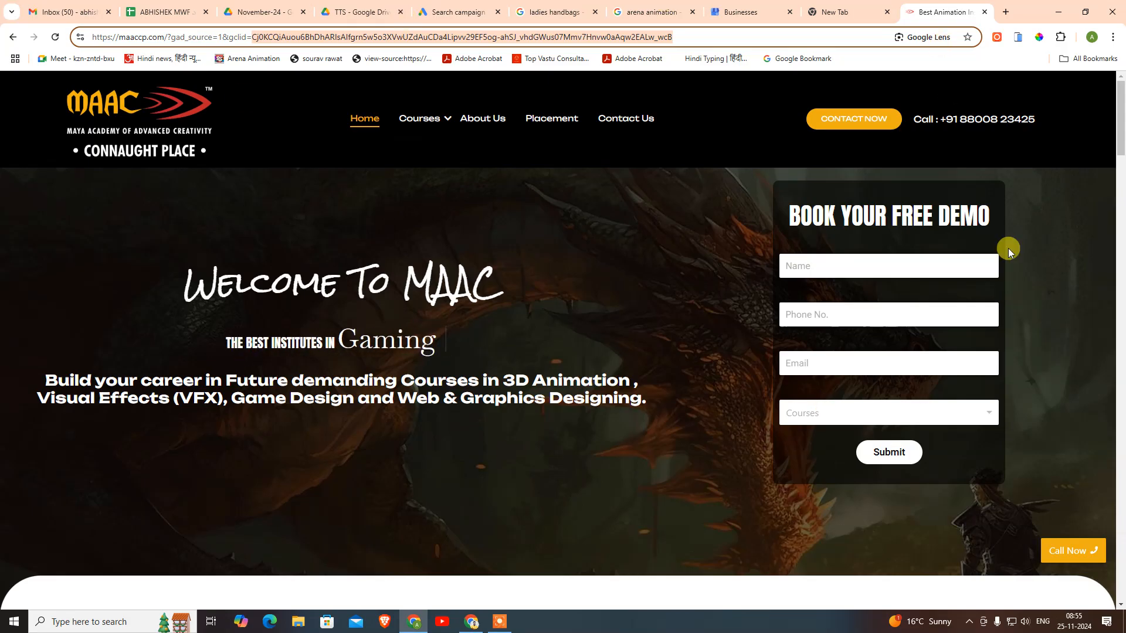
pyautogui.scroll(-10, 616, 302)
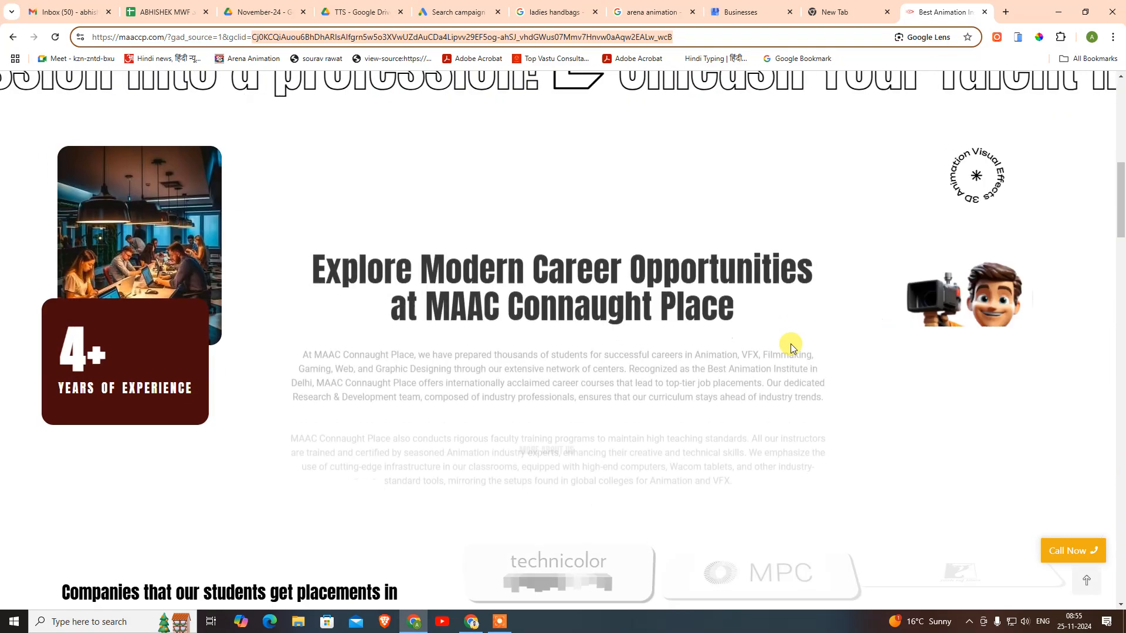
pyautogui.scroll(-11, 812, 322)
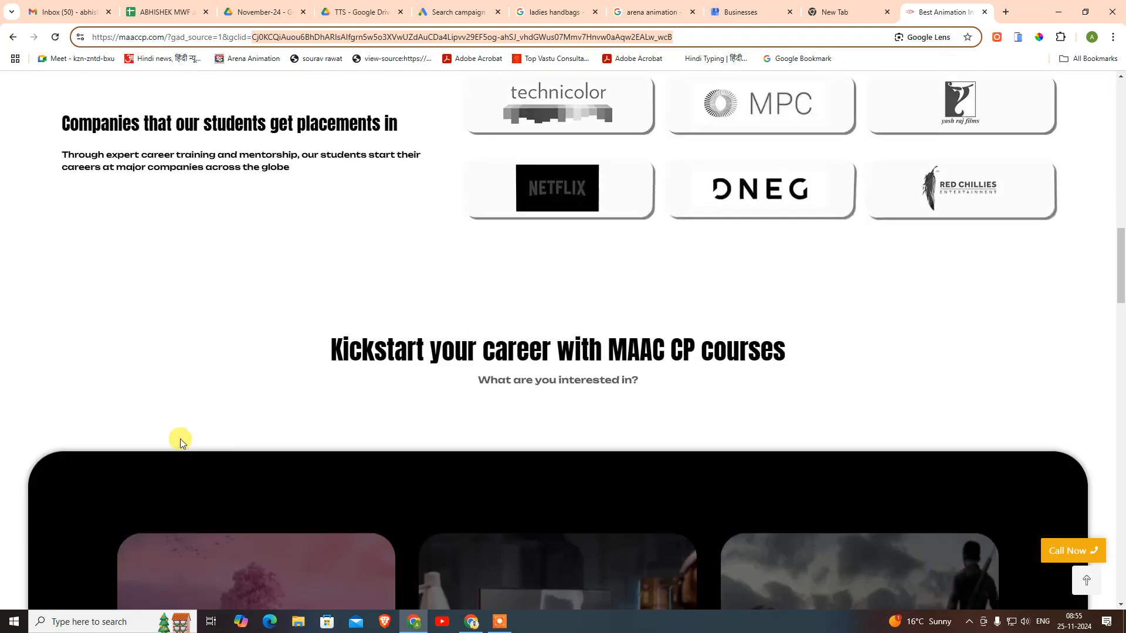
pyautogui.scroll(-12, 619, 369)
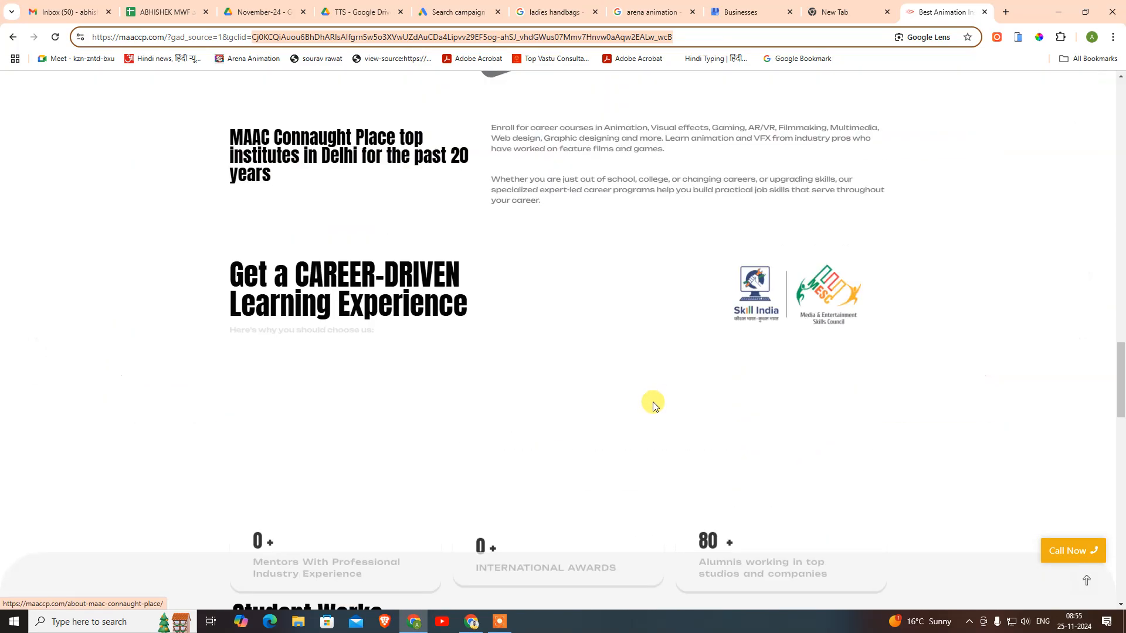
pyautogui.scroll(8, 503, 302)
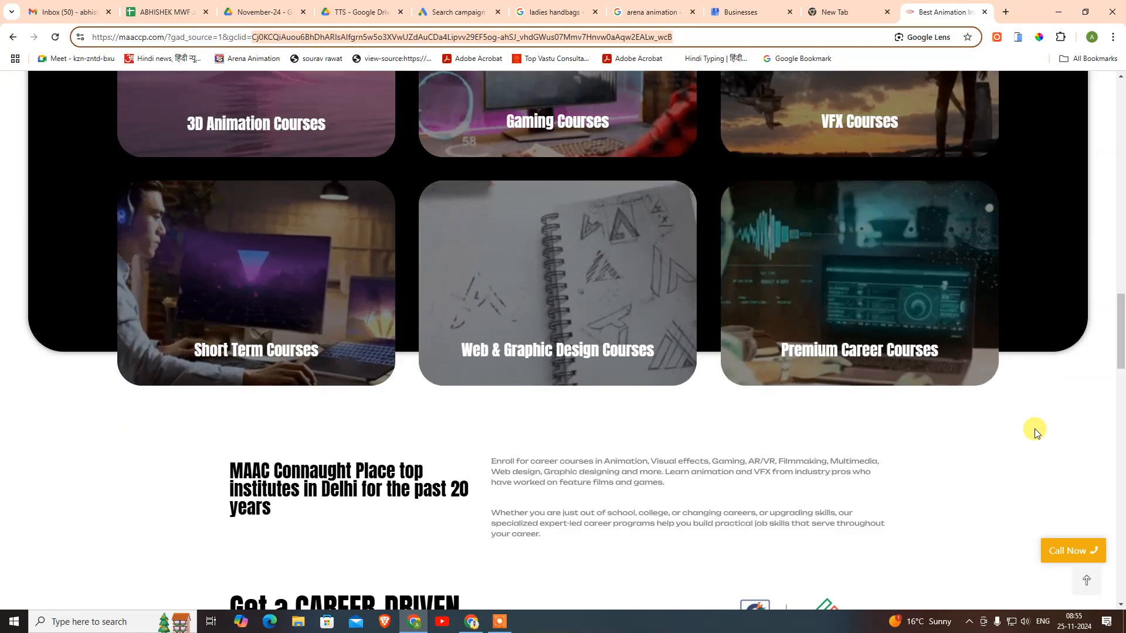
pyautogui.scroll(-15, 972, 463)
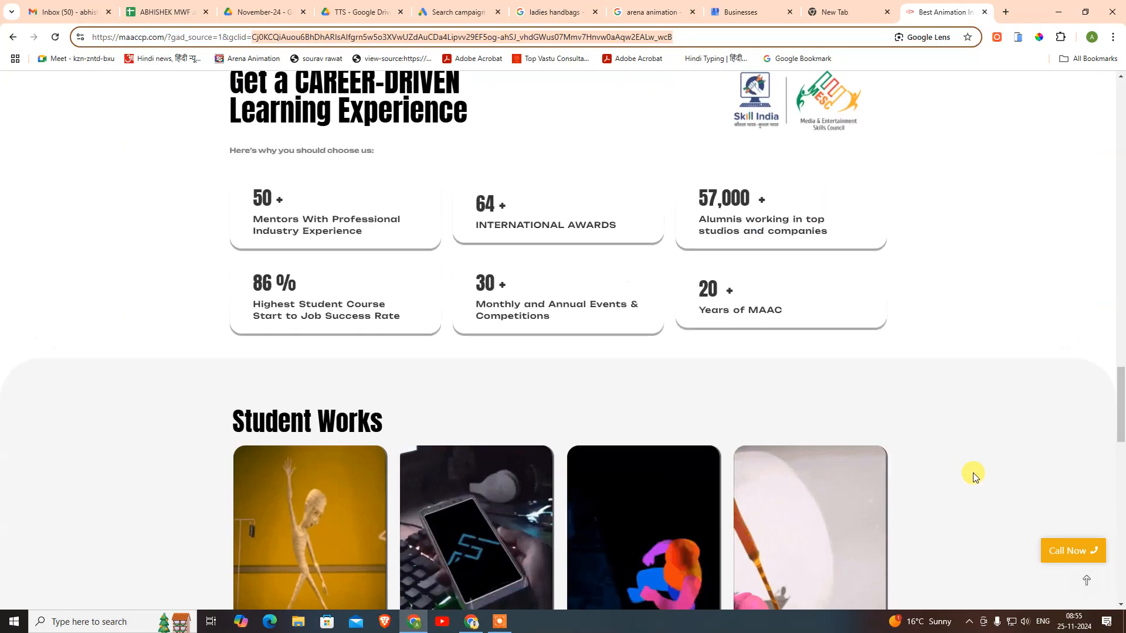
pyautogui.scroll(-10, 973, 463)
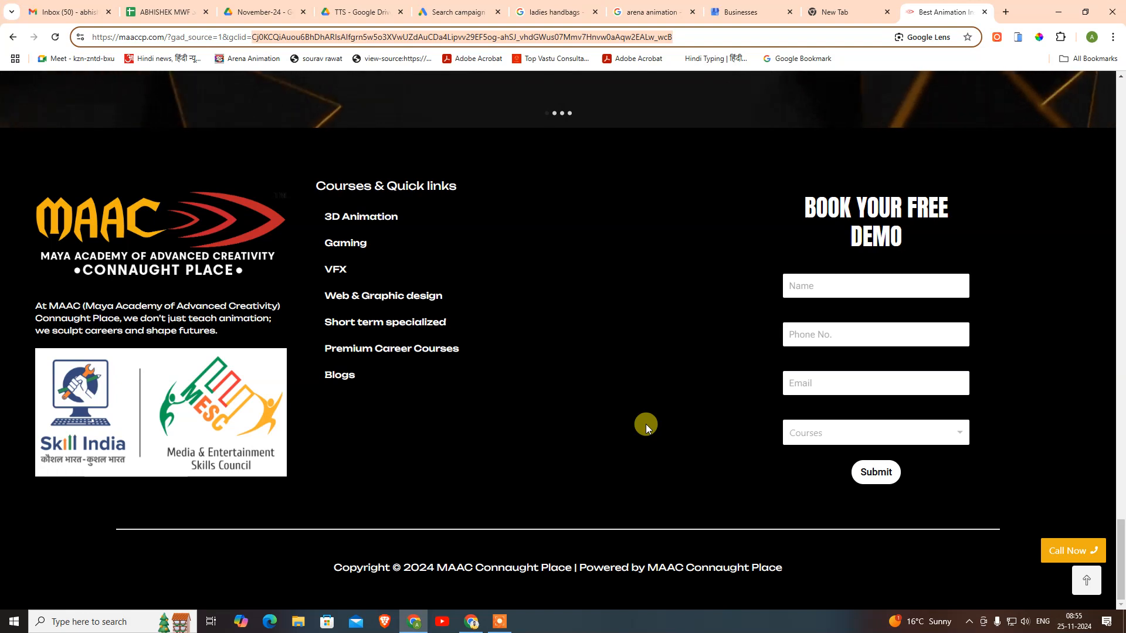
pyautogui.scroll(15, 645, 424)
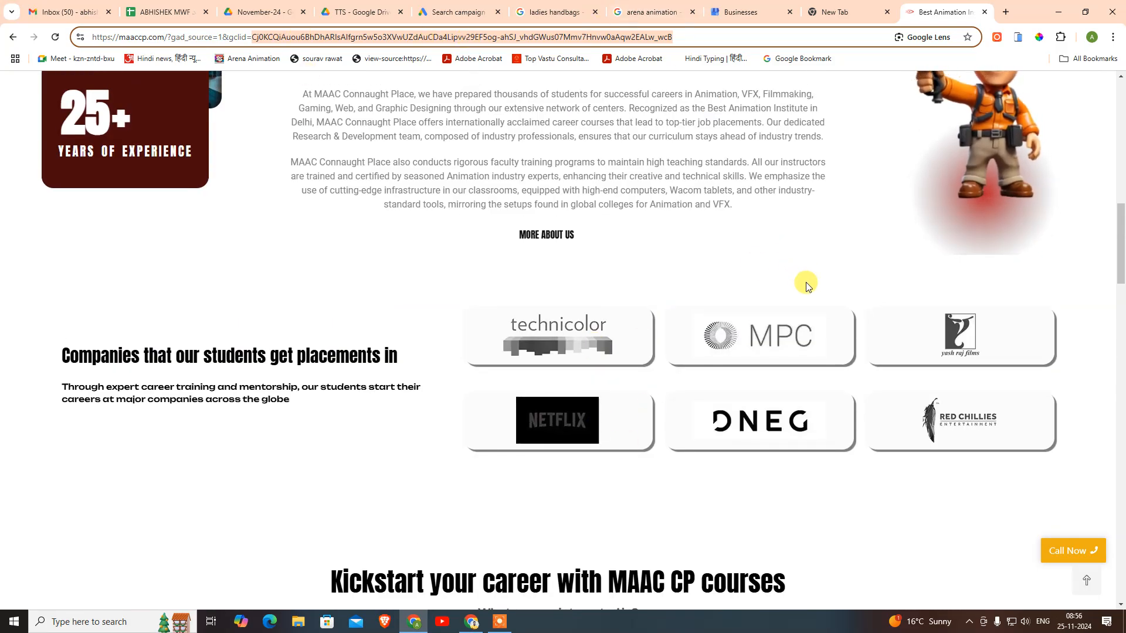
pyautogui.scroll(10, 806, 286)
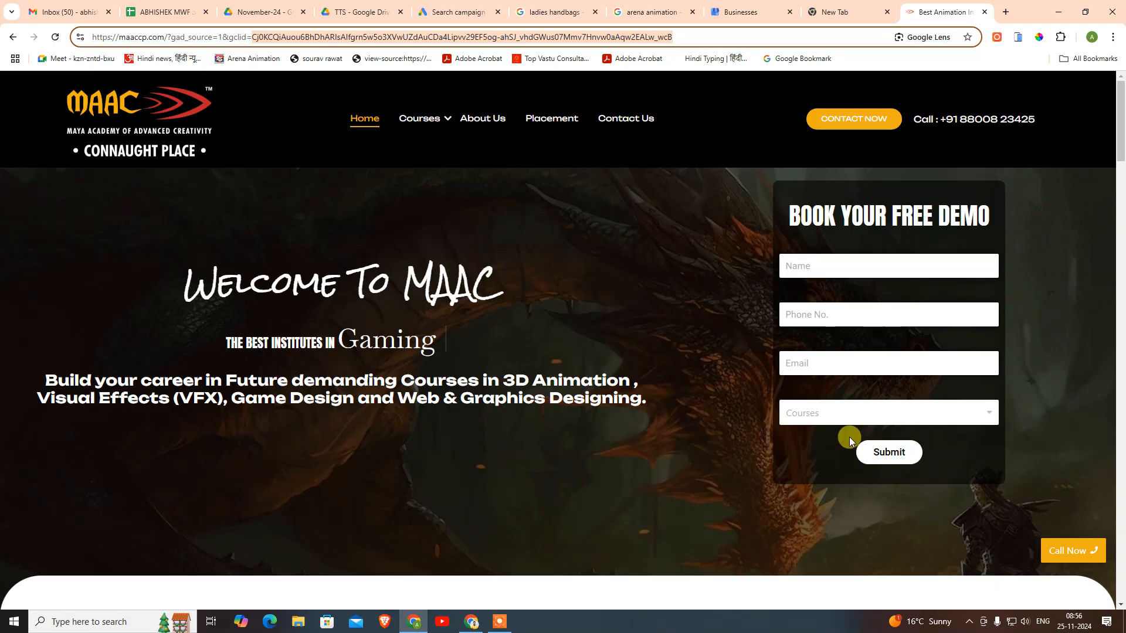
# - Scroll through the placements and demo form sections, then open a blank new tab
pyautogui.scroll(-5, 545, 516)
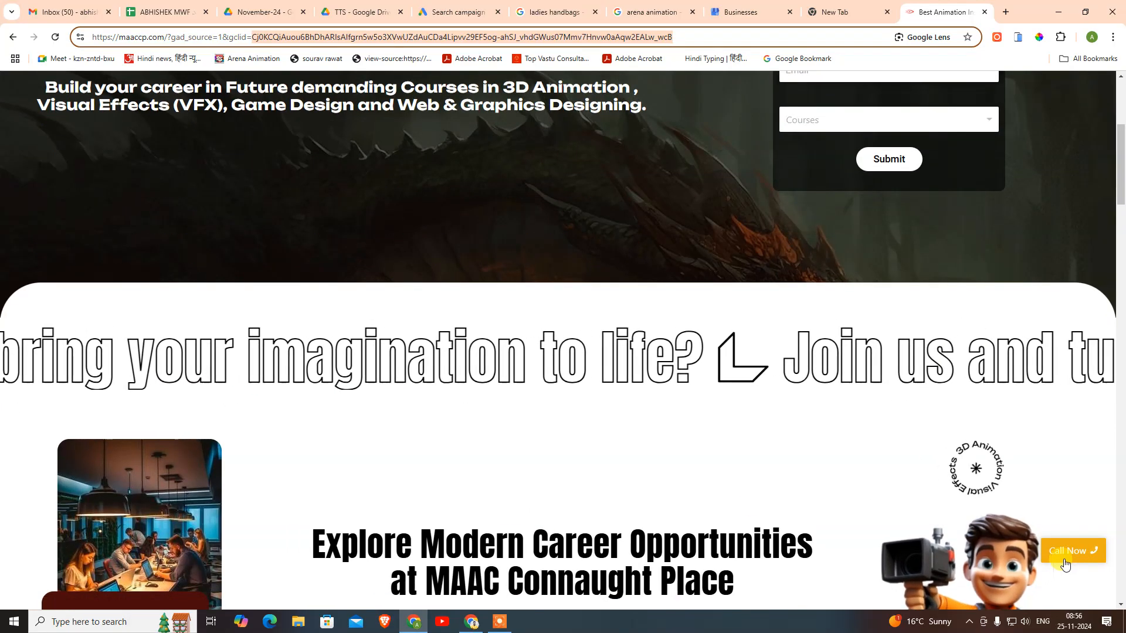
pyautogui.scroll(-10, 467, 336)
pyautogui.scroll(3, 468, 337)
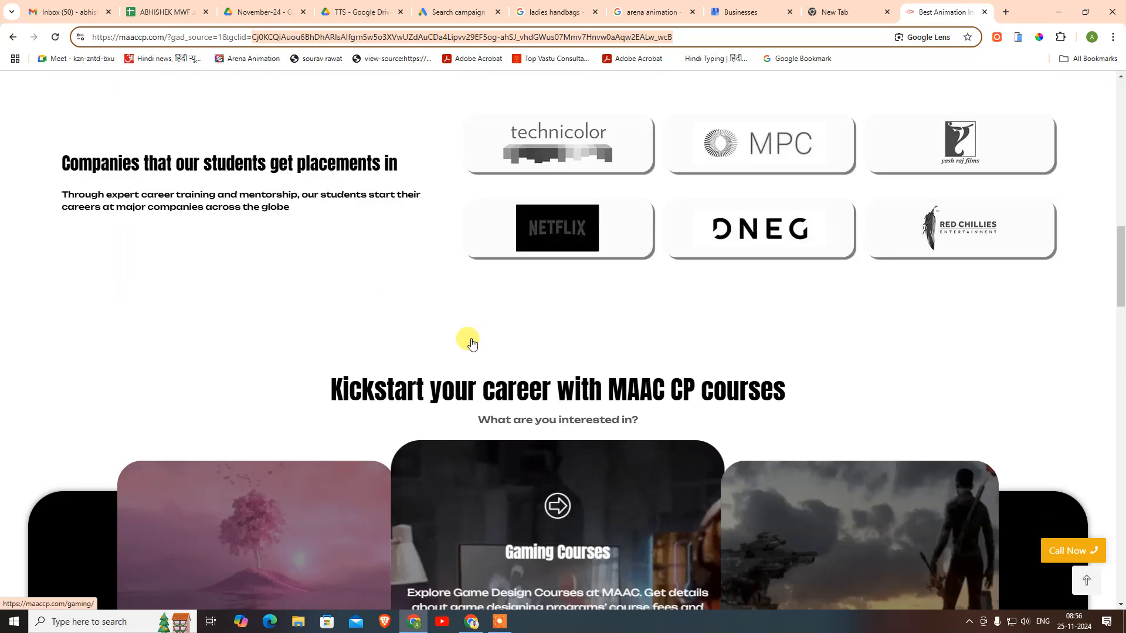
pyautogui.scroll(-4, 519, 369)
pyautogui.scroll(-3, 518, 368)
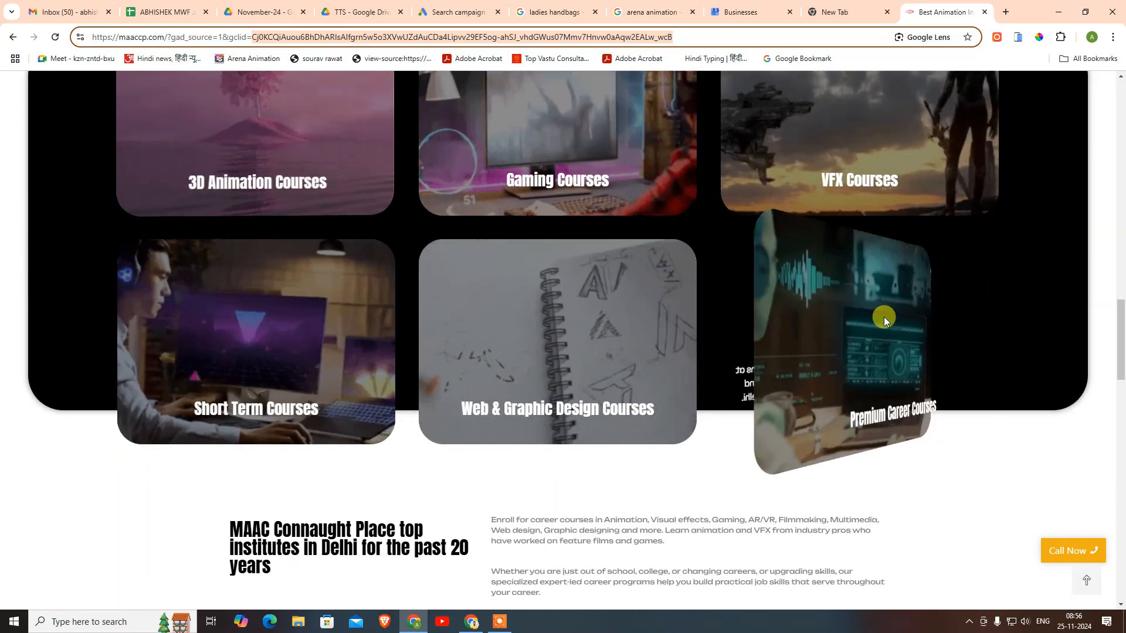
pyautogui.scroll(-11, 885, 322)
pyautogui.scroll(-12, 368, 403)
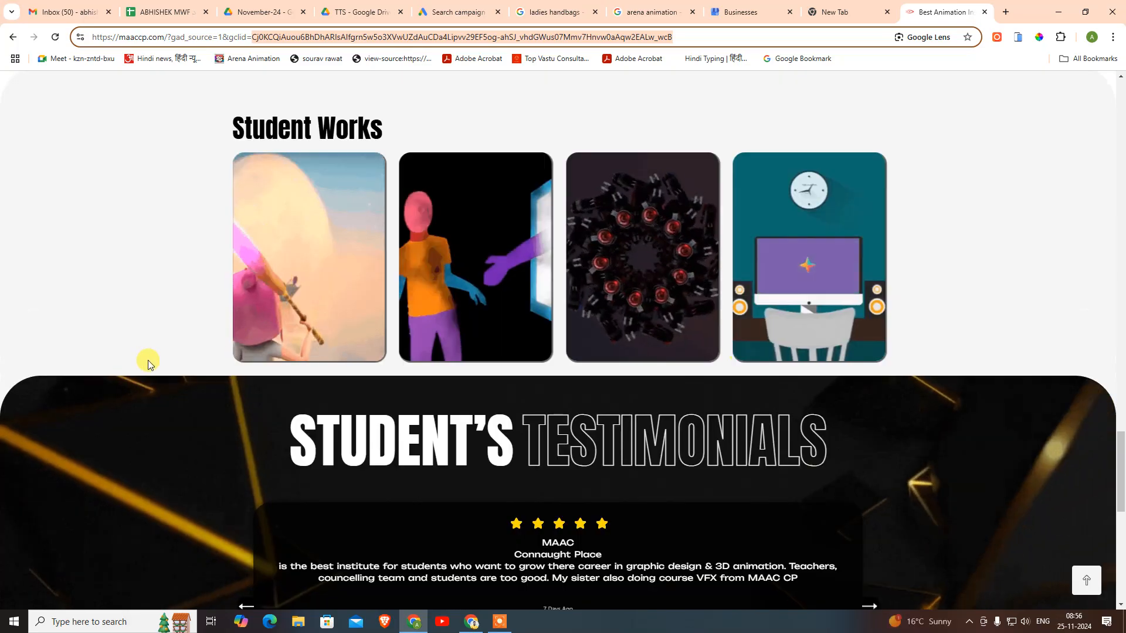
pyautogui.scroll(-3, 326, 289)
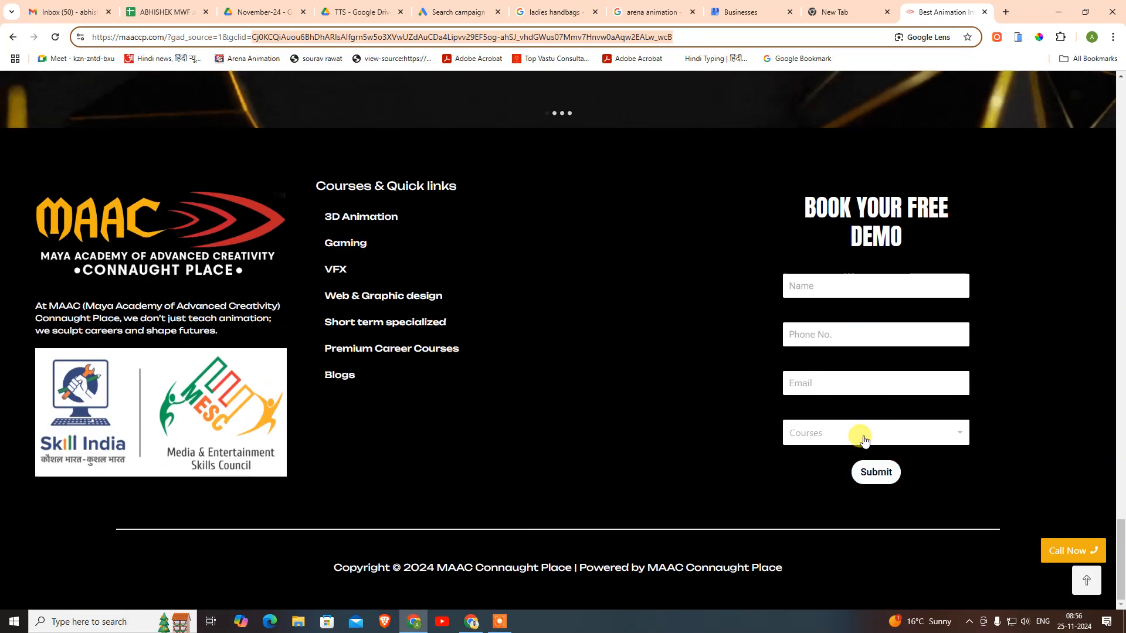
pyautogui.scroll(6, 865, 416)
pyautogui.scroll(20, 865, 414)
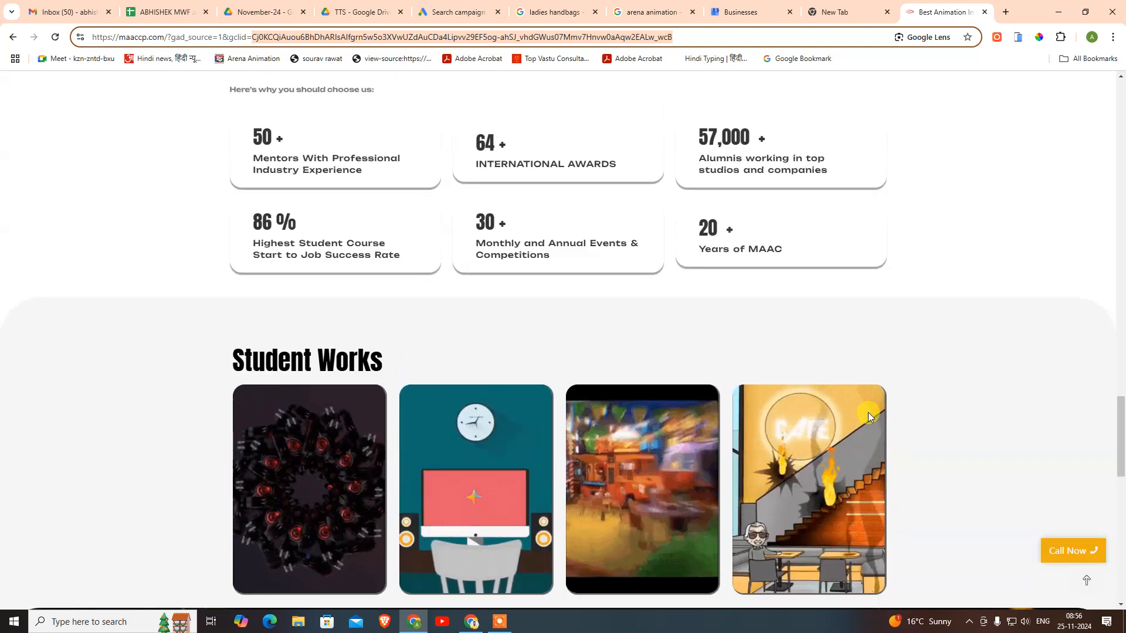
pyautogui.scroll(2, 868, 411)
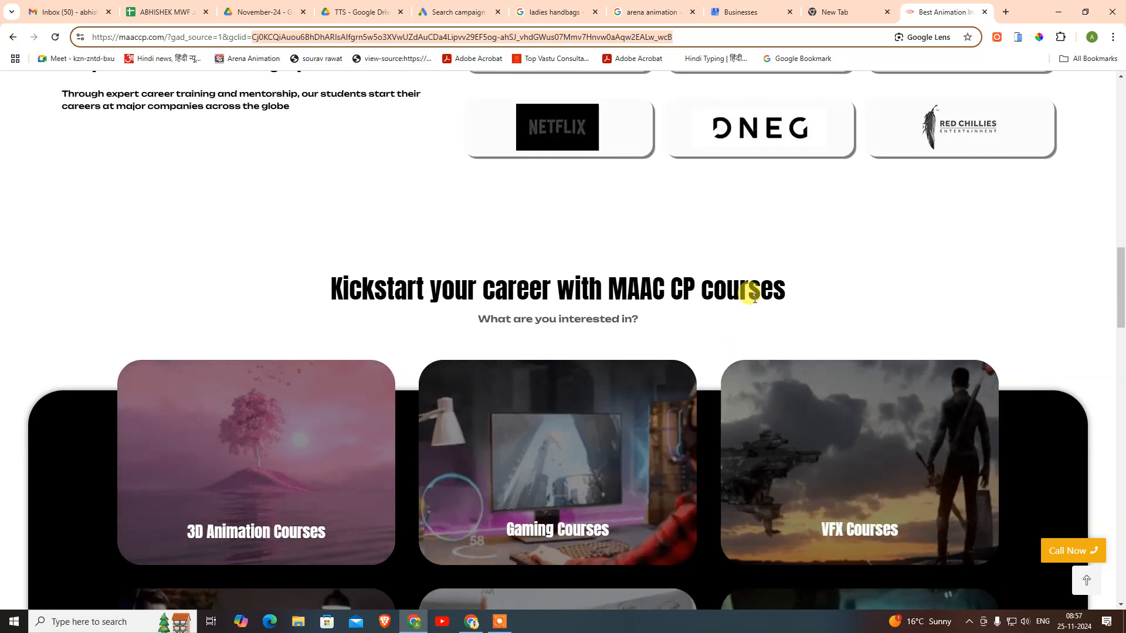
pyautogui.scroll(8, 754, 296)
pyautogui.scroll(8, 749, 295)
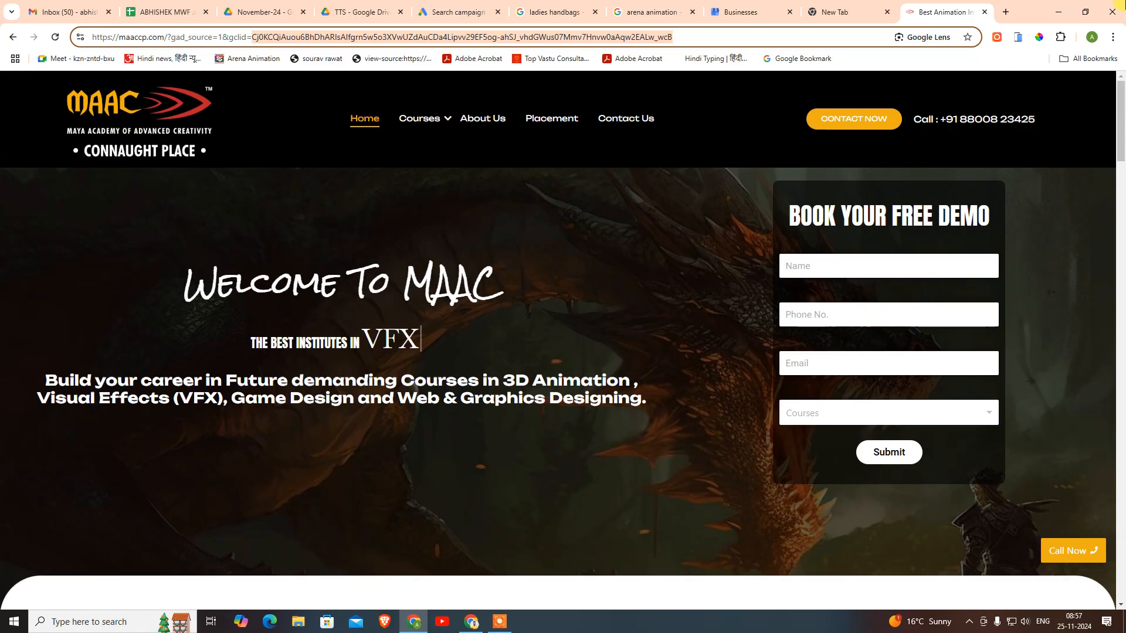
pyautogui.click(1007, 12)
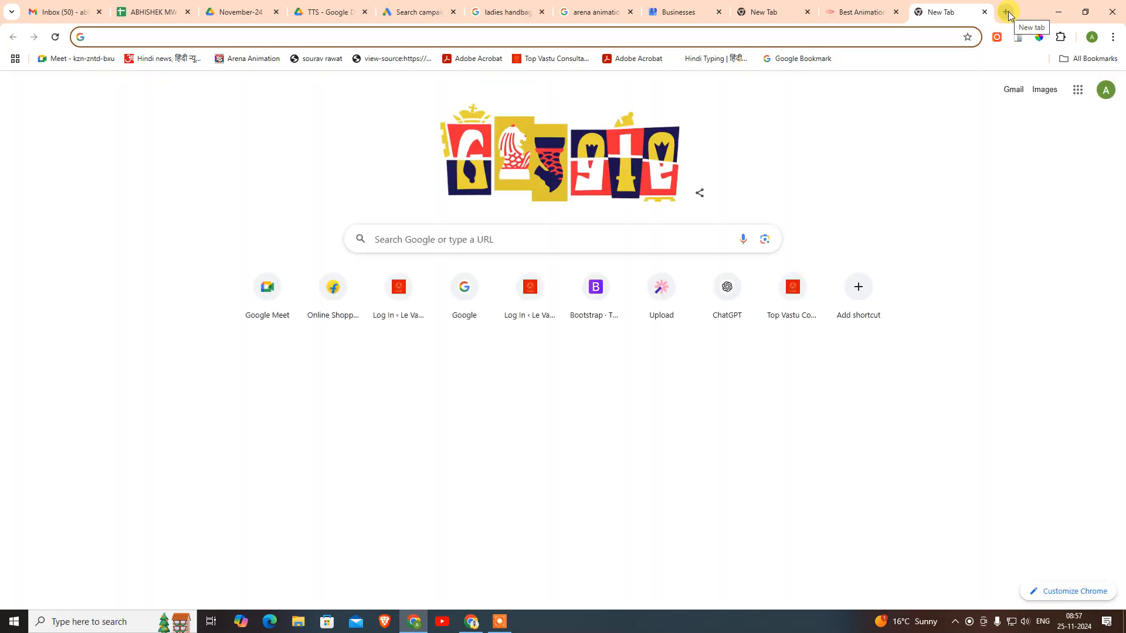
# - Go to the Arena Animation site and open Courses > AVG > Animation-VFX Prime
pyautogui.write('arena-multimedia.com')
pyautogui.press('Return')
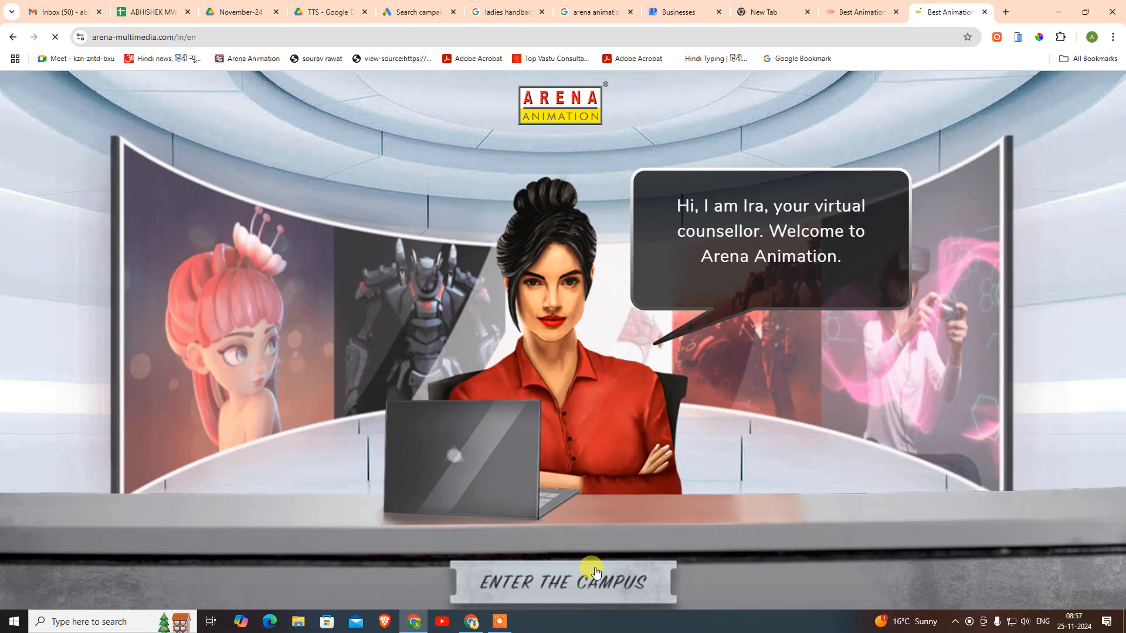
pyautogui.click(624, 559)
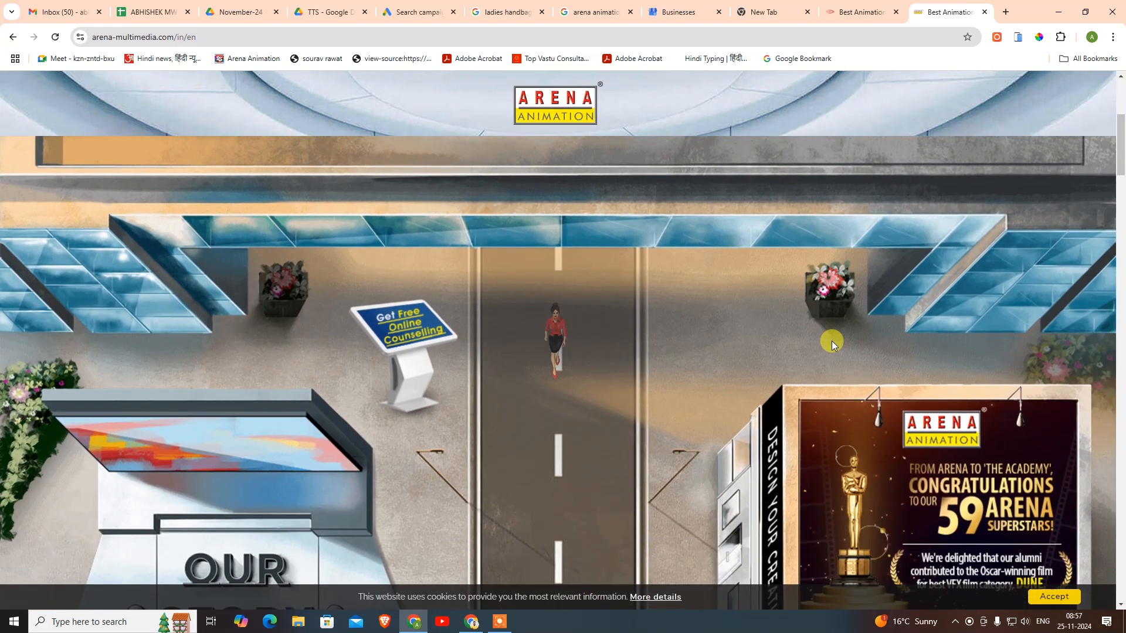
pyautogui.click(857, 375)
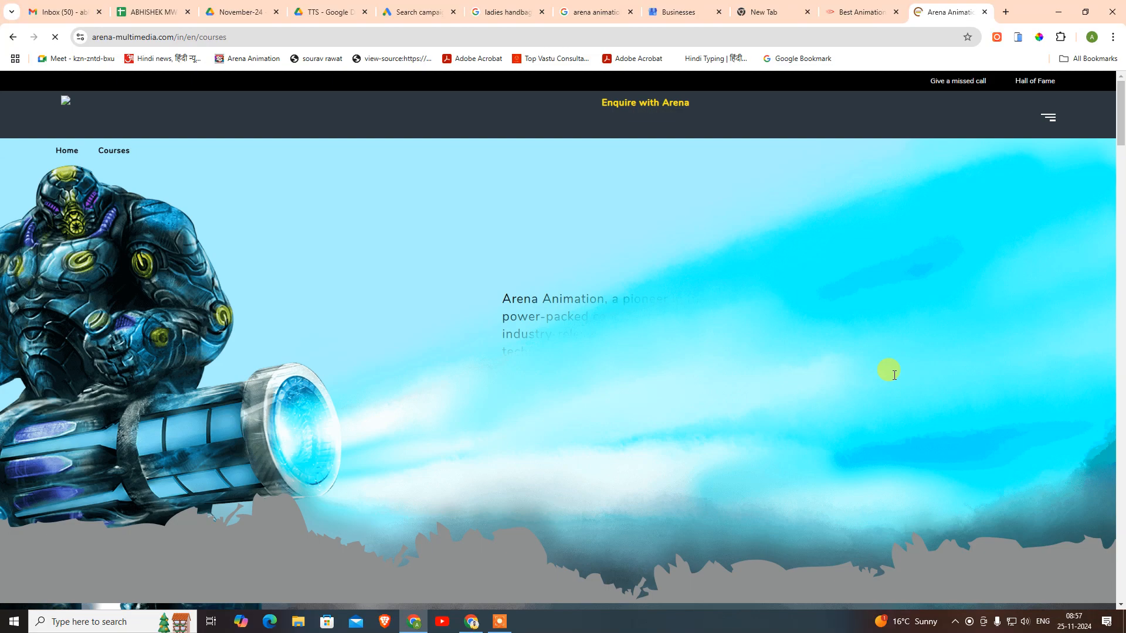
pyautogui.scroll(-10, 624, 318)
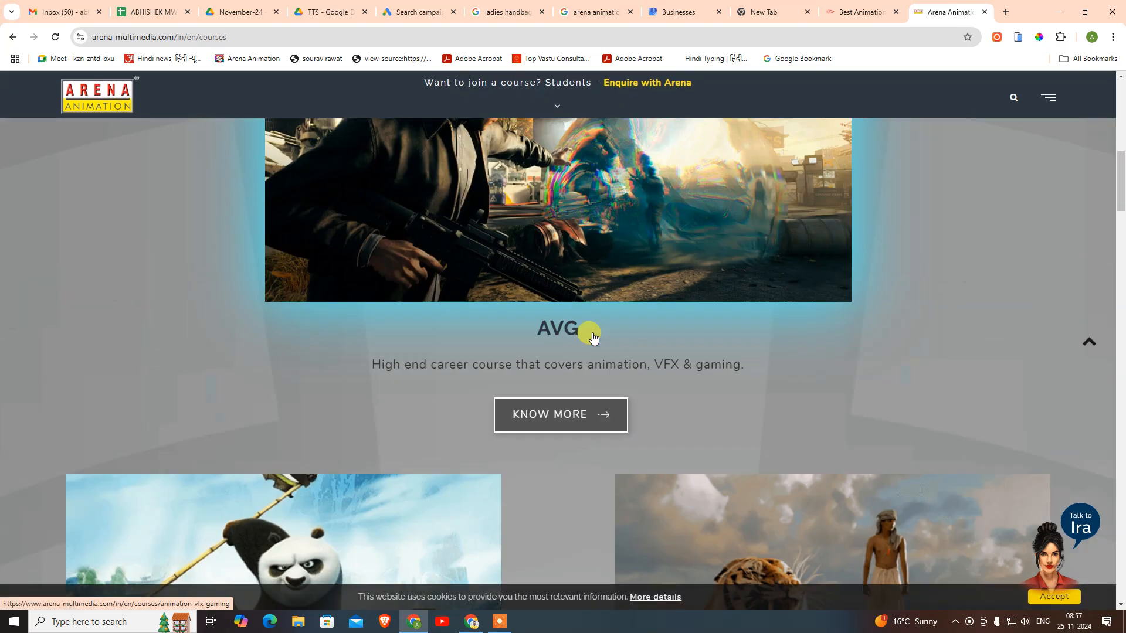
pyautogui.click(524, 189)
pyautogui.scroll(-12, 557, 352)
pyautogui.click(458, 347)
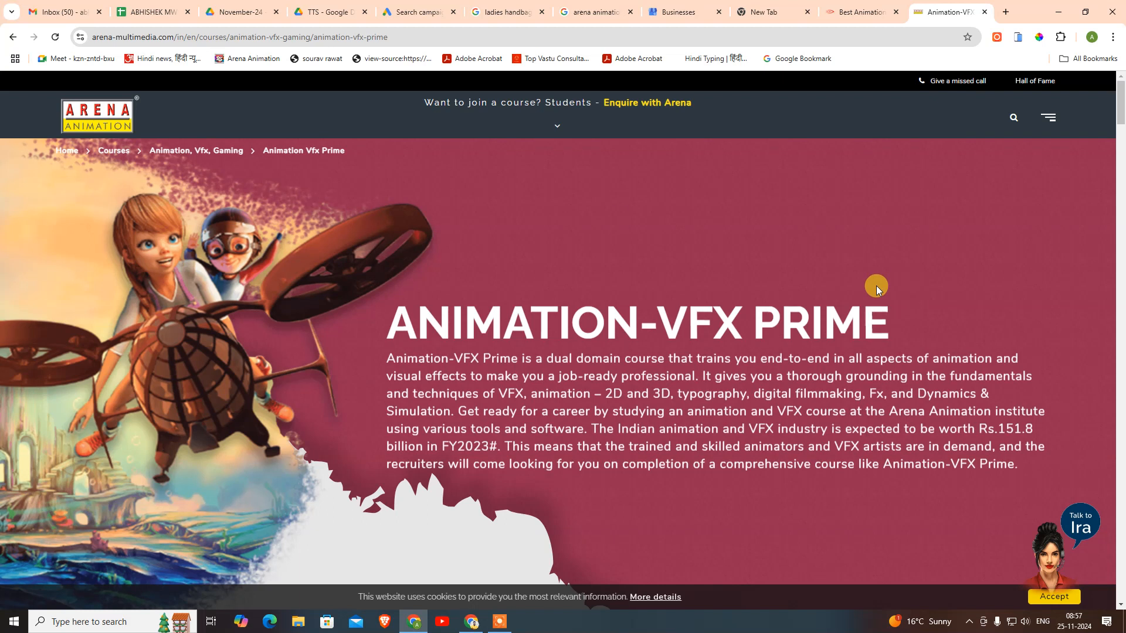
pyautogui.click(557, 126)
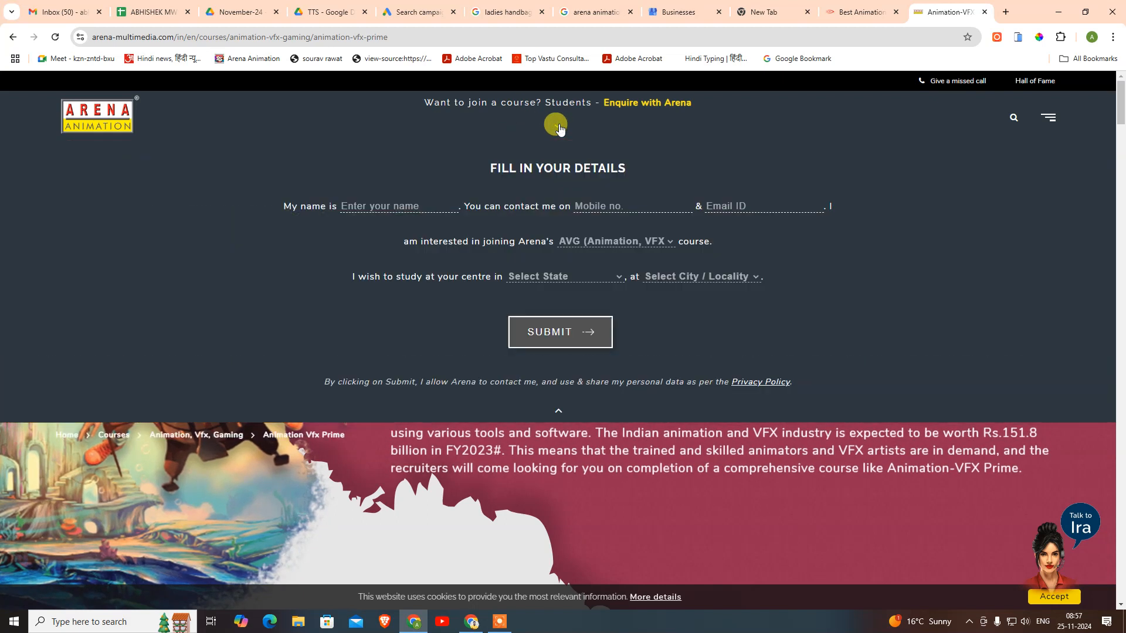
pyautogui.click(558, 410)
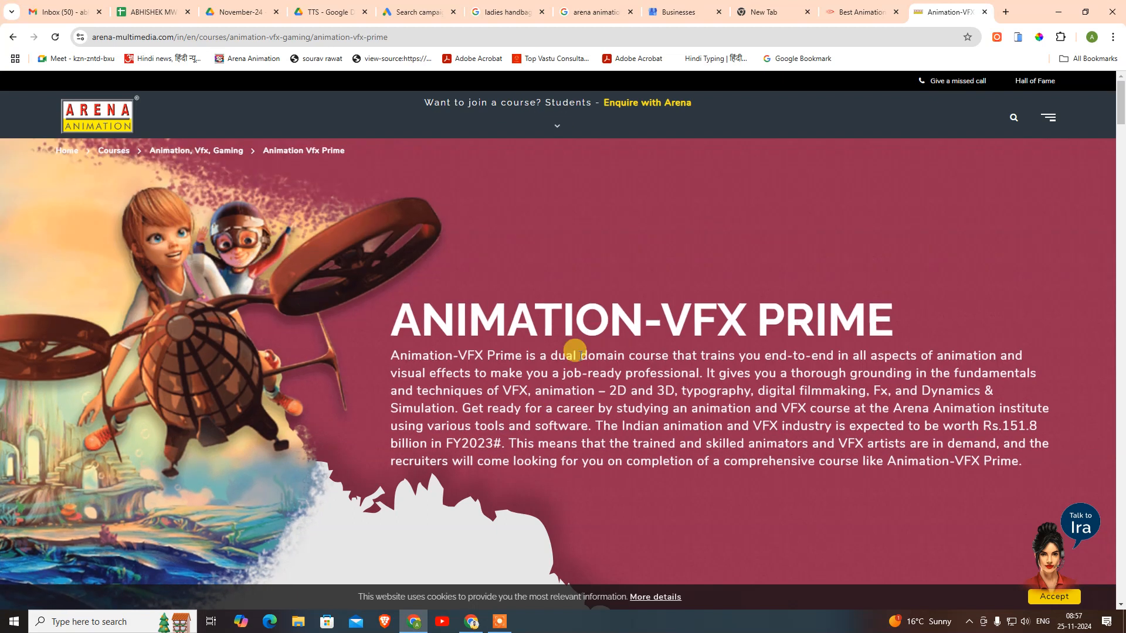
pyautogui.scroll(-4, 405, 363)
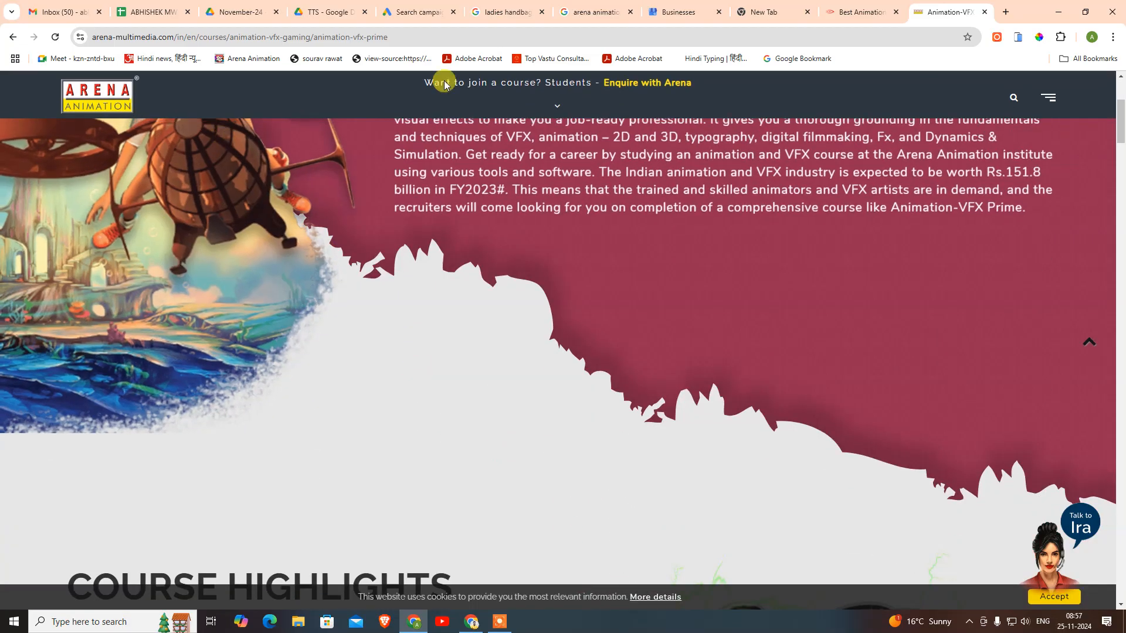
pyautogui.scroll(-1, 663, 353)
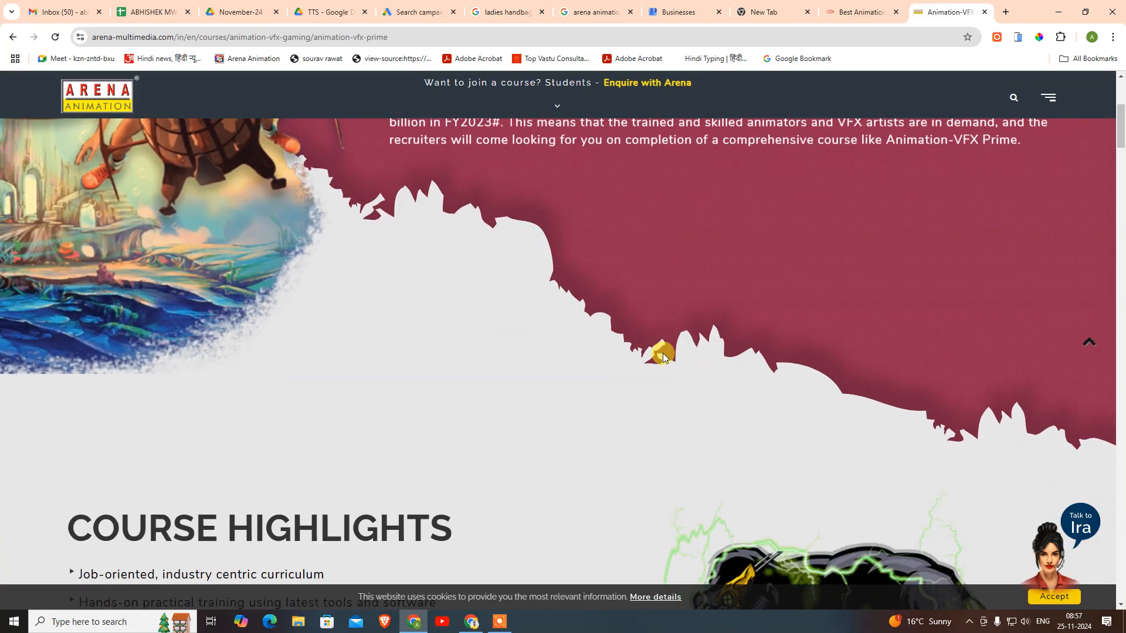
pyautogui.scroll(-6, 662, 353)
pyautogui.scroll(1, 181, 350)
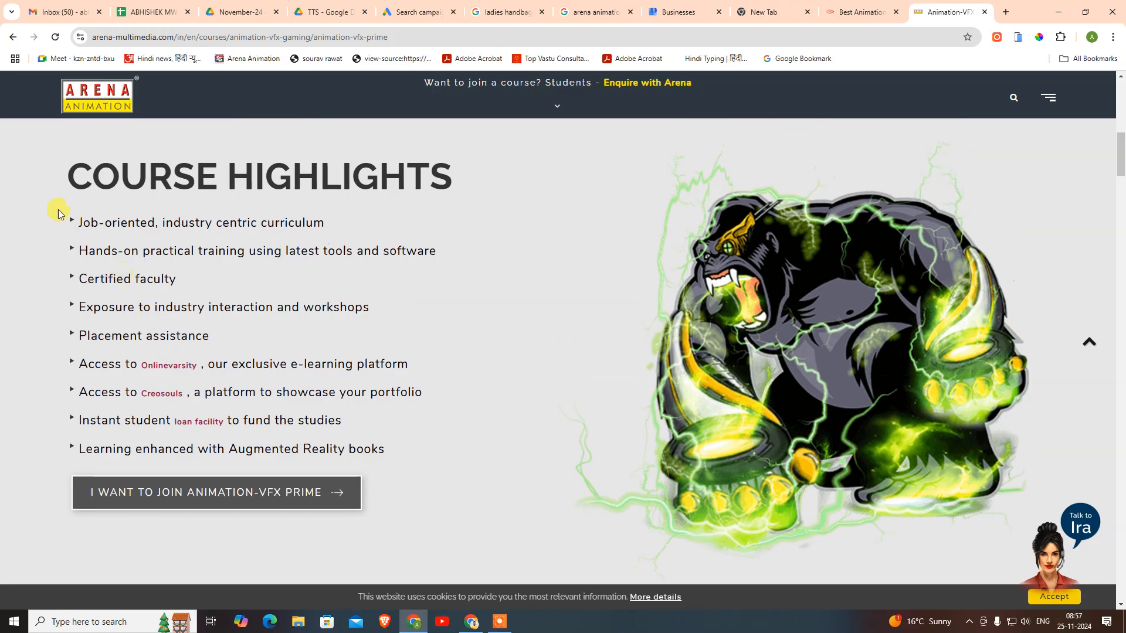
pyautogui.moveTo(48, 211); pyautogui.dragTo(303, 487)
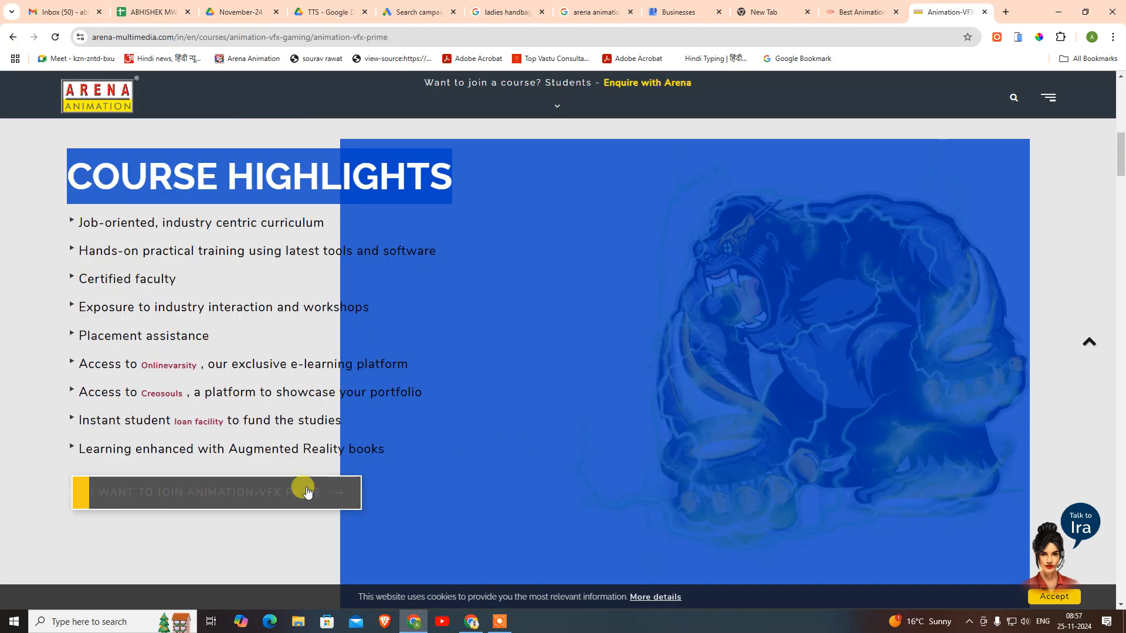
pyautogui.click(243, 543)
pyautogui.click(254, 504)
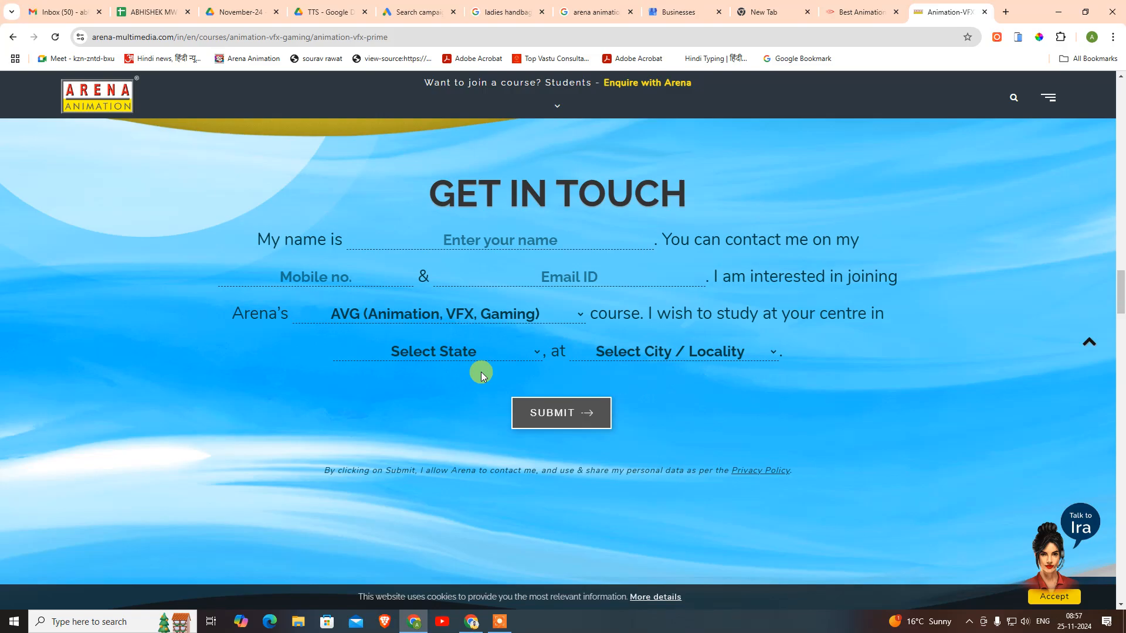
pyautogui.press('Home')
pyautogui.scroll(-15, 608, 407)
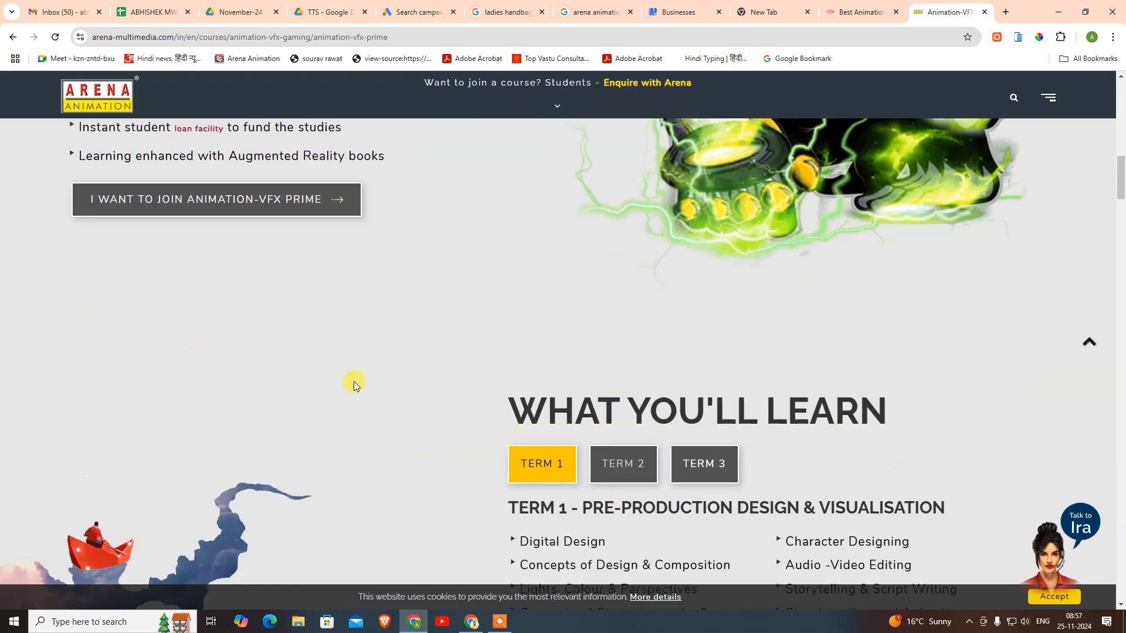
pyautogui.scroll(-5, 587, 399)
pyautogui.scroll(1, 758, 285)
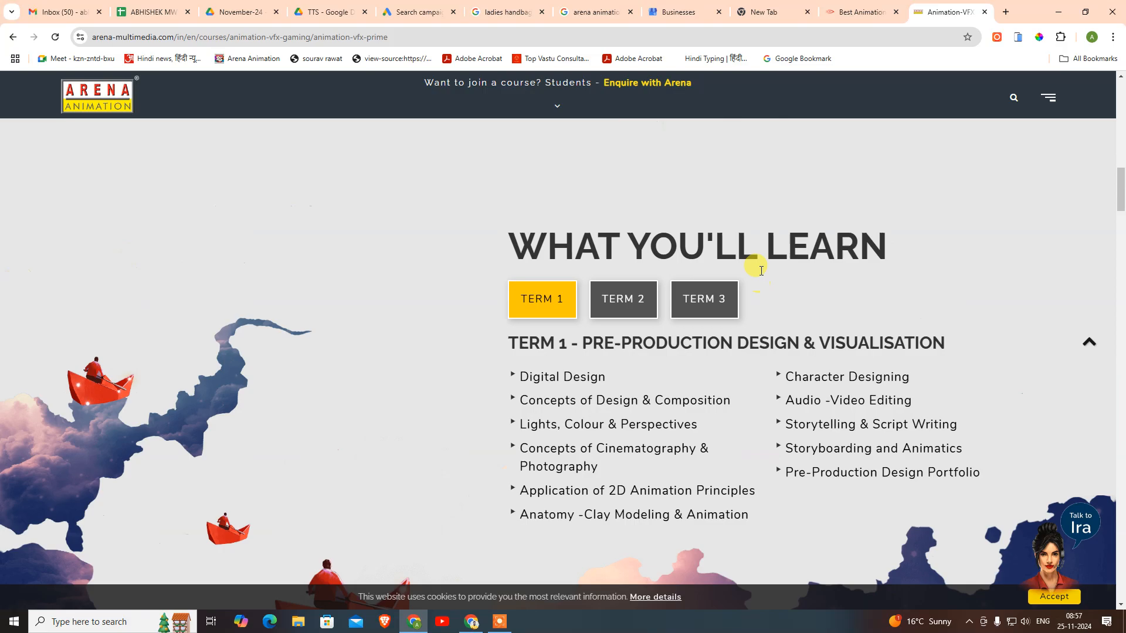
pyautogui.scroll(-10, 880, 345)
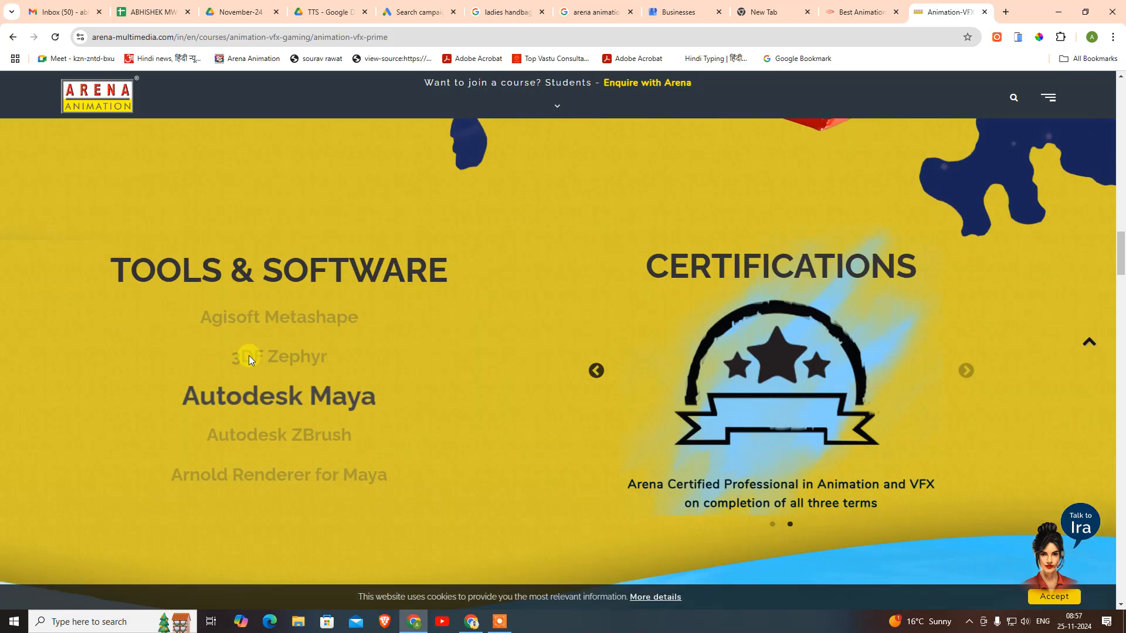
pyautogui.scroll(-4, 961, 317)
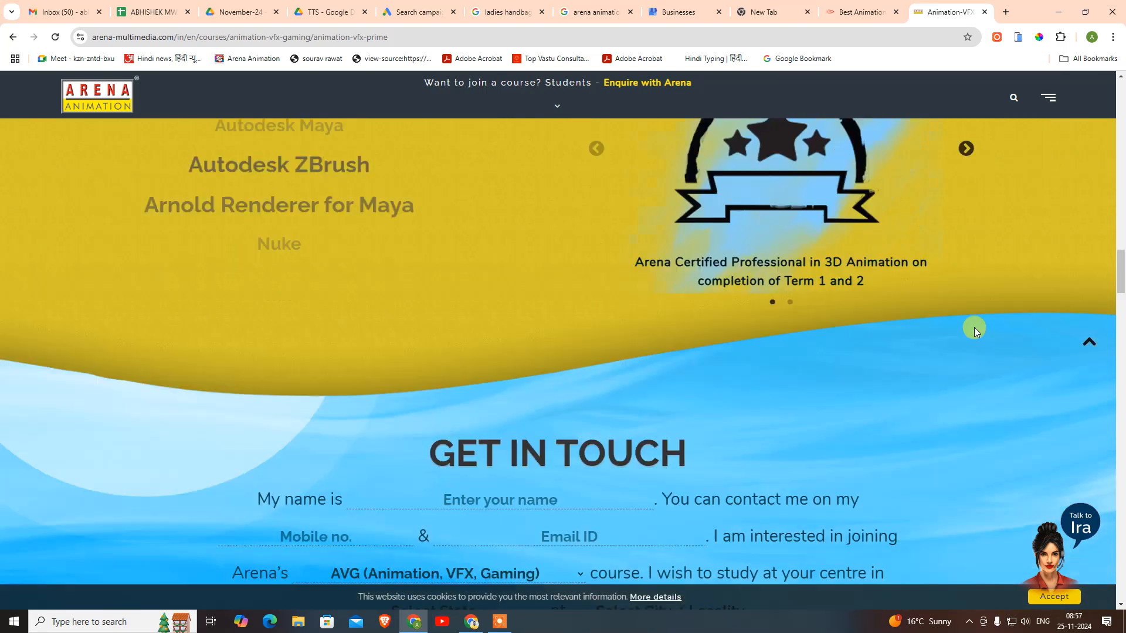
pyautogui.scroll(-2, 938, 335)
pyautogui.scroll(-5, 610, 311)
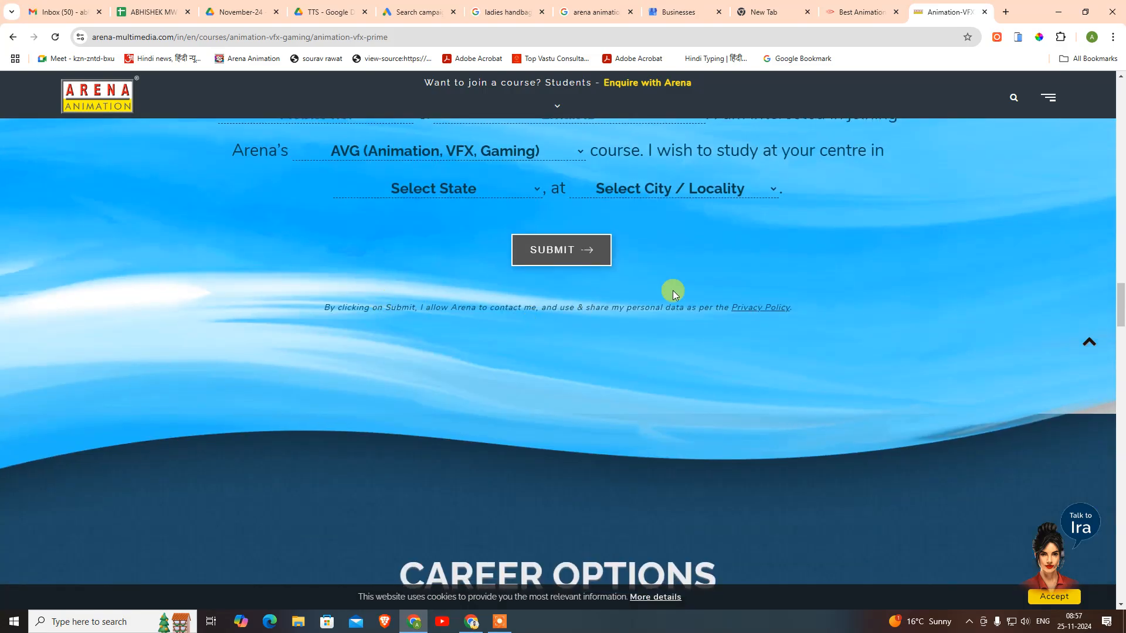
pyautogui.scroll(-6, 769, 297)
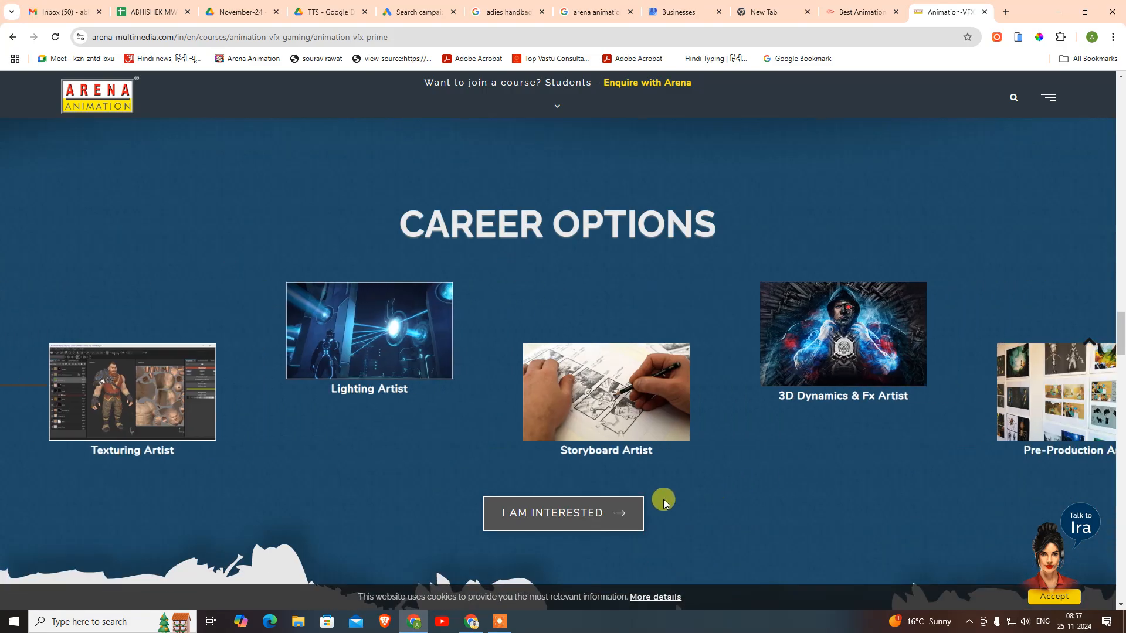
pyautogui.scroll(-8, 599, 520)
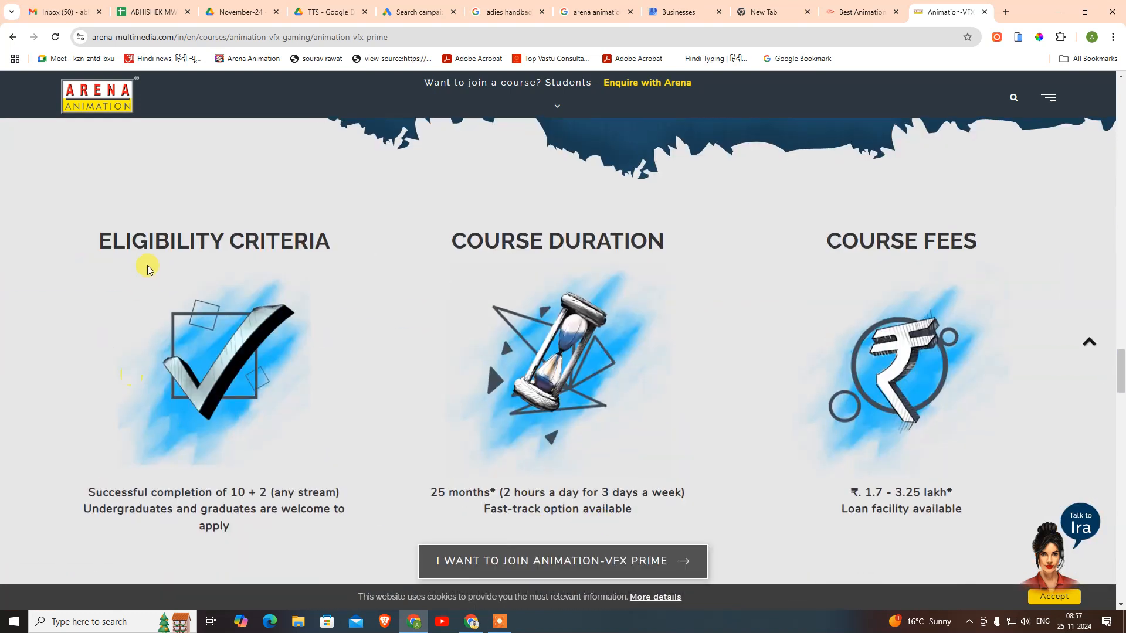
pyautogui.scroll(-3, 1063, 372)
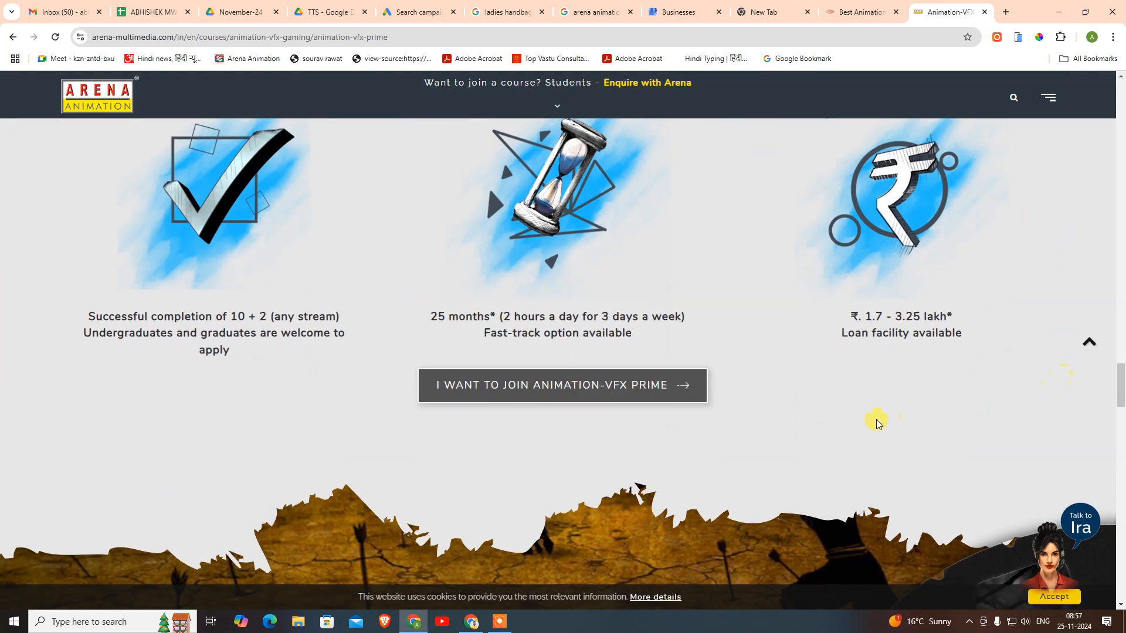
pyautogui.scroll(-6, 563, 384)
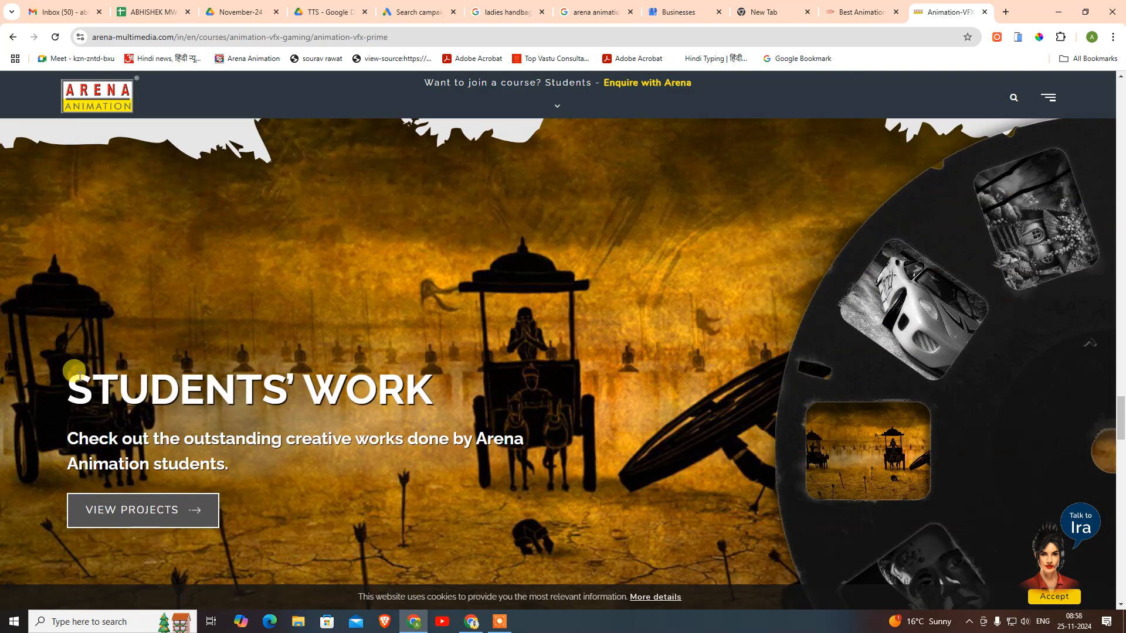
pyautogui.scroll(-14, 572, 438)
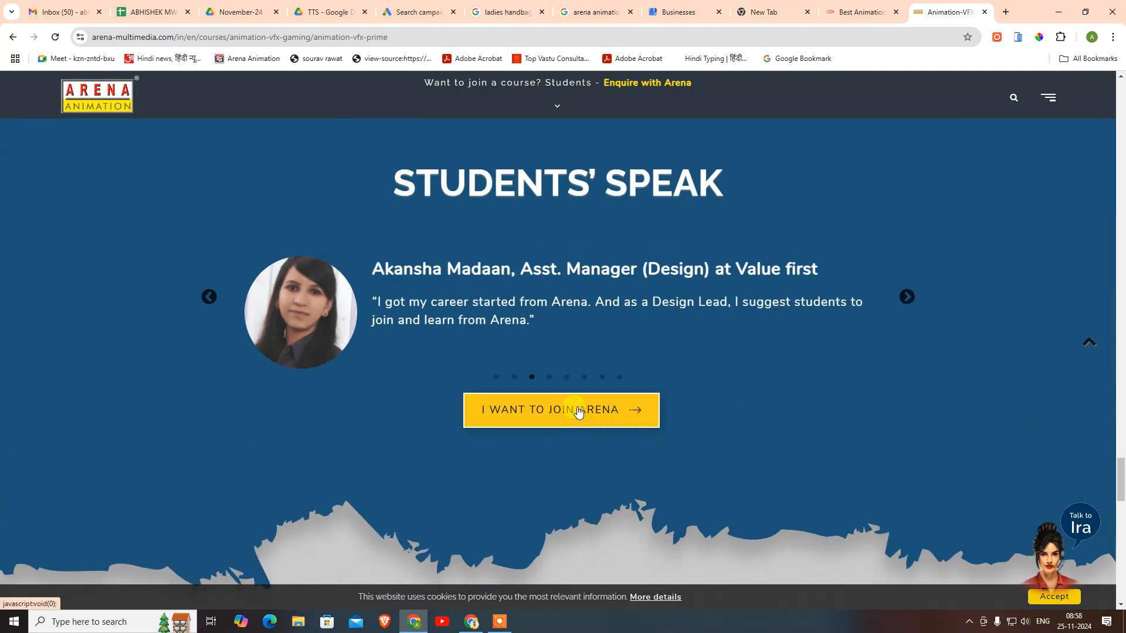
pyautogui.scroll(-14, 578, 412)
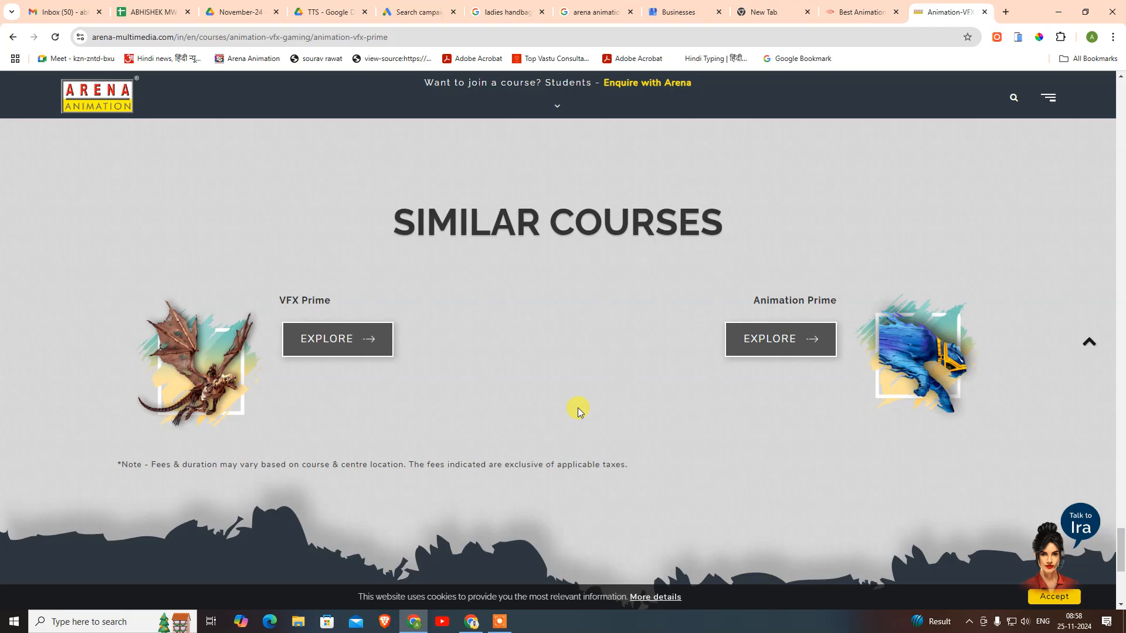
pyautogui.scroll(10, 656, 408)
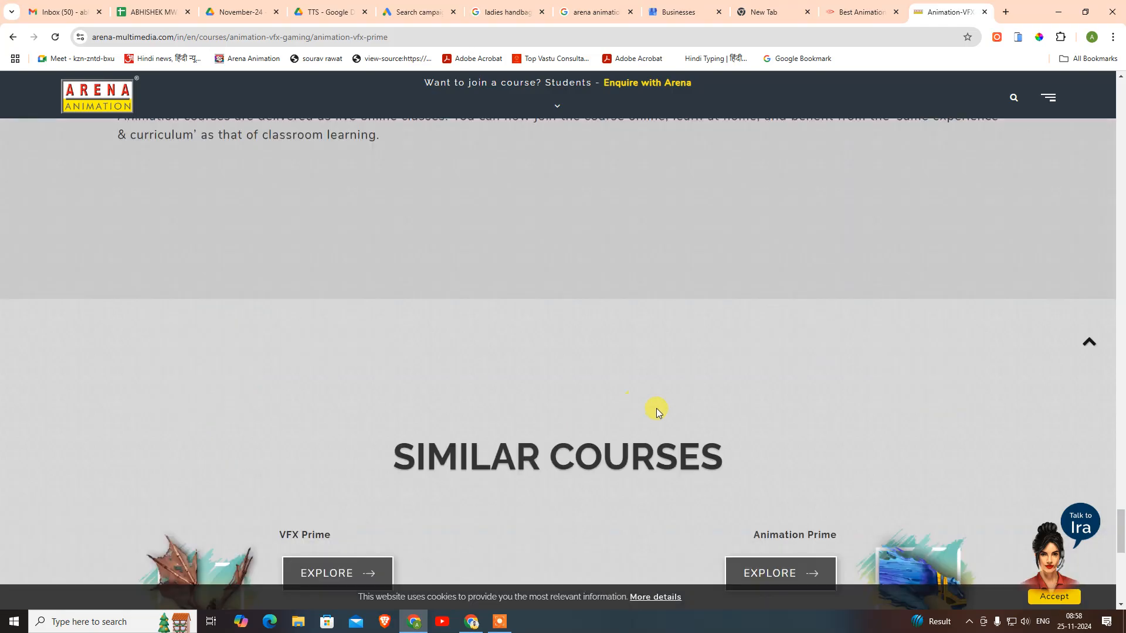
pyautogui.scroll(5, 662, 412)
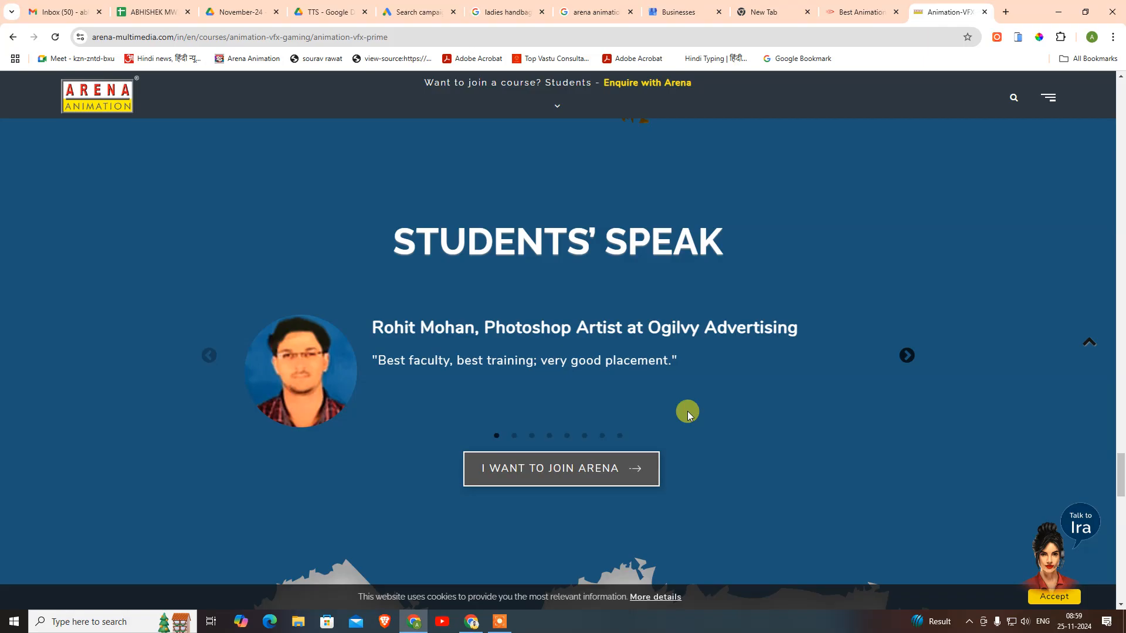
# - Return to the top of the Animation-VFX Prime page and scroll down through its content
pyautogui.press('Home')
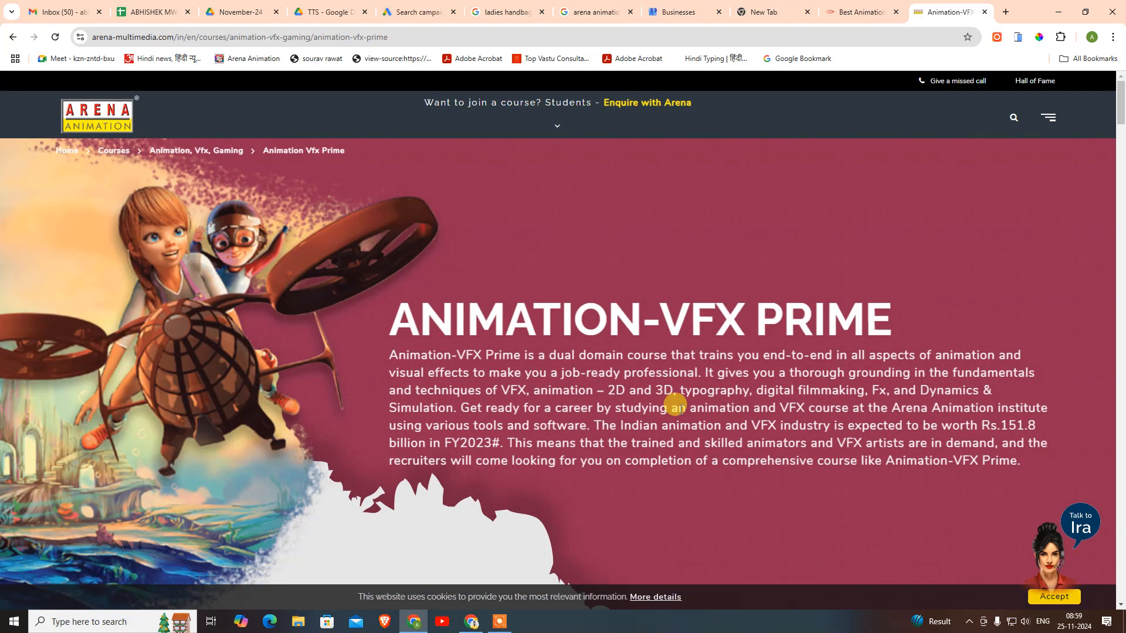
pyautogui.scroll(-12, 663, 398)
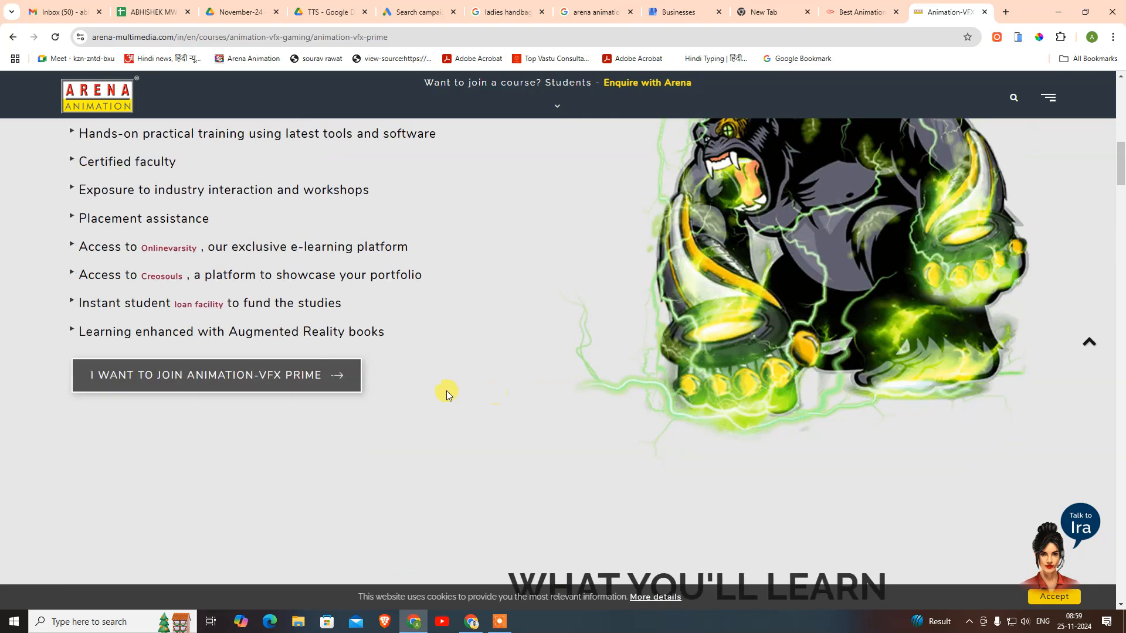
pyautogui.scroll(2, 120, 410)
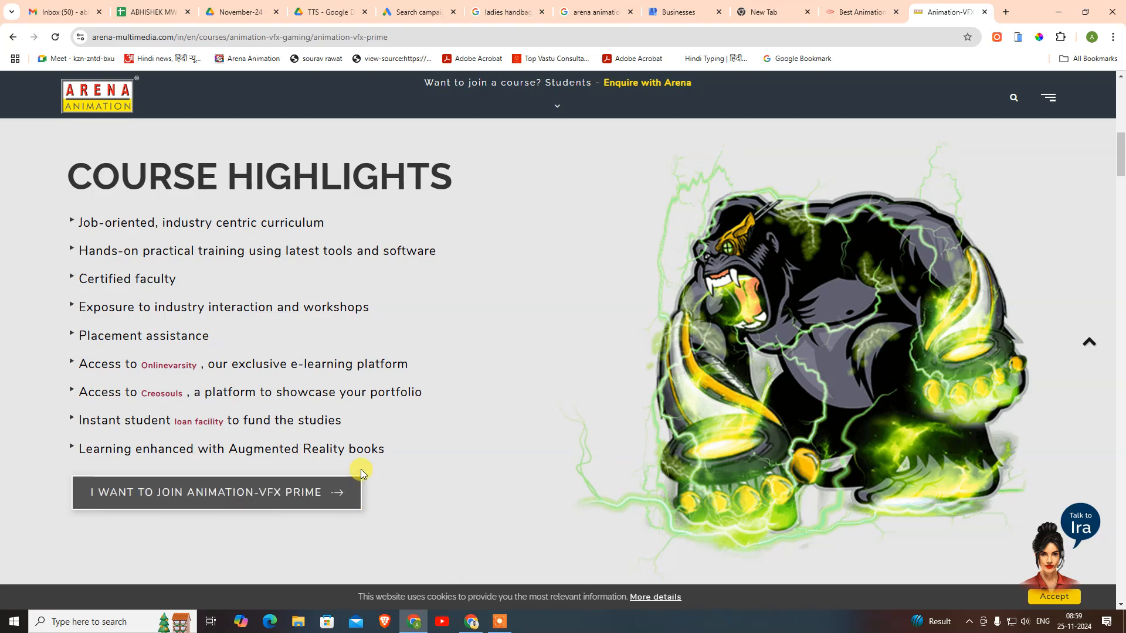
pyautogui.scroll(-3, 361, 469)
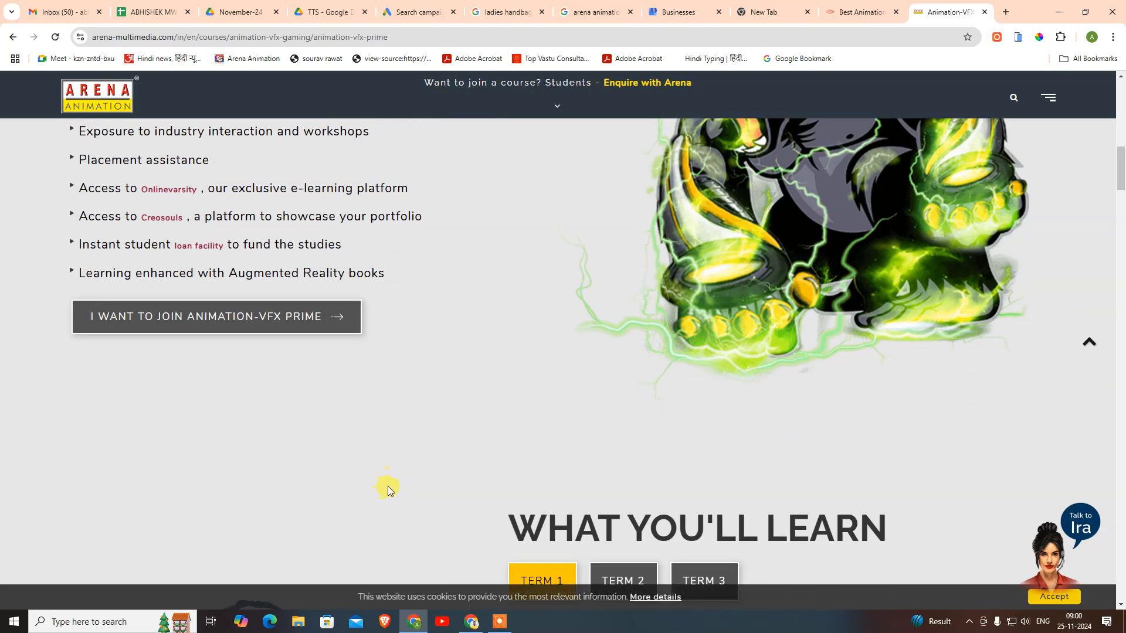
pyautogui.scroll(-15, 388, 487)
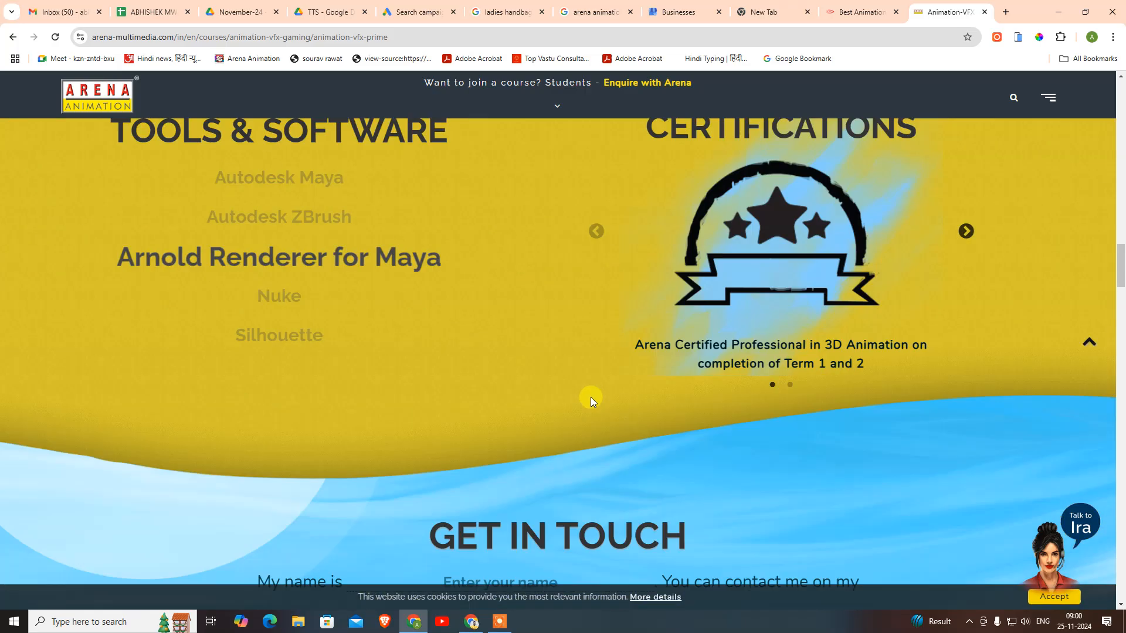
pyautogui.scroll(-6, 591, 393)
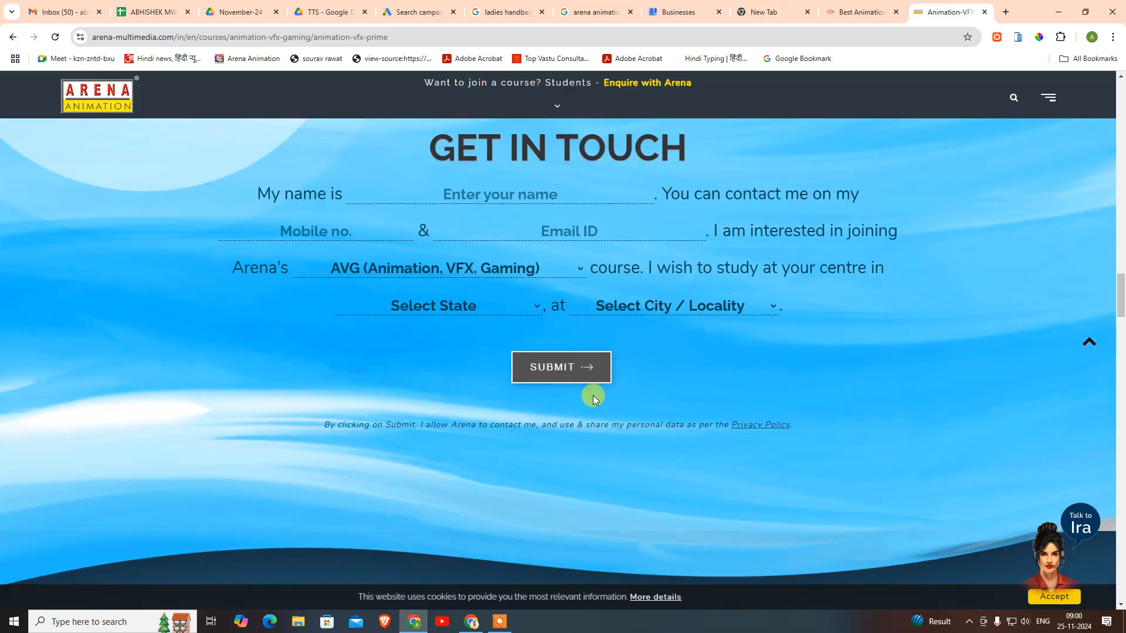
pyautogui.scroll(-8, 580, 397)
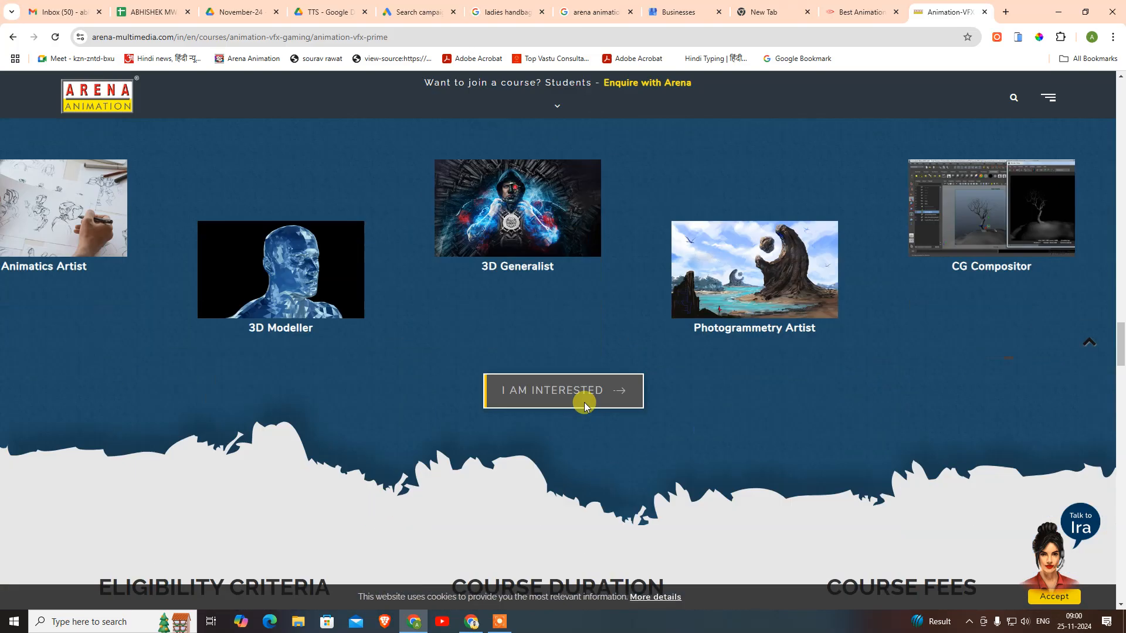
pyautogui.scroll(-2, 584, 402)
pyautogui.scroll(-8, 395, 403)
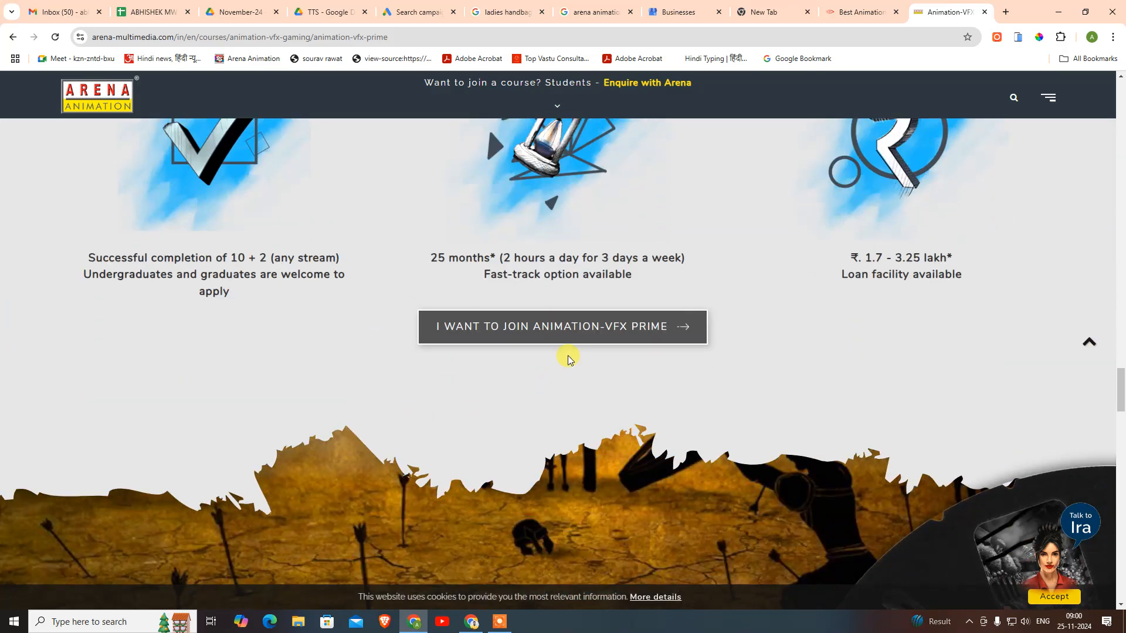
# - Scroll to the footer and back up, then close the Animation-VFX Prime tab
pyautogui.scroll(5, 531, 358)
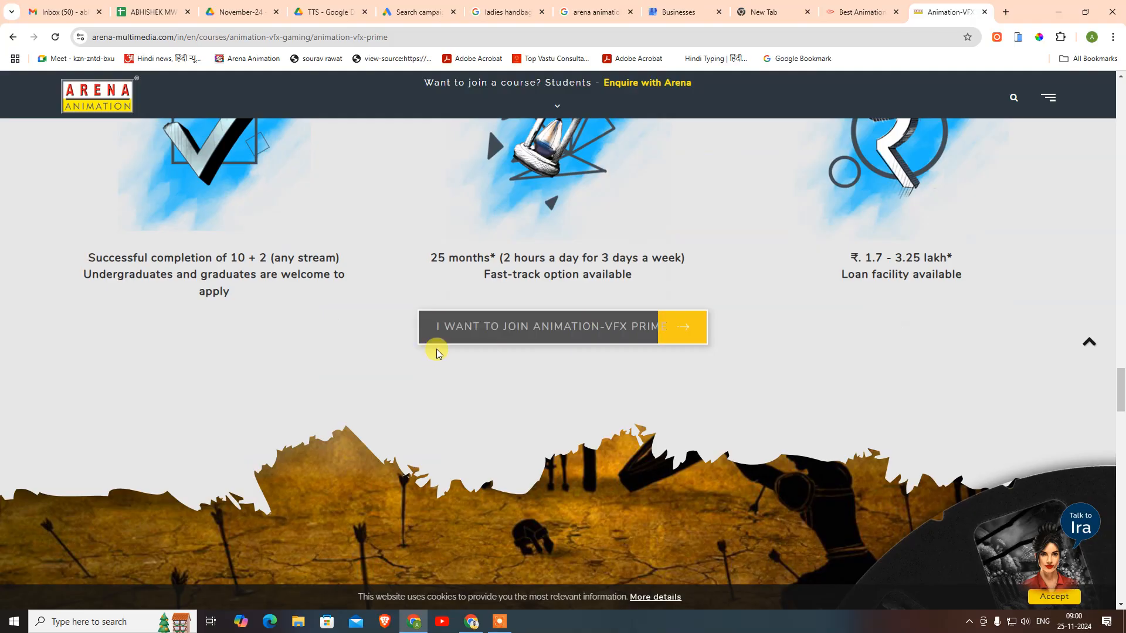
pyautogui.scroll(-3, 564, 350)
pyautogui.scroll(-5, 568, 351)
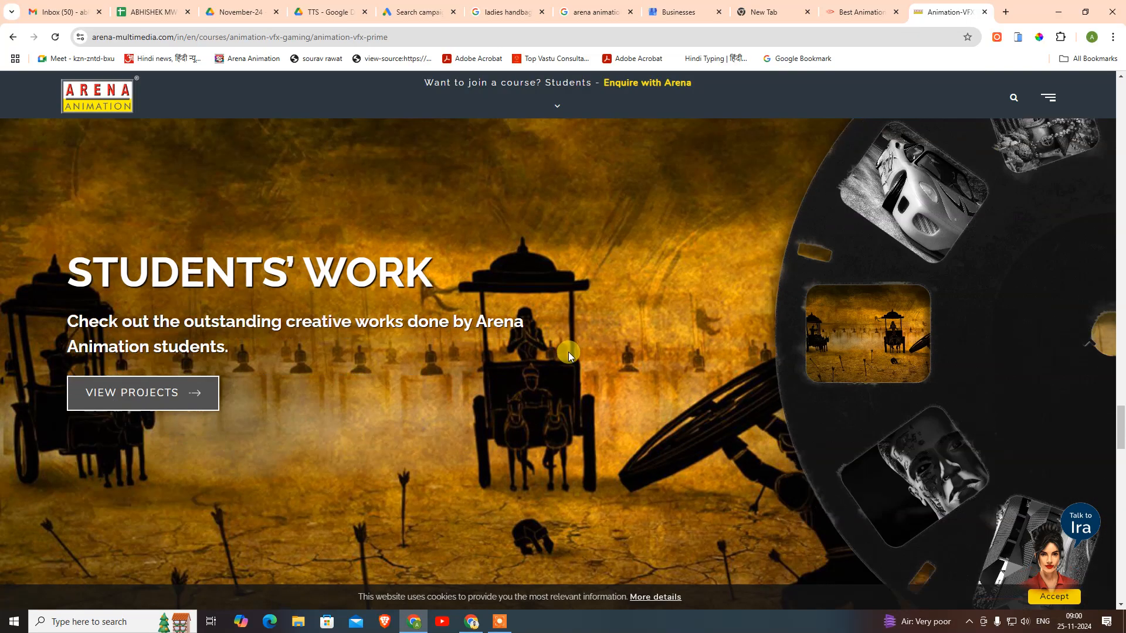
pyautogui.scroll(-2, 175, 398)
pyautogui.scroll(-10, 528, 409)
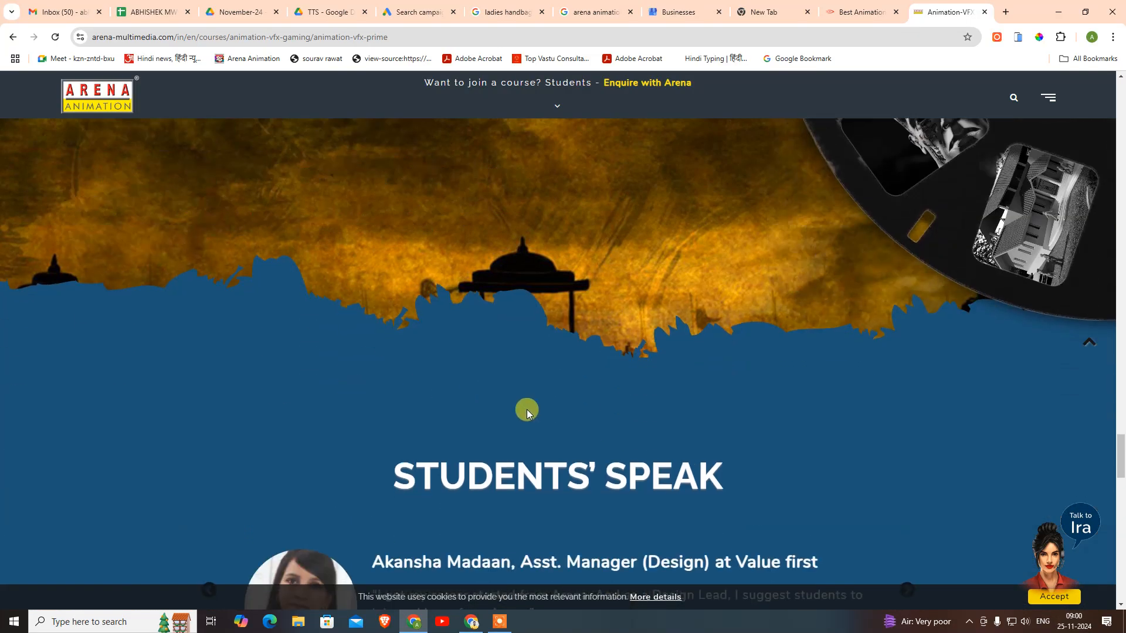
pyautogui.scroll(-15, 549, 362)
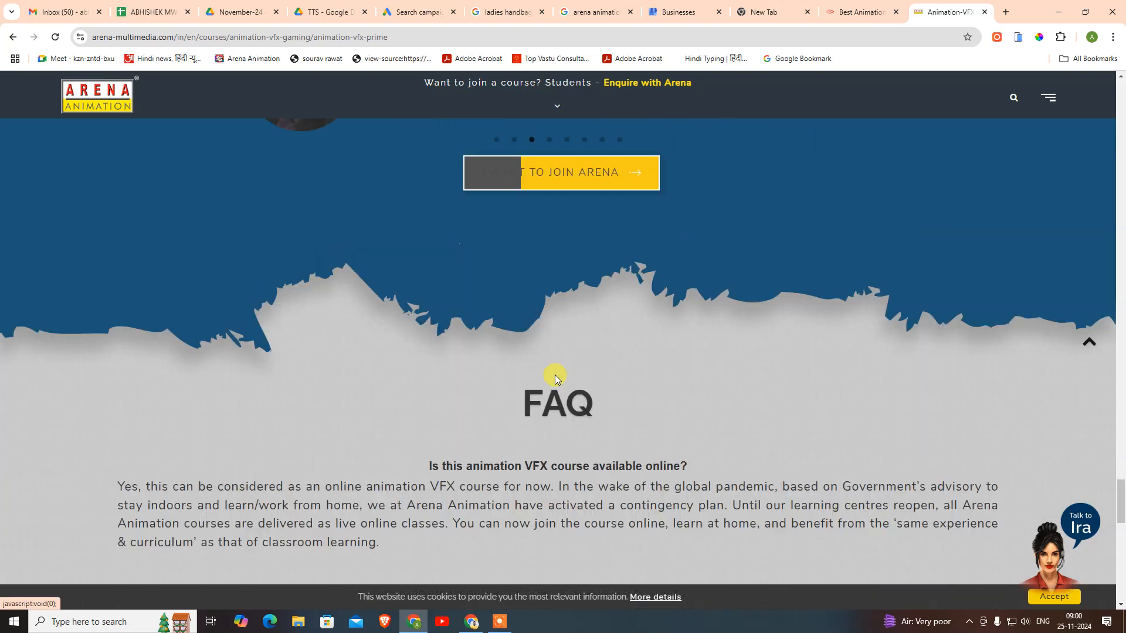
pyautogui.scroll(-4, 508, 384)
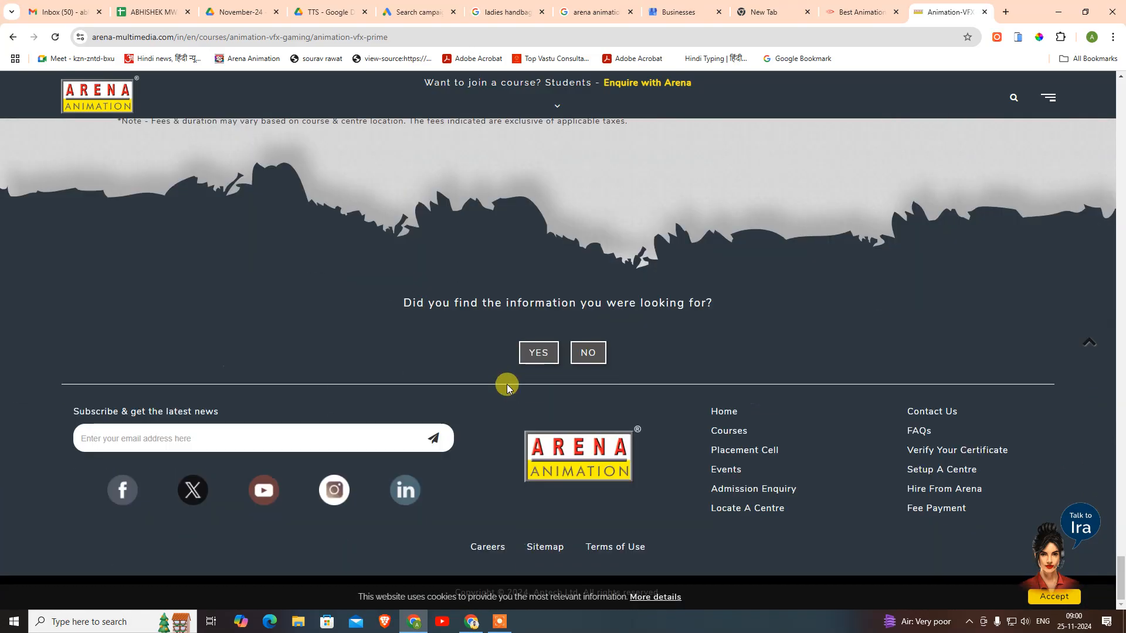
pyautogui.scroll(17, 722, 300)
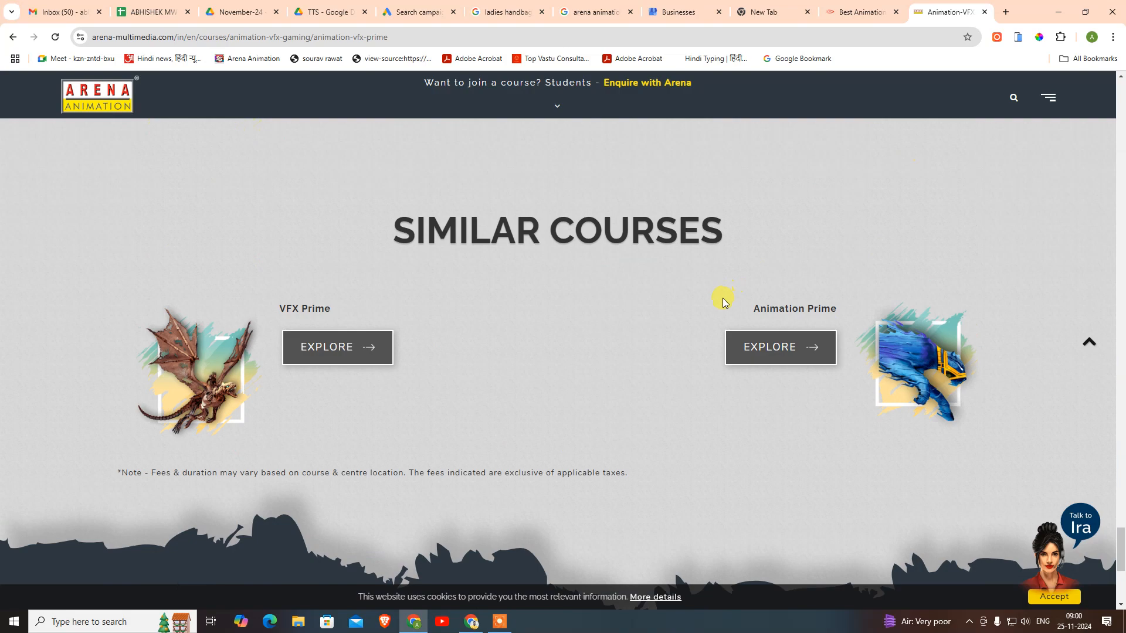
pyautogui.scroll(20, 725, 307)
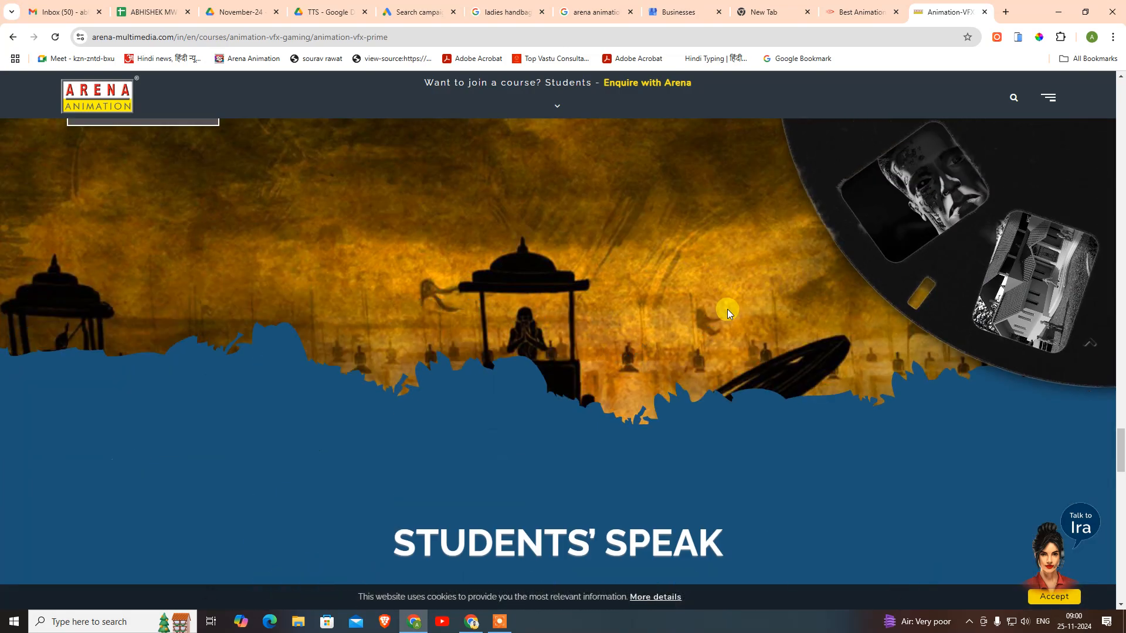
pyautogui.scroll(20, 728, 308)
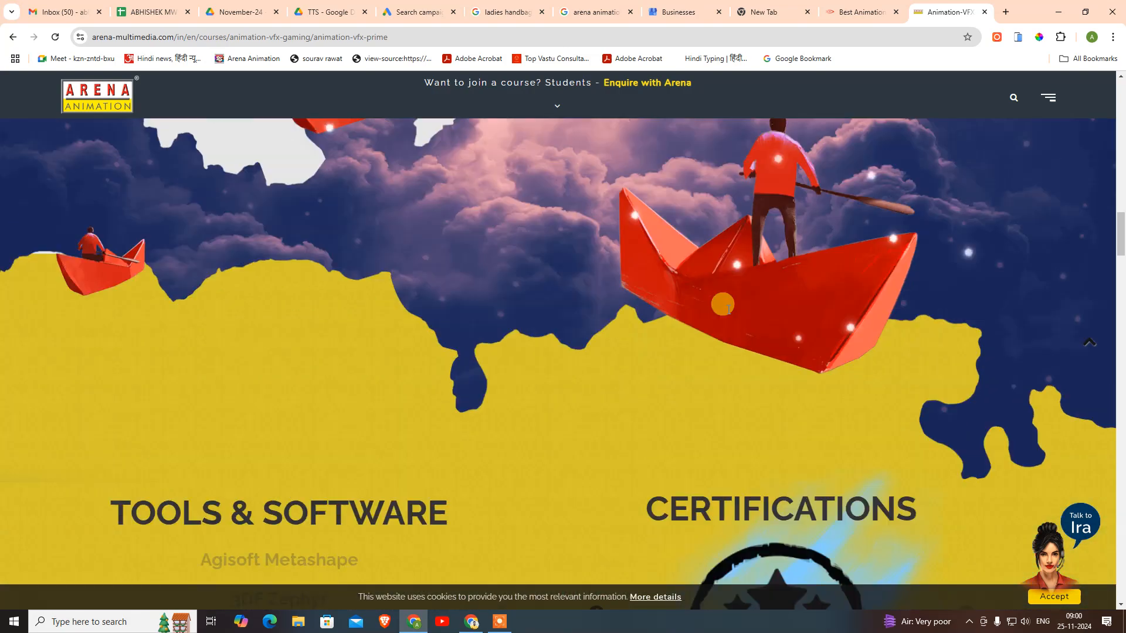
pyautogui.scroll(5, 722, 300)
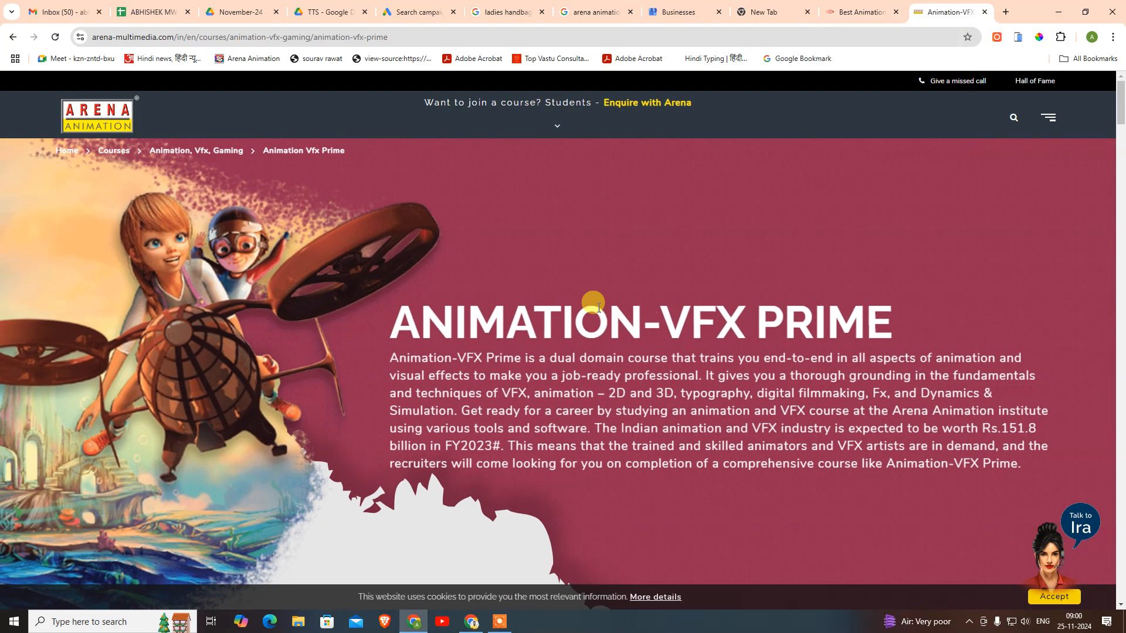
pyautogui.middleClick(939, 8)
# - Scroll down the MAAC Connaught Place homepage to the student testimonials
pyautogui.scroll(-12, 671, 305)
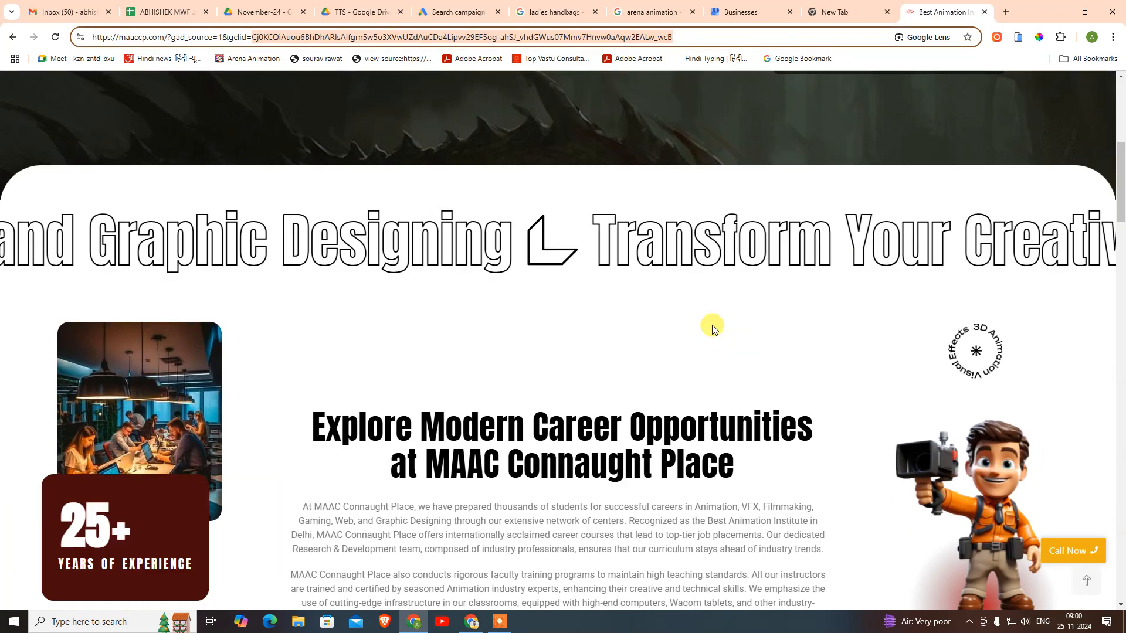
pyautogui.scroll(-10, 819, 334)
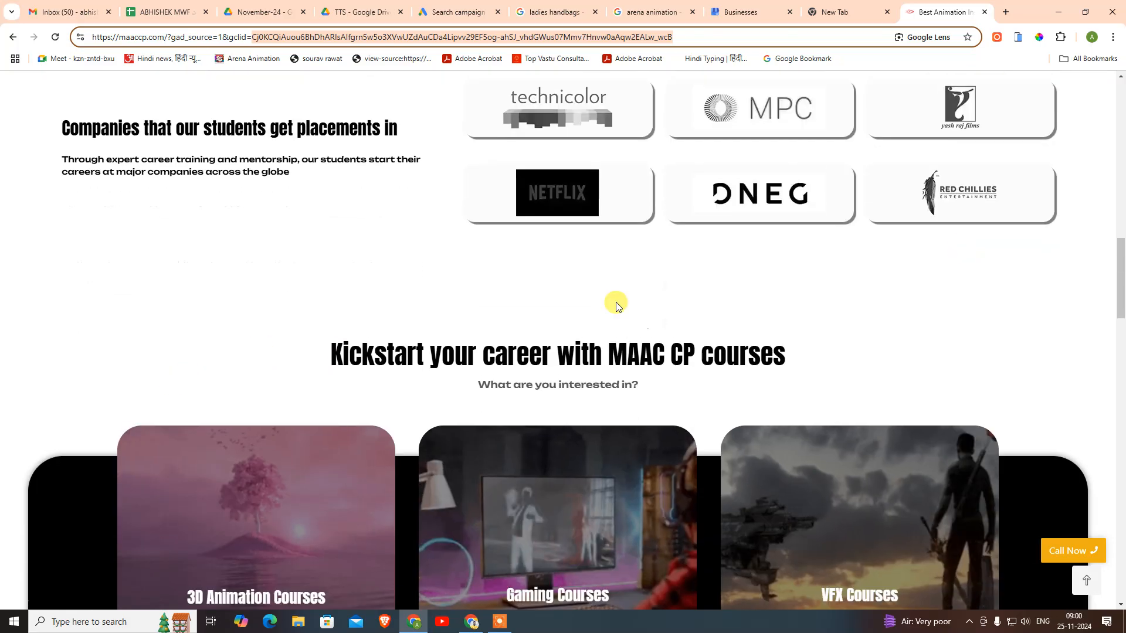
pyautogui.scroll(-12, 521, 352)
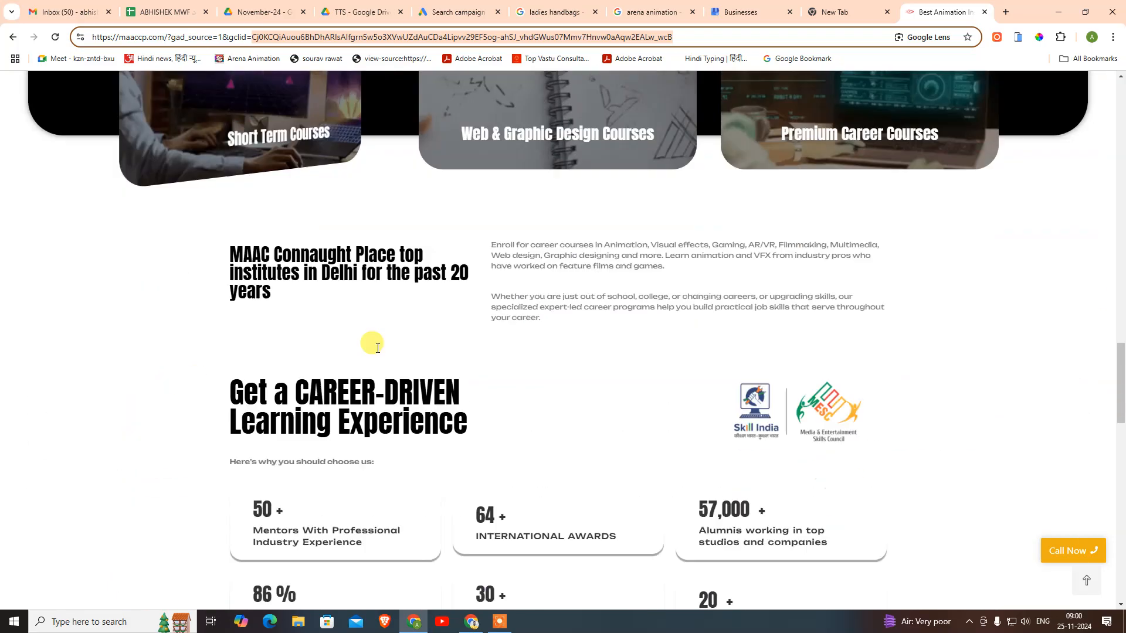
pyautogui.scroll(-11, 727, 375)
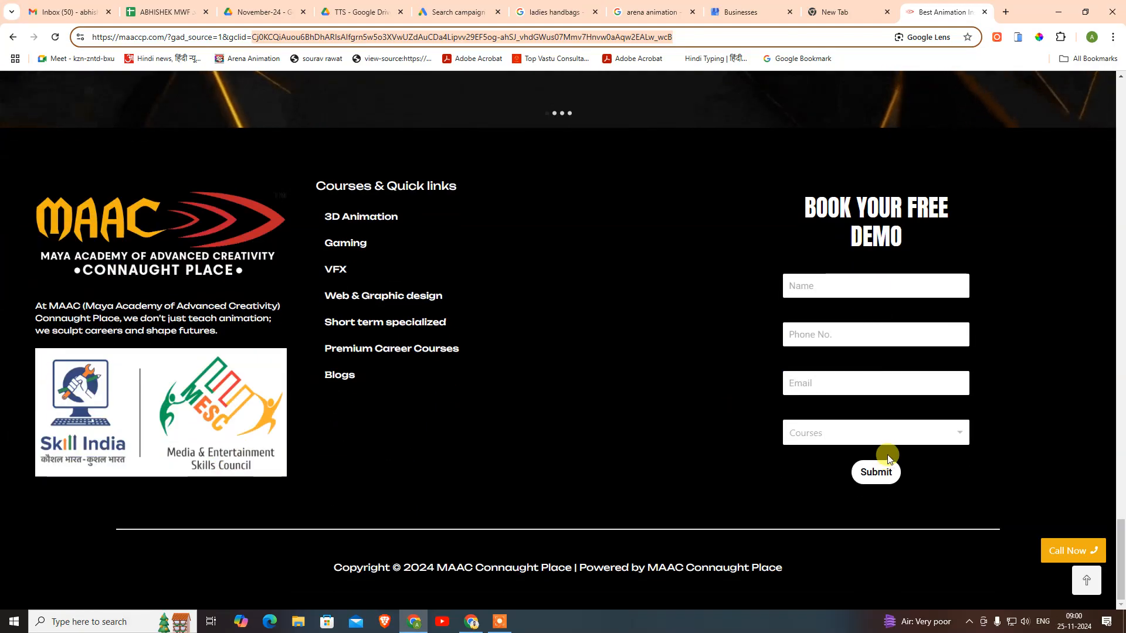
pyautogui.click(595, 447)
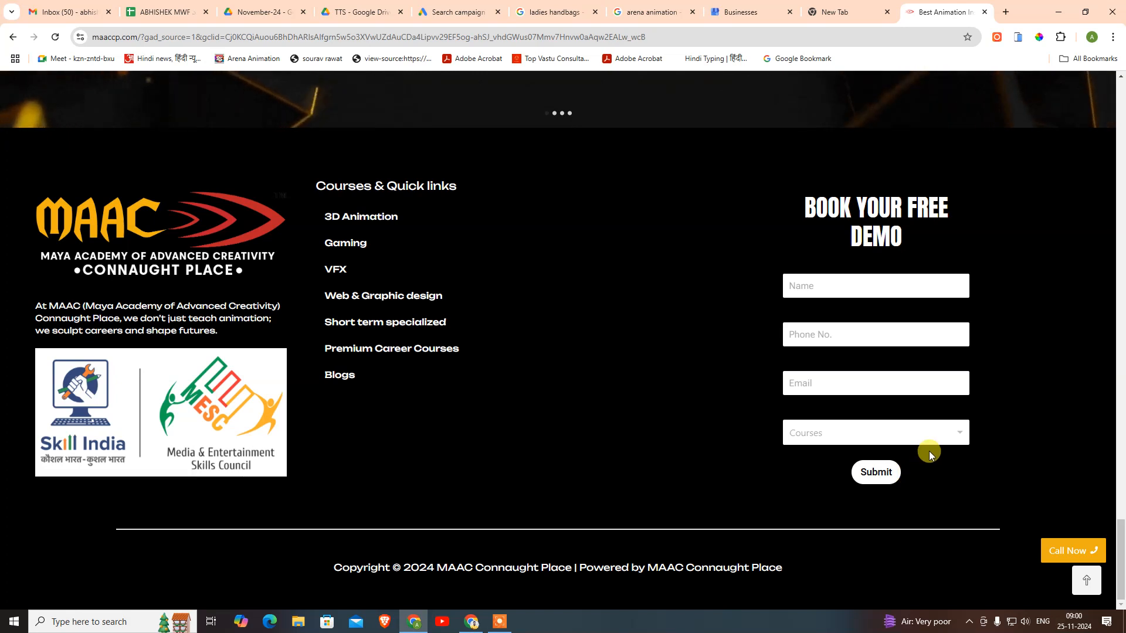
# - Scroll back up past stats, student works and placements to the top hero banner
pyautogui.scroll(1, 1002, 434)
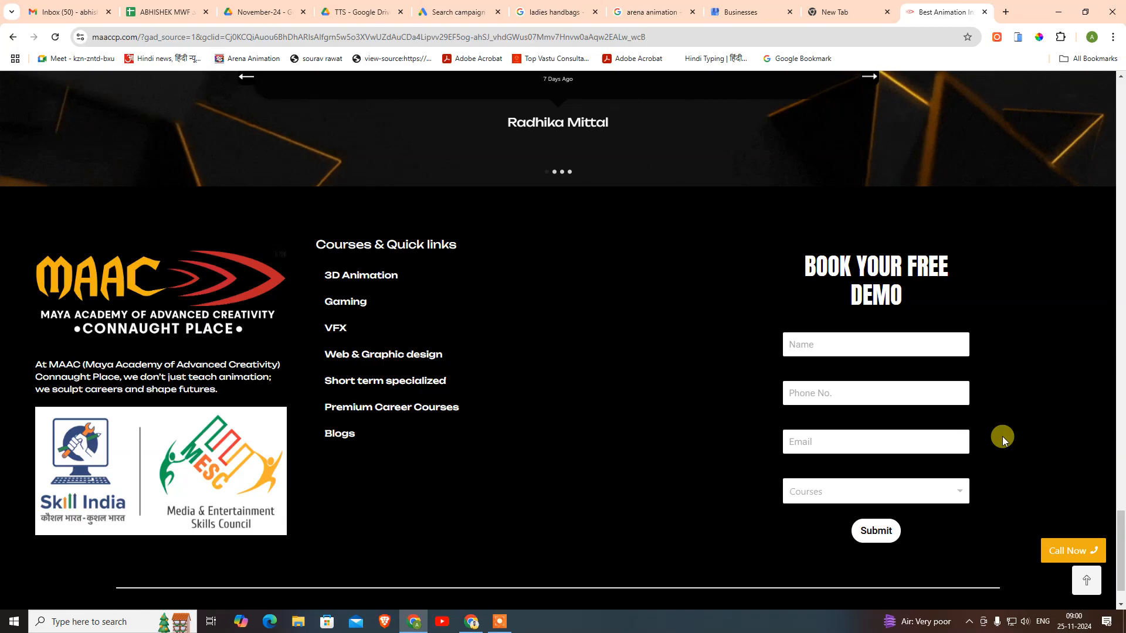
pyautogui.scroll(3, 1001, 436)
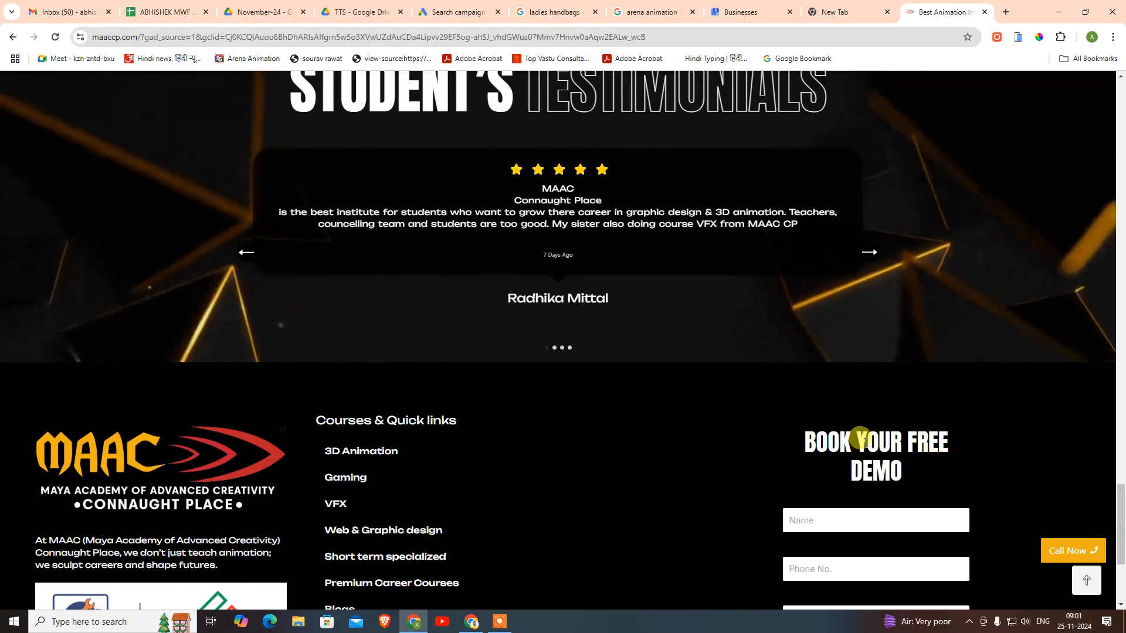
pyautogui.scroll(2, 515, 203)
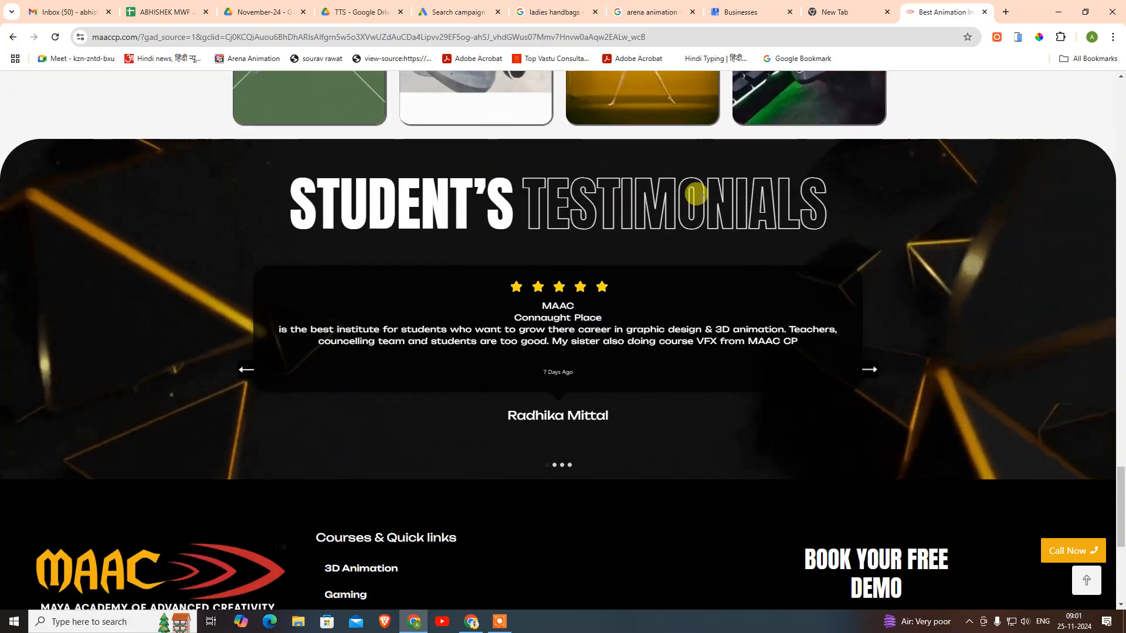
pyautogui.scroll(-6, 841, 432)
pyautogui.scroll(5, 839, 437)
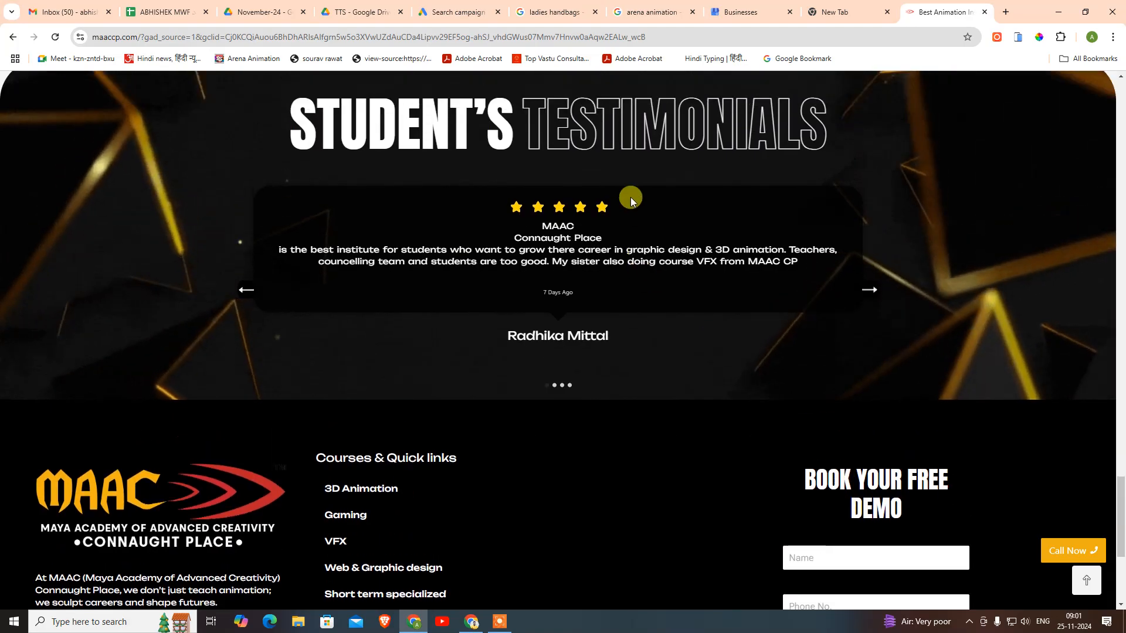
pyautogui.scroll(8, 537, 394)
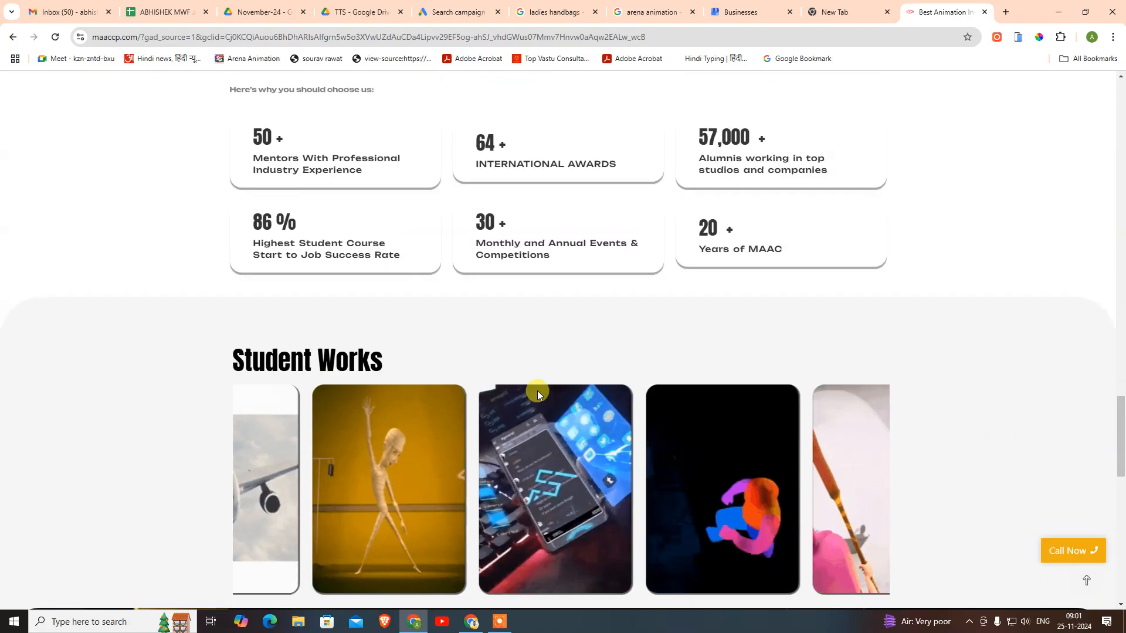
pyautogui.scroll(10, 538, 395)
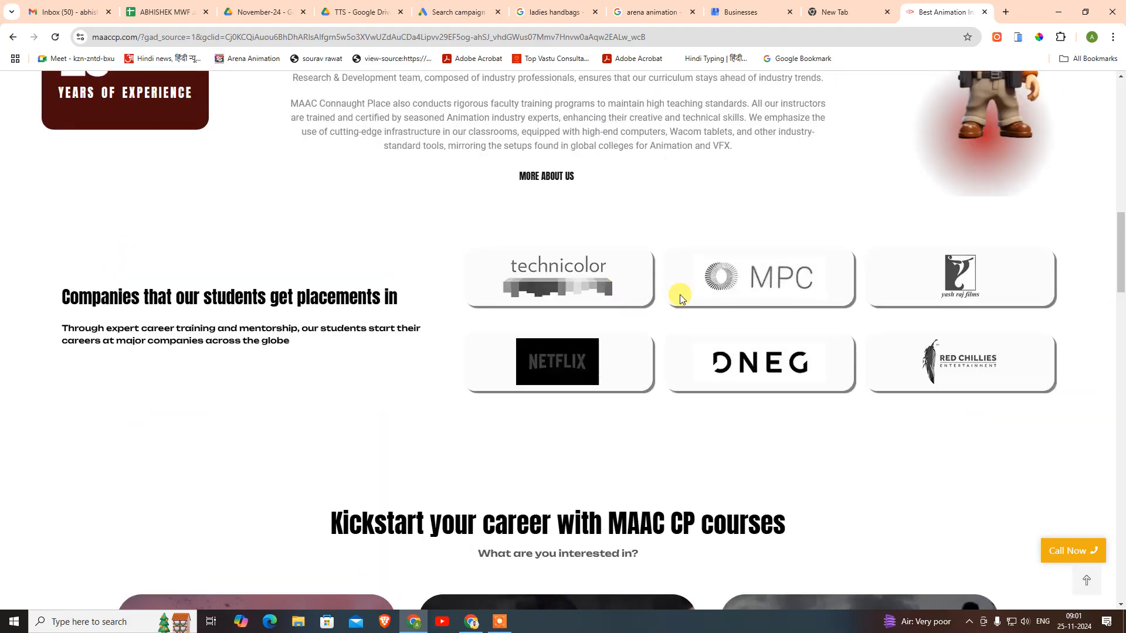
pyautogui.scroll(12, 680, 299)
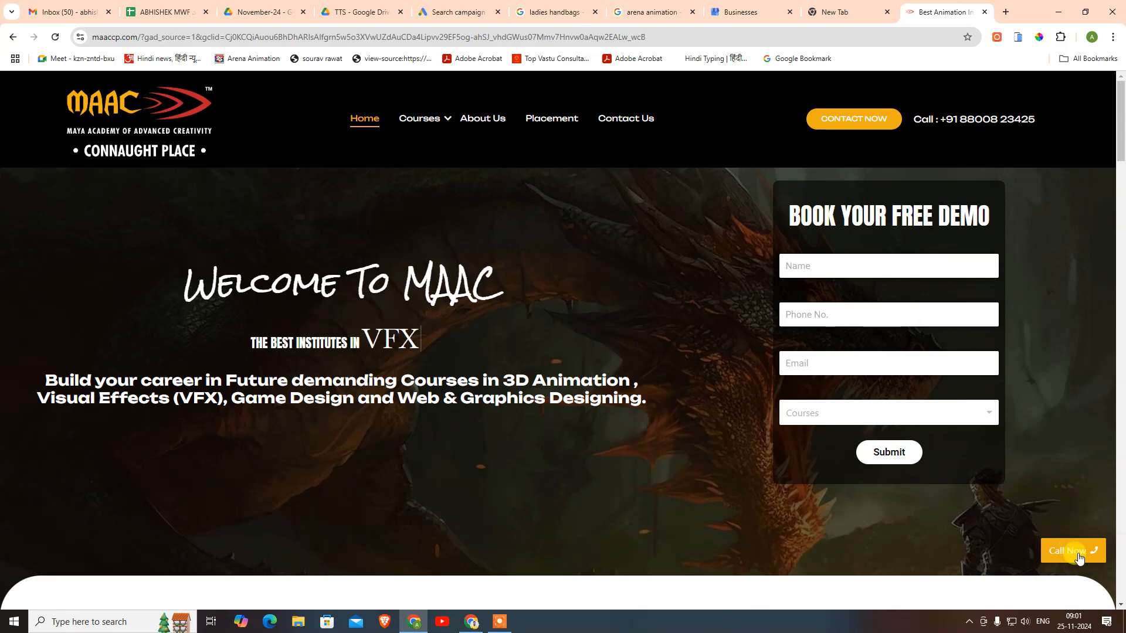
pyautogui.scroll(-13, 1068, 433)
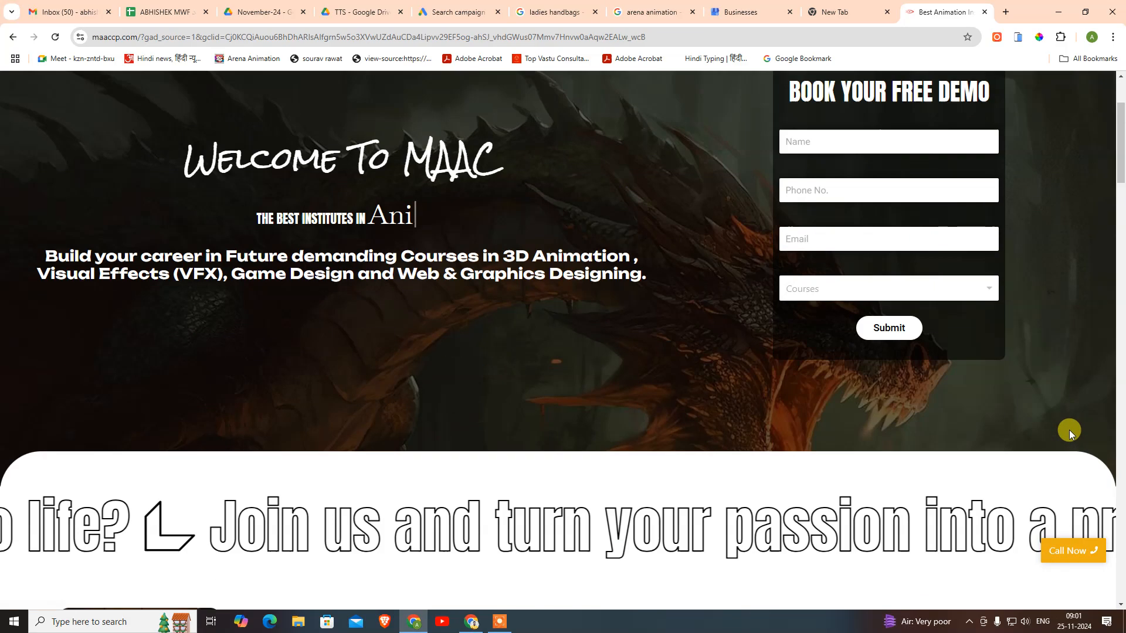
pyautogui.scroll(-11, 1068, 438)
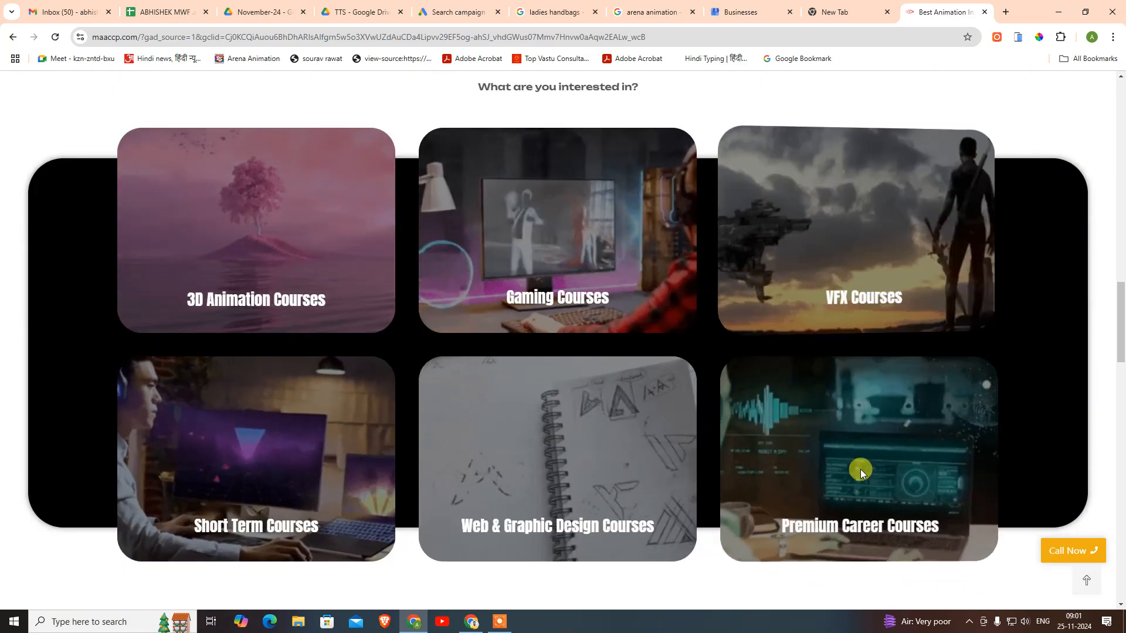
pyautogui.scroll(-8, 896, 533)
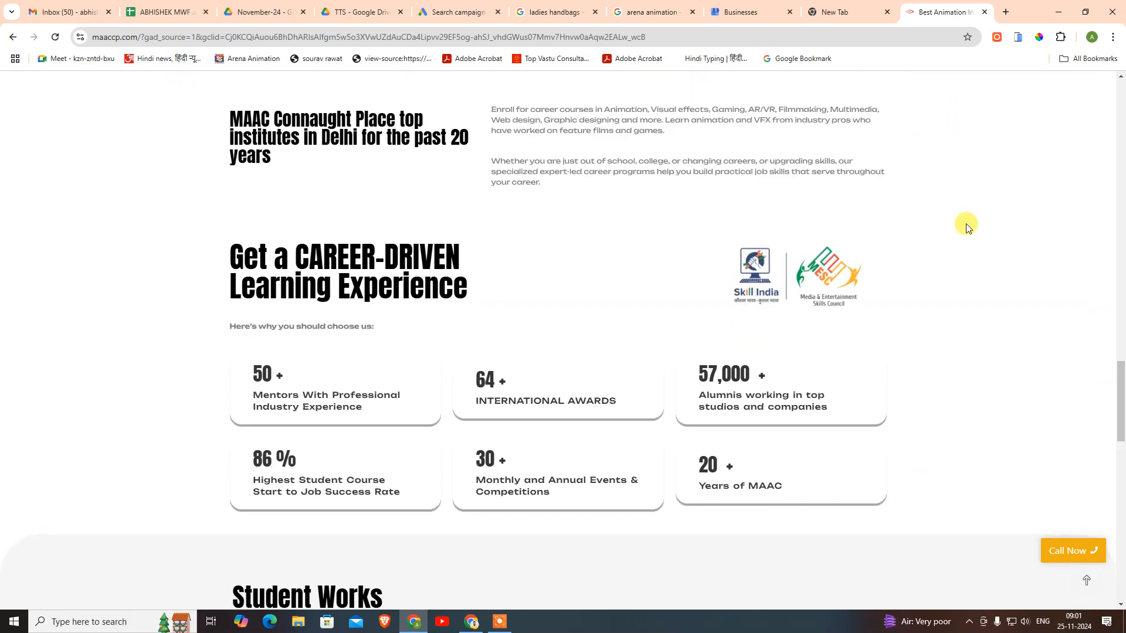
pyautogui.scroll(-10, 967, 229)
pyautogui.scroll(16, 965, 254)
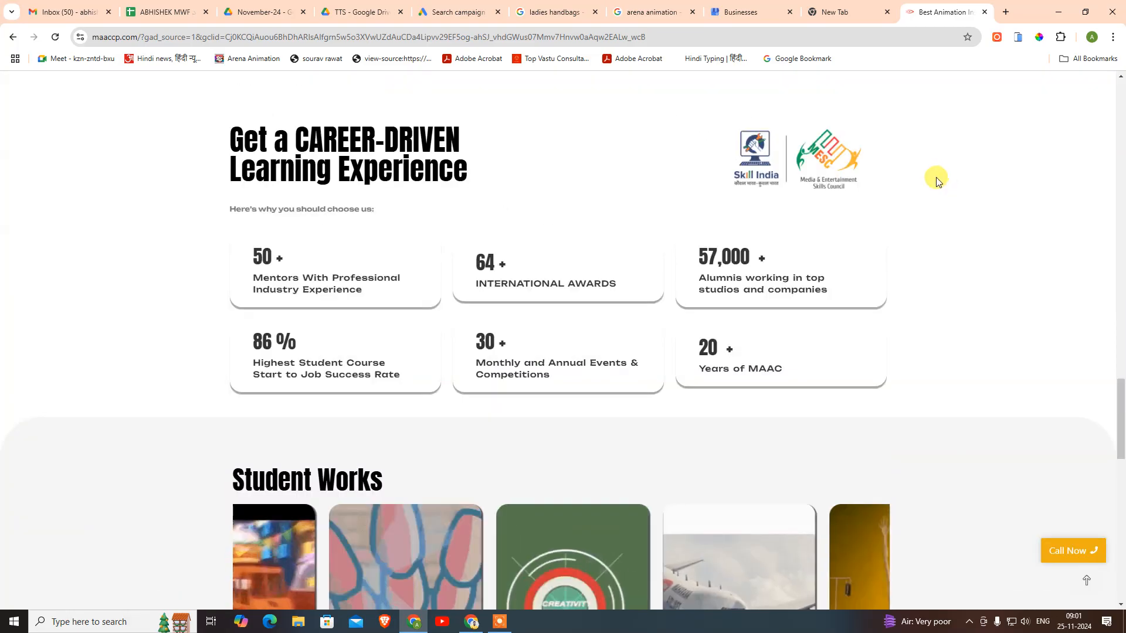
pyautogui.scroll(15, 958, 187)
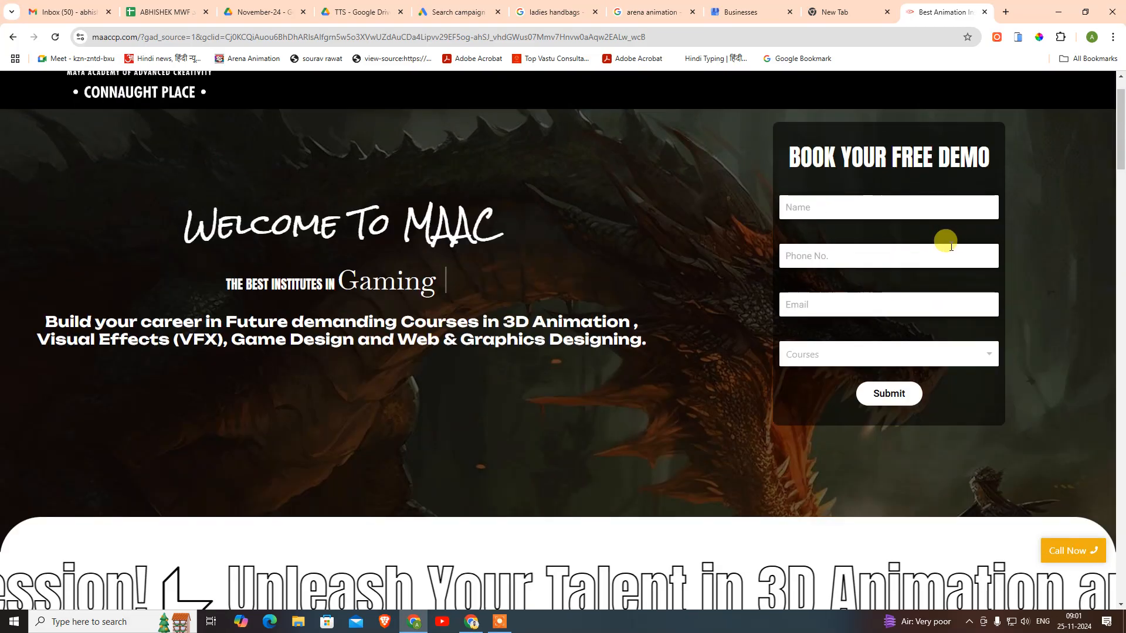
pyautogui.scroll(-6, 804, 326)
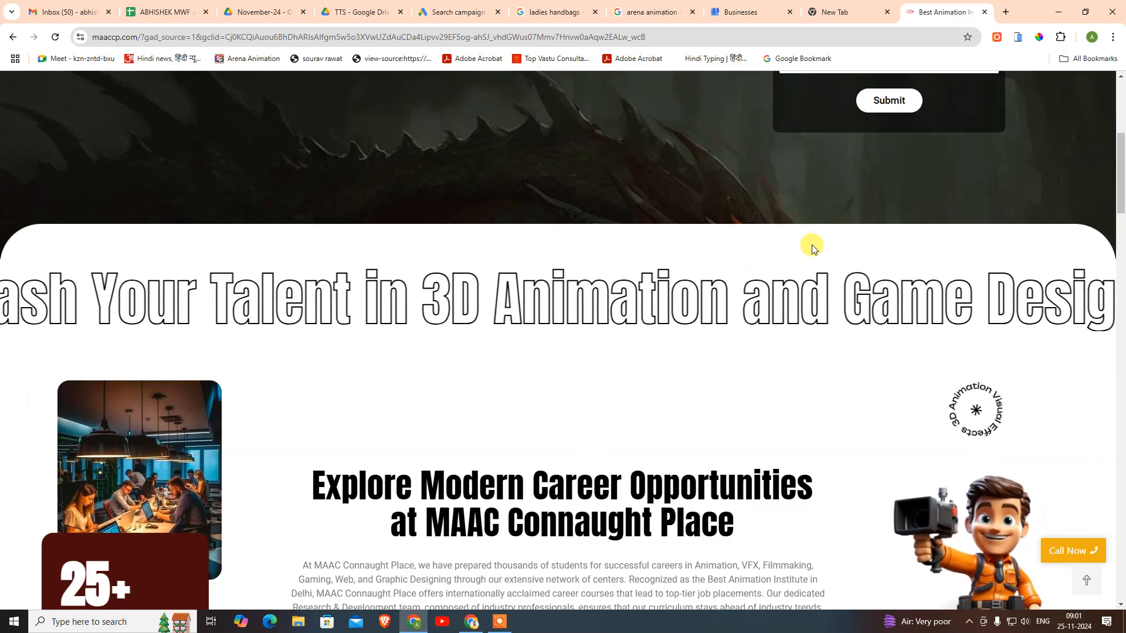
pyautogui.scroll(-10, 833, 299)
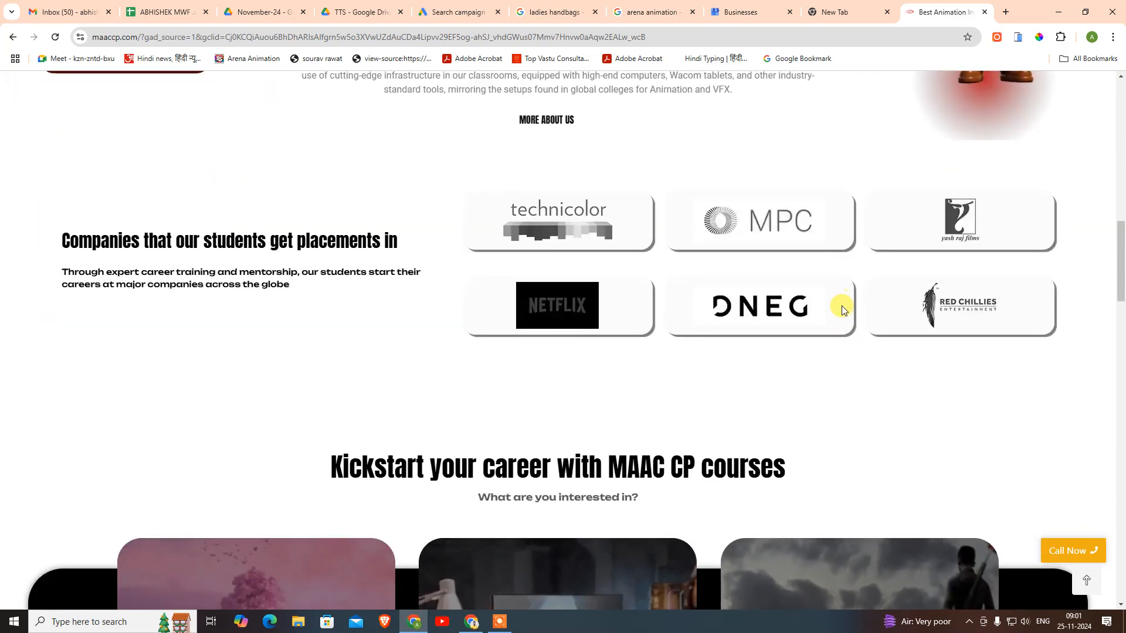
pyautogui.scroll(-1, 849, 308)
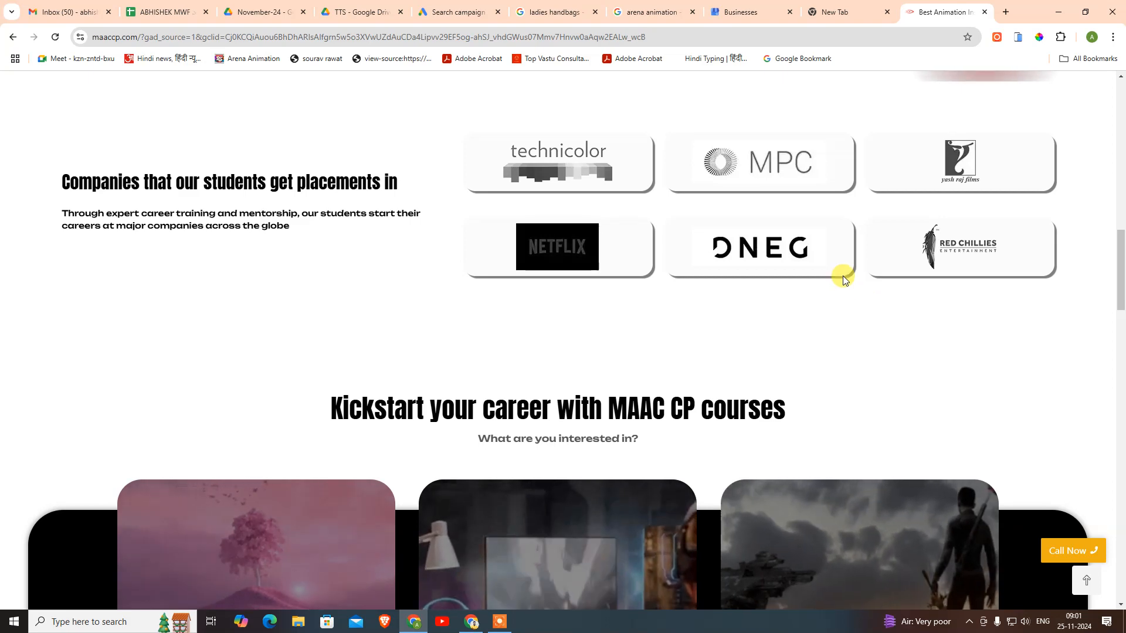
pyautogui.scroll(-4, 765, 303)
pyautogui.scroll(-7, 765, 304)
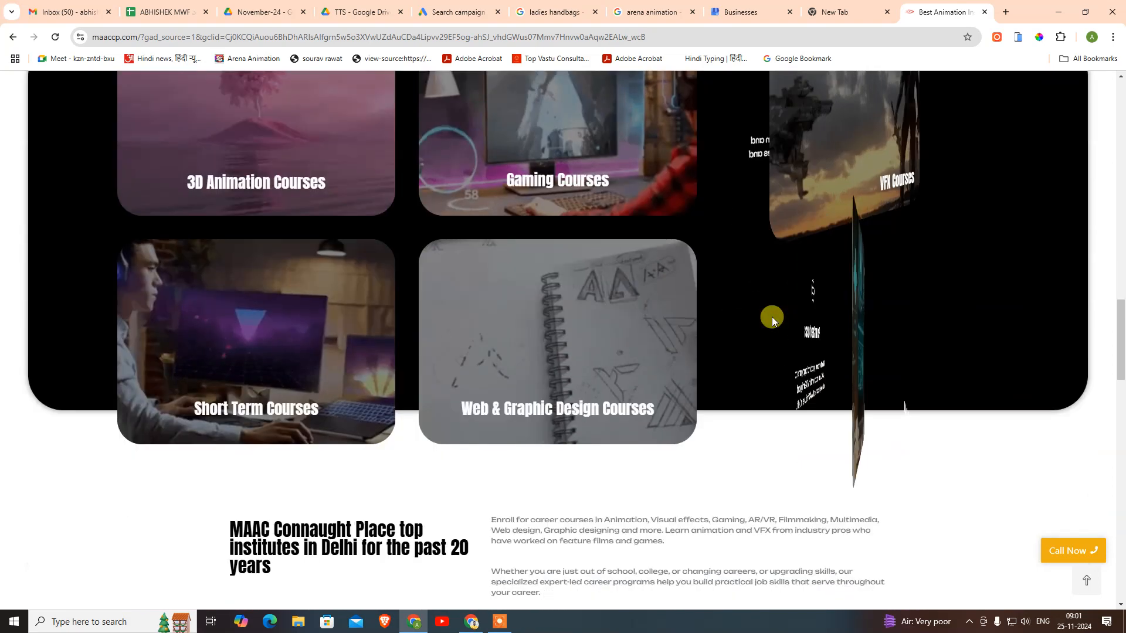
pyautogui.scroll(15, 767, 322)
pyautogui.scroll(8, 738, 300)
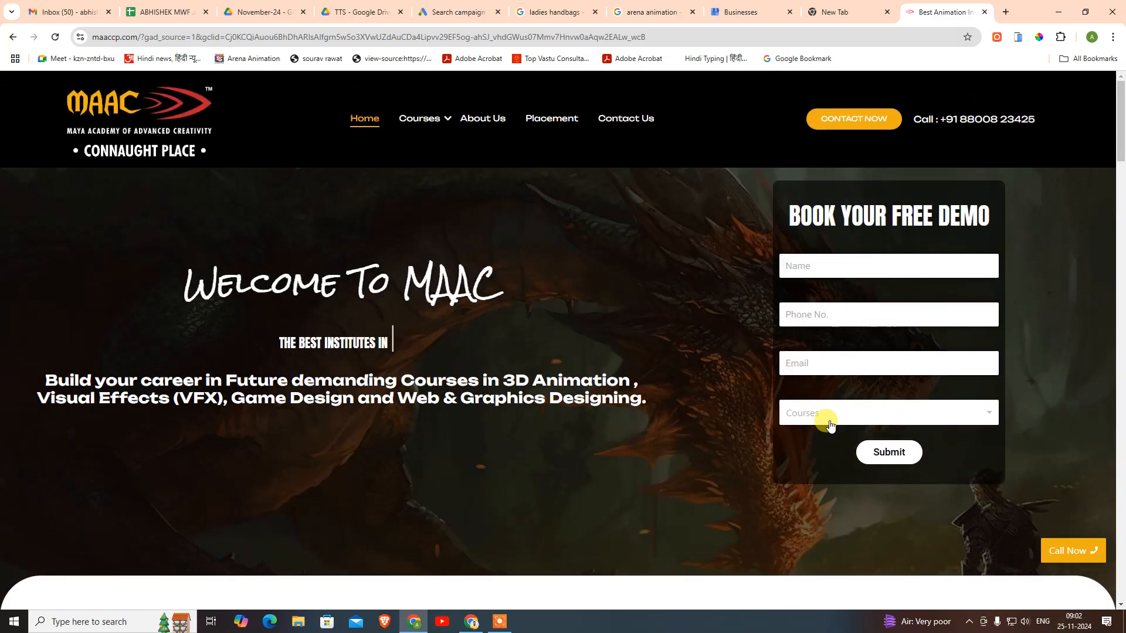
# - Highlight and review the BOOK YOUR FREE DEMO heading on the MAAC page
pyautogui.moveTo(792, 212); pyautogui.dragTo(1002, 203)
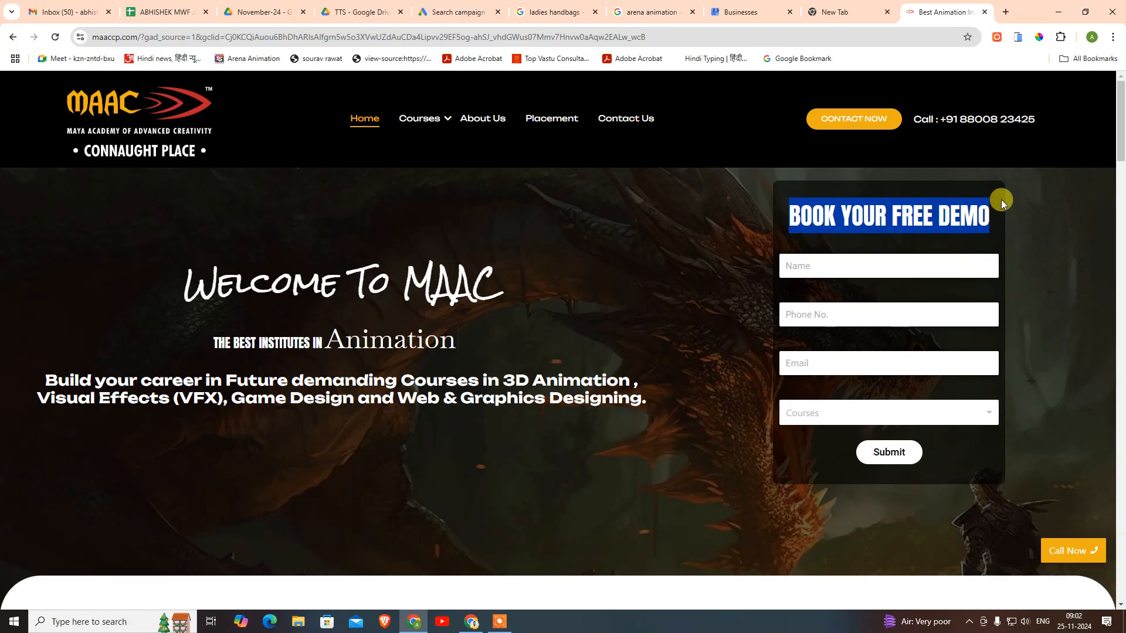
pyautogui.click(833, 220)
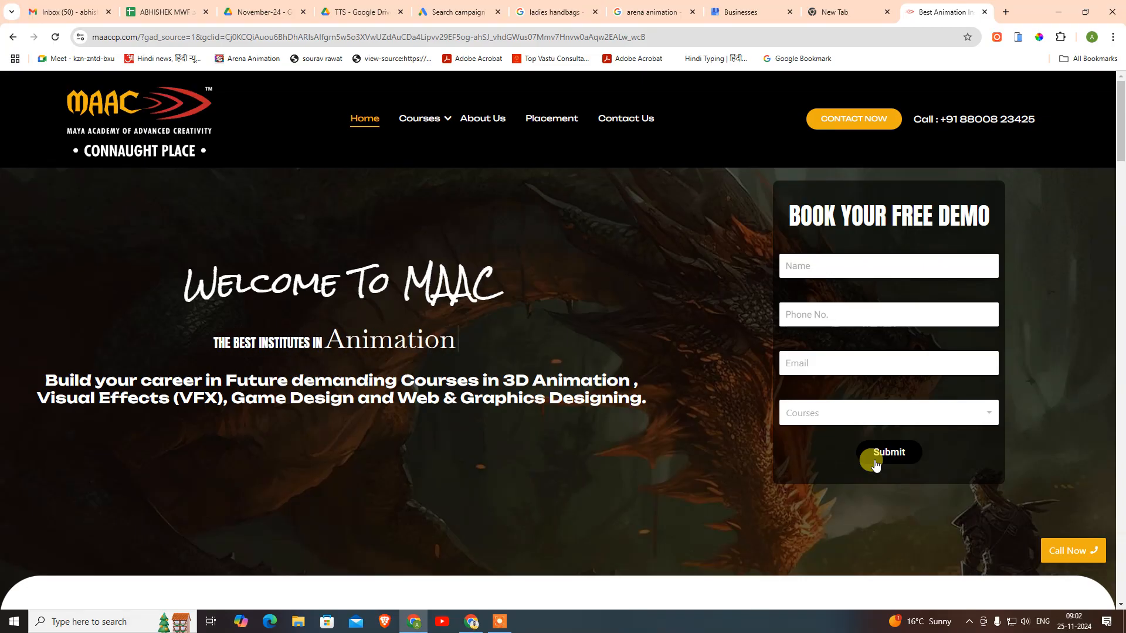
pyautogui.scroll(-8, 635, 457)
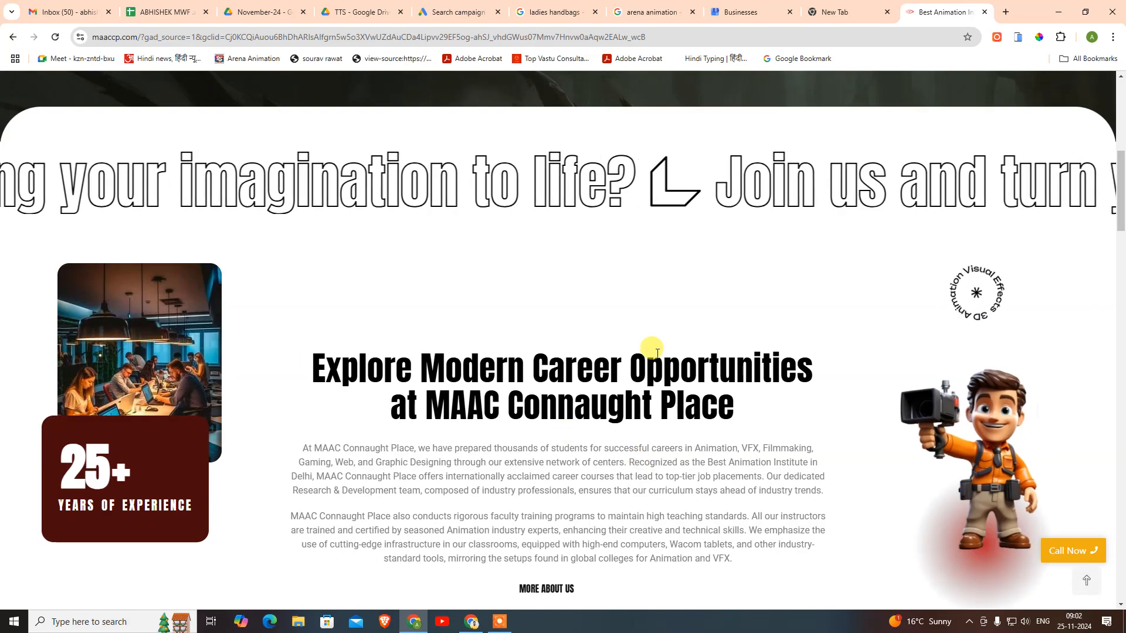
pyautogui.scroll(8, 658, 355)
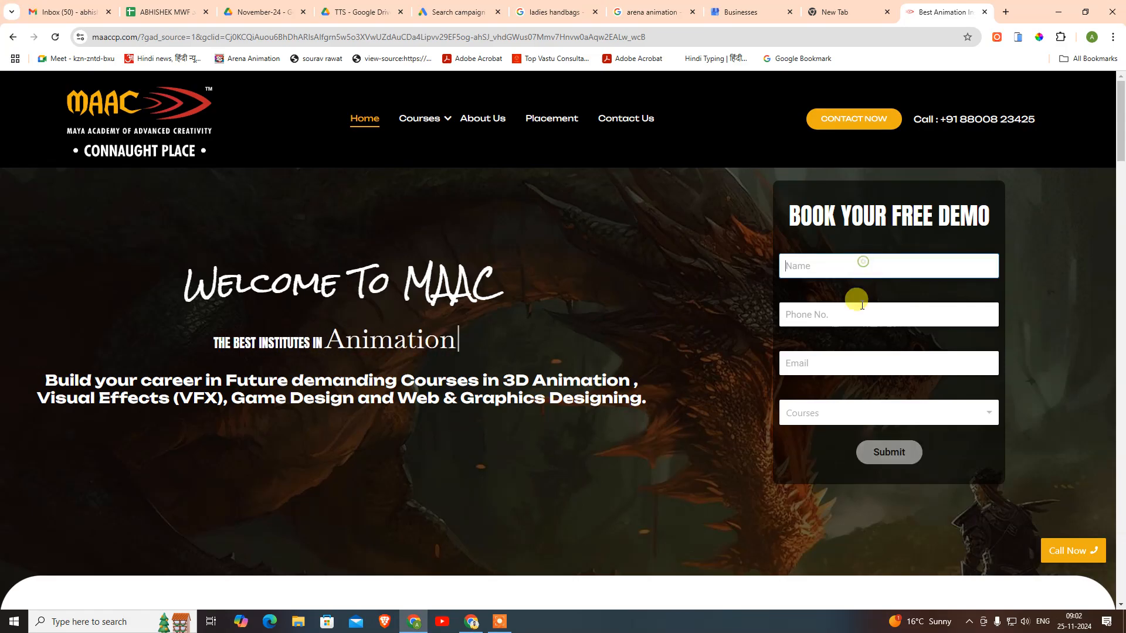
# - Check the demo form's Email field, then return to the Google Ads Bidding step
pyautogui.click(841, 364)
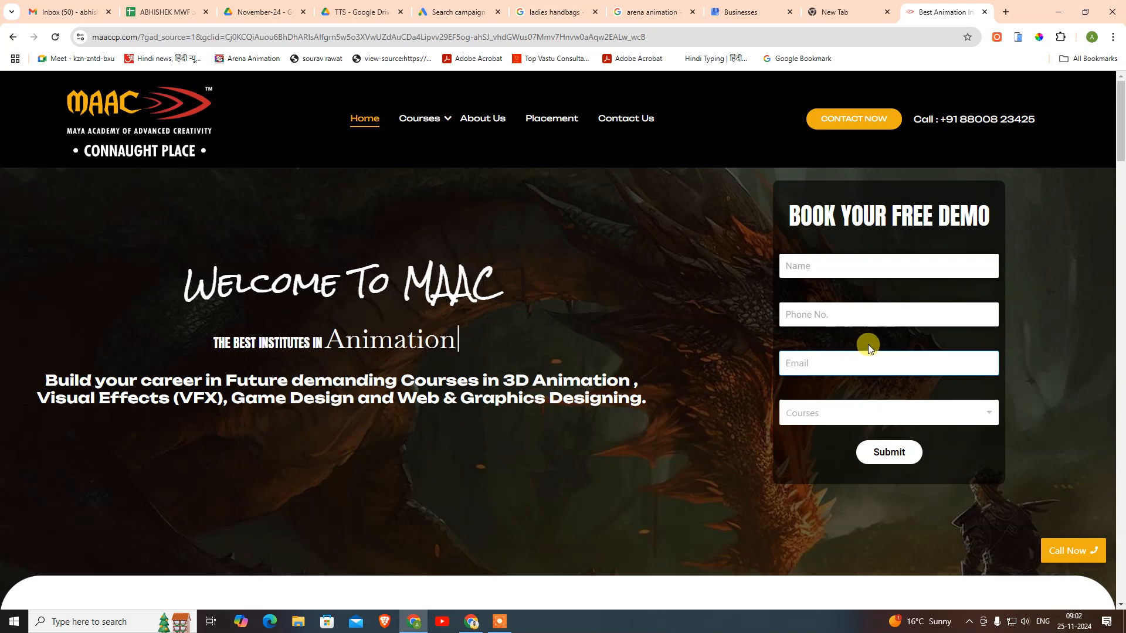
pyautogui.scroll(-2, 858, 344)
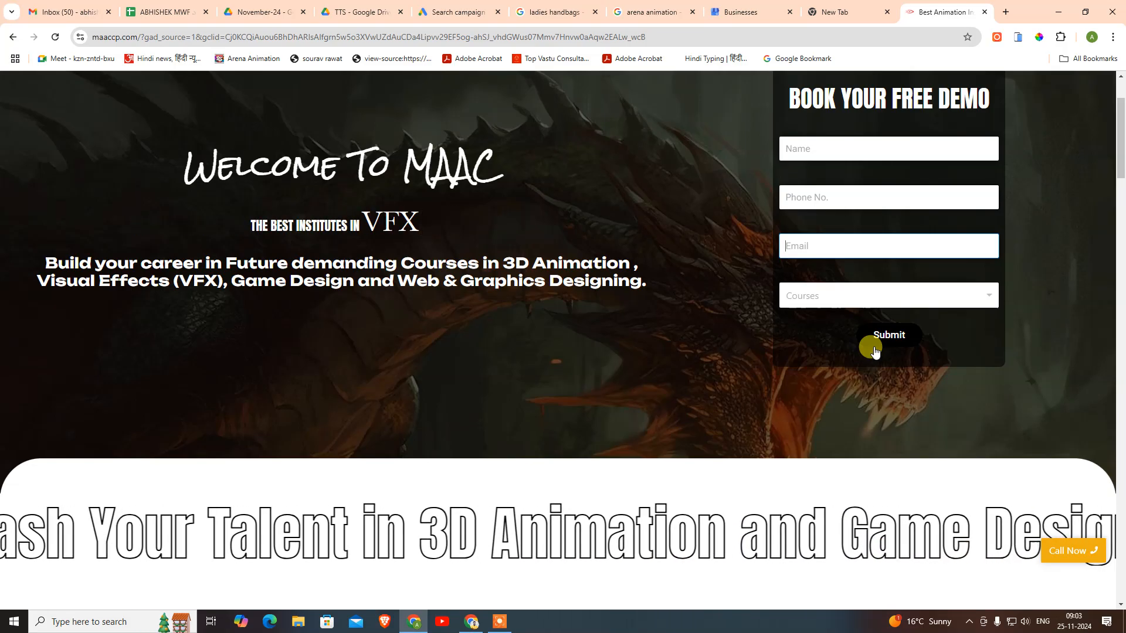
pyautogui.scroll(2, 990, 402)
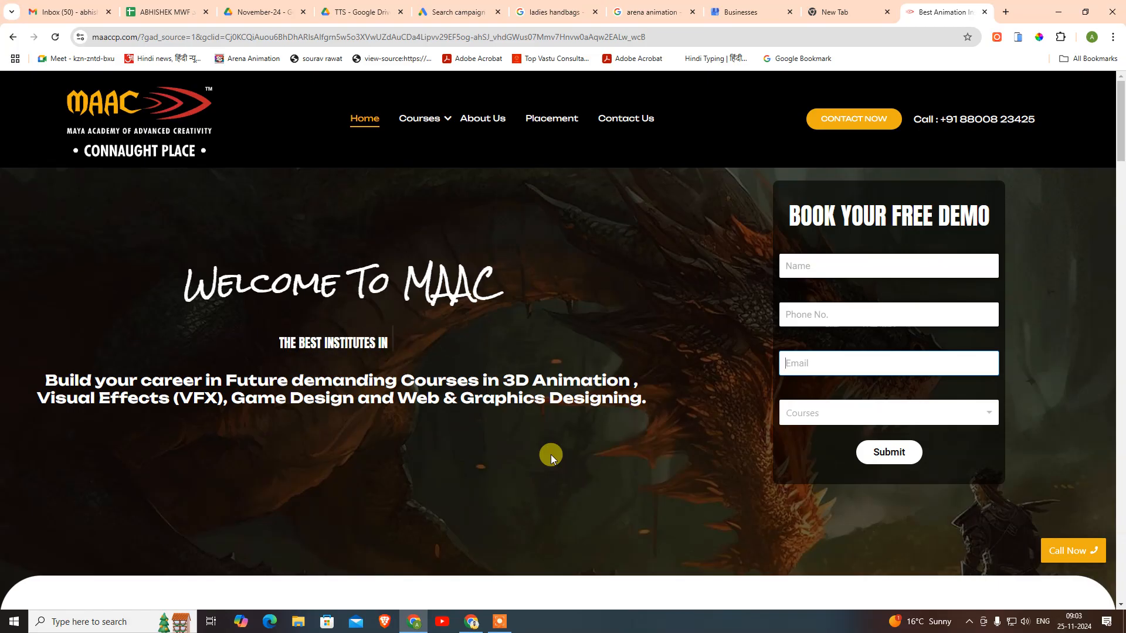
pyautogui.click(742, 12)
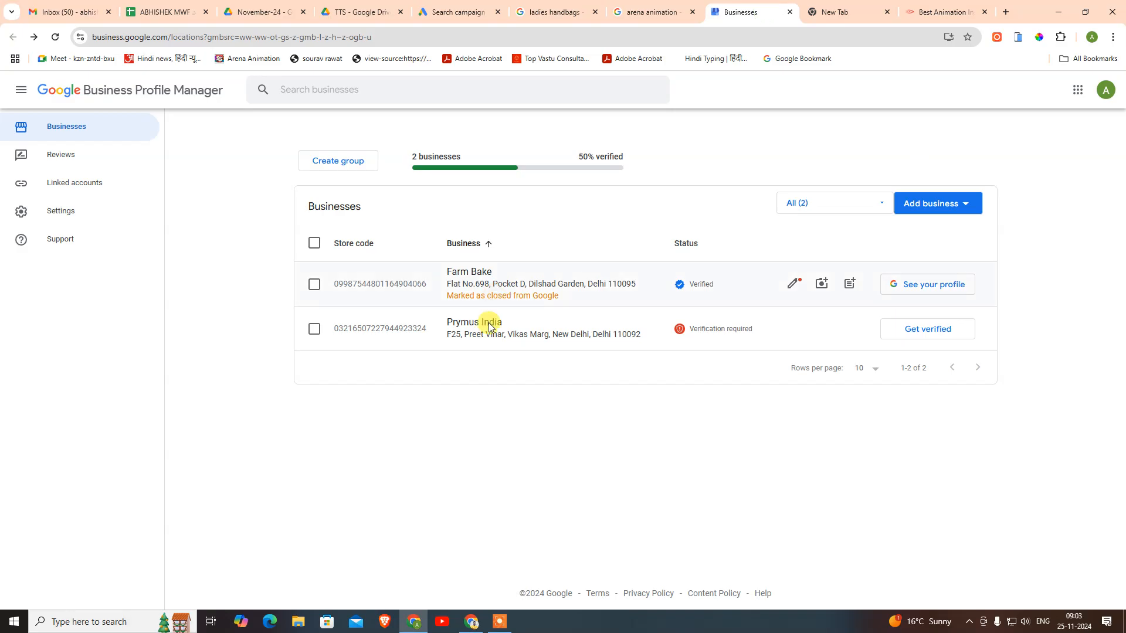
pyautogui.click(460, 12)
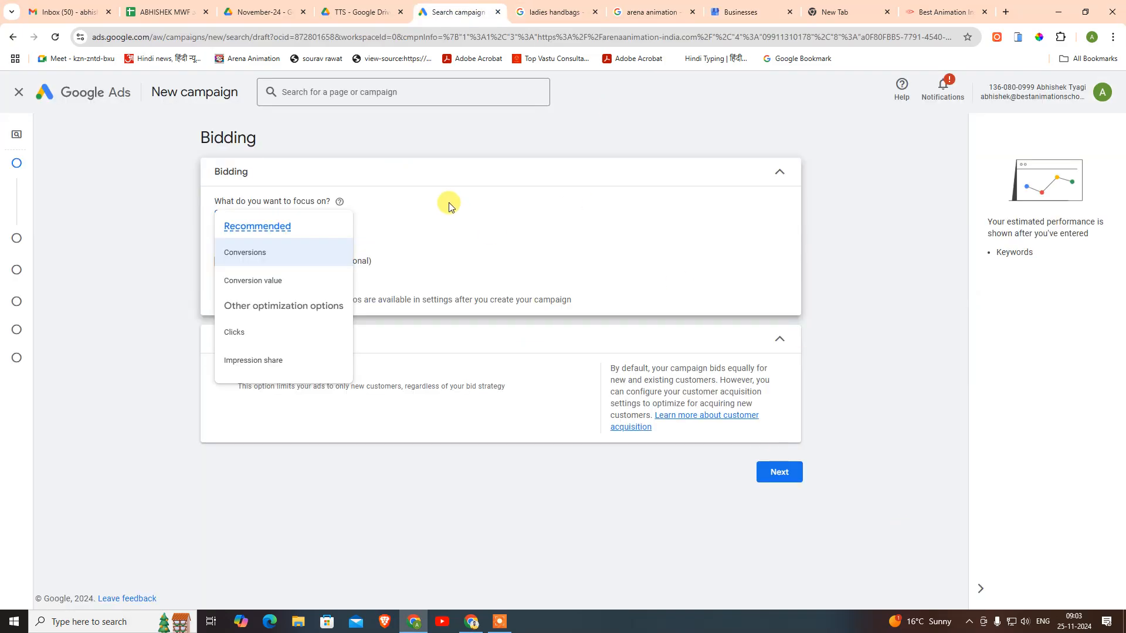
# - Review the Clicks and Impression share bidding options, keeping the focus on Conversions
pyautogui.click(648, 243)
pyautogui.click(264, 221)
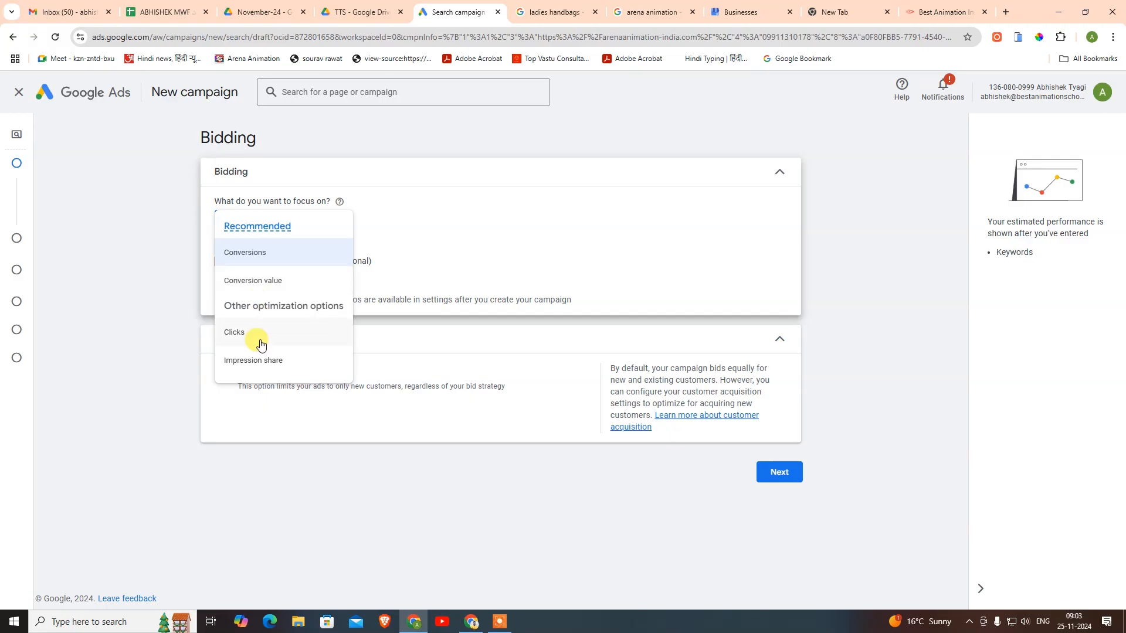
pyautogui.moveTo(233, 359)
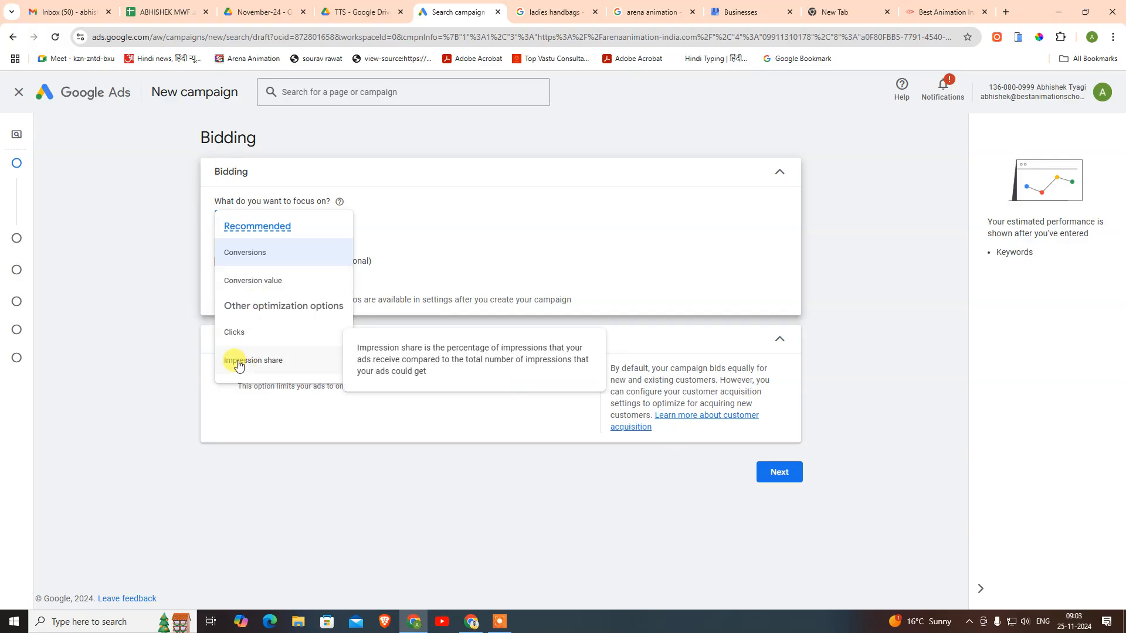
pyautogui.moveTo(233, 333)
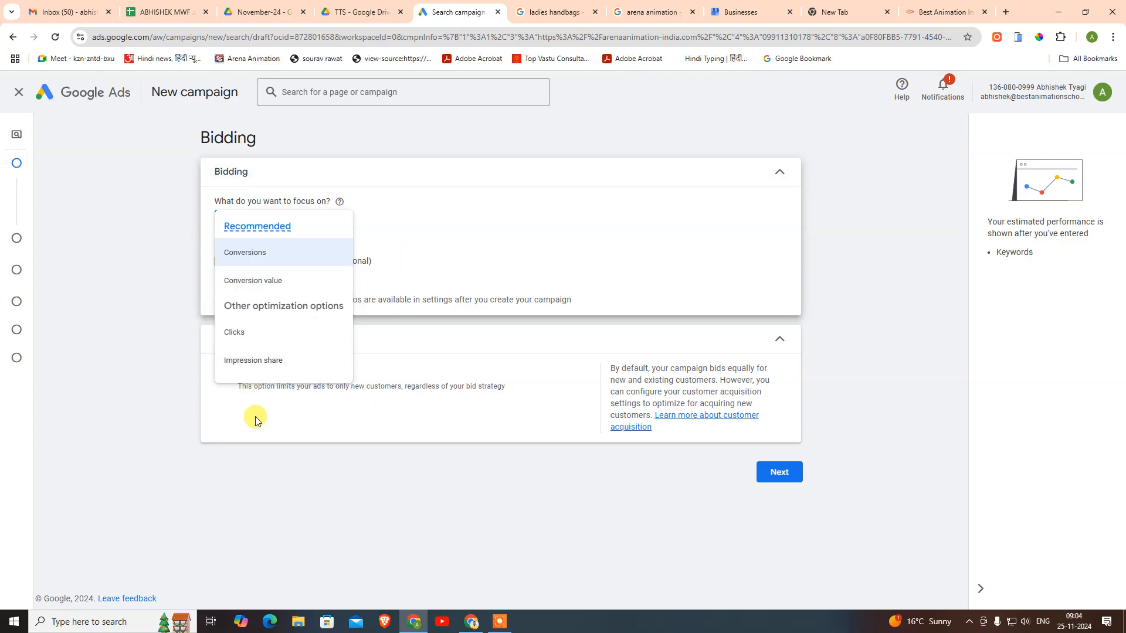
pyautogui.click(346, 486)
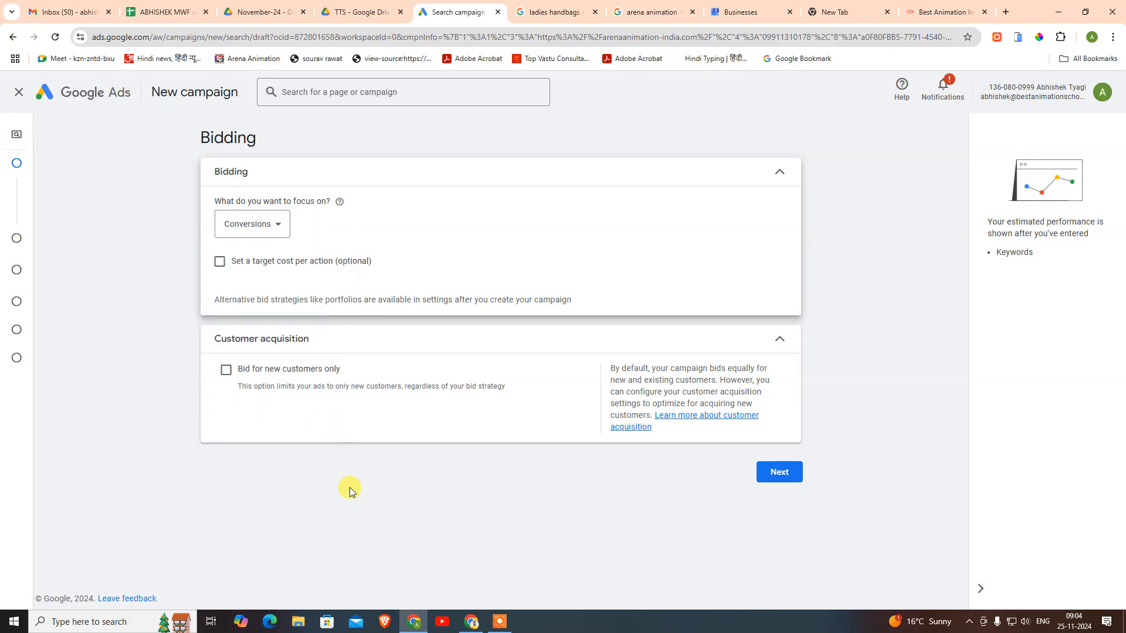